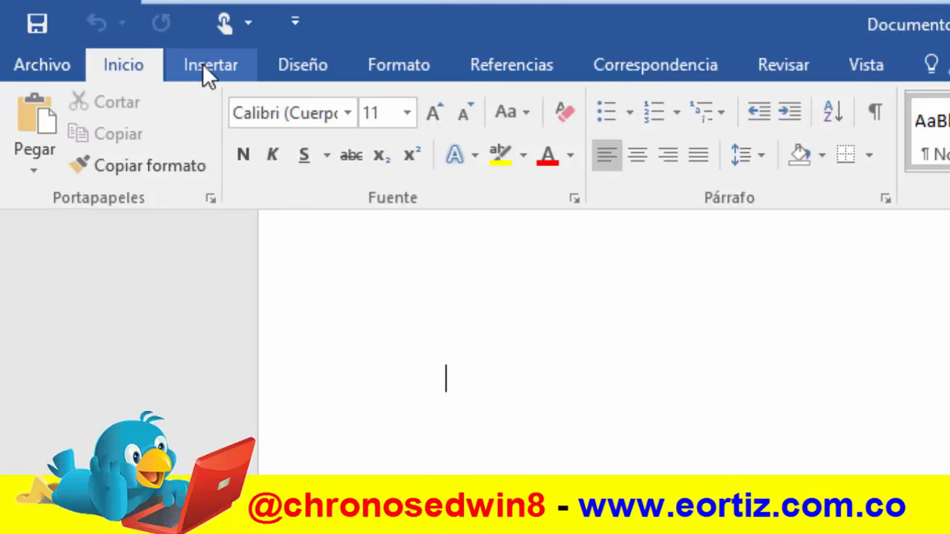
Insert the built-in circle area equation (Área del círculo) into the blank document
left_click(210, 63)
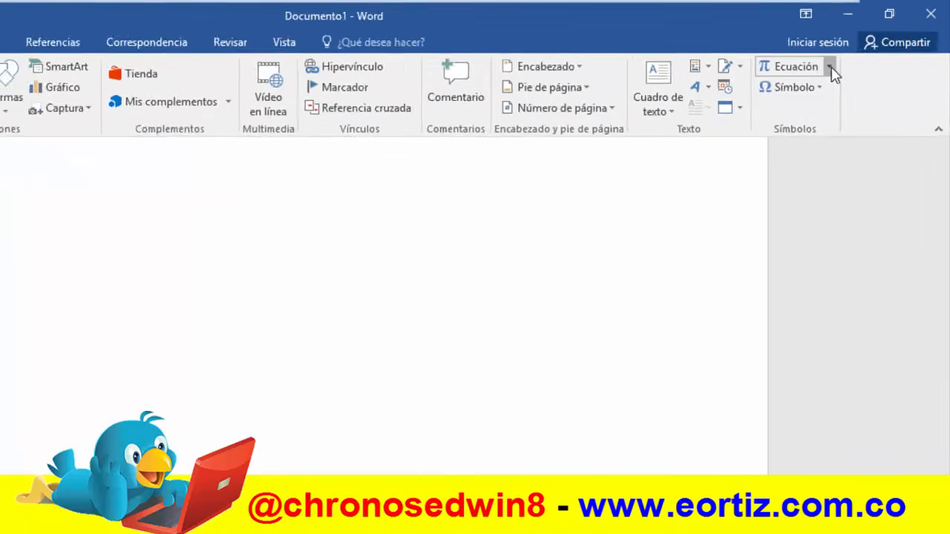
left_click(829, 67)
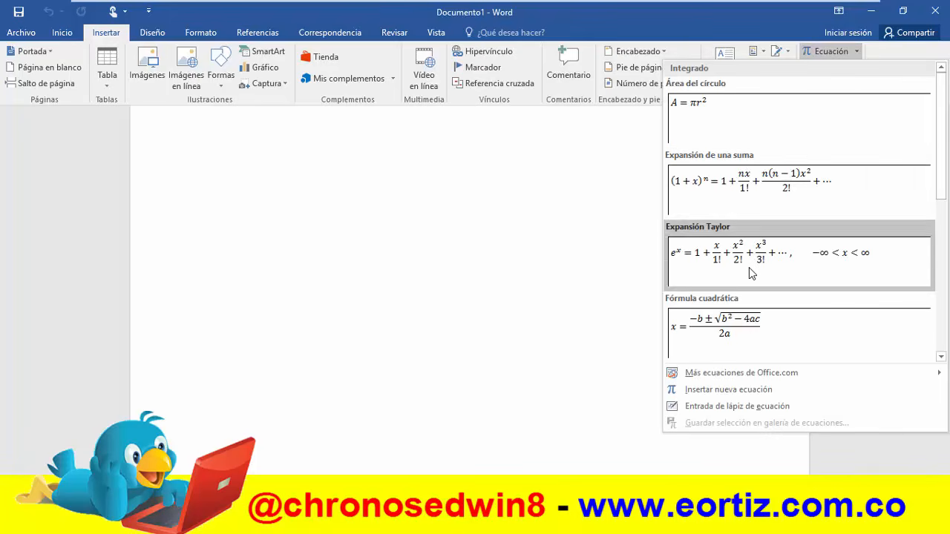
left_click(725, 132)
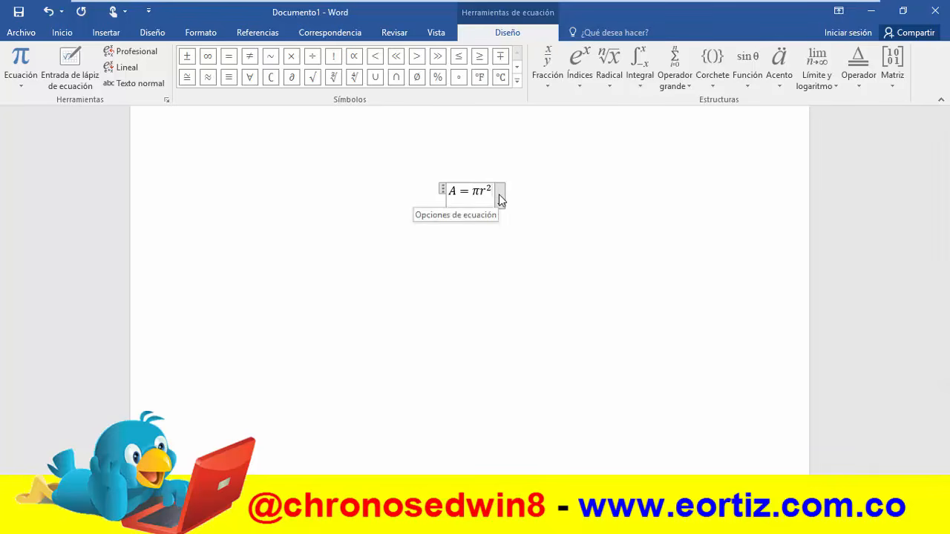
Add a second equation line reading "A = 3.14 *" below the circle area formula
key("Return")
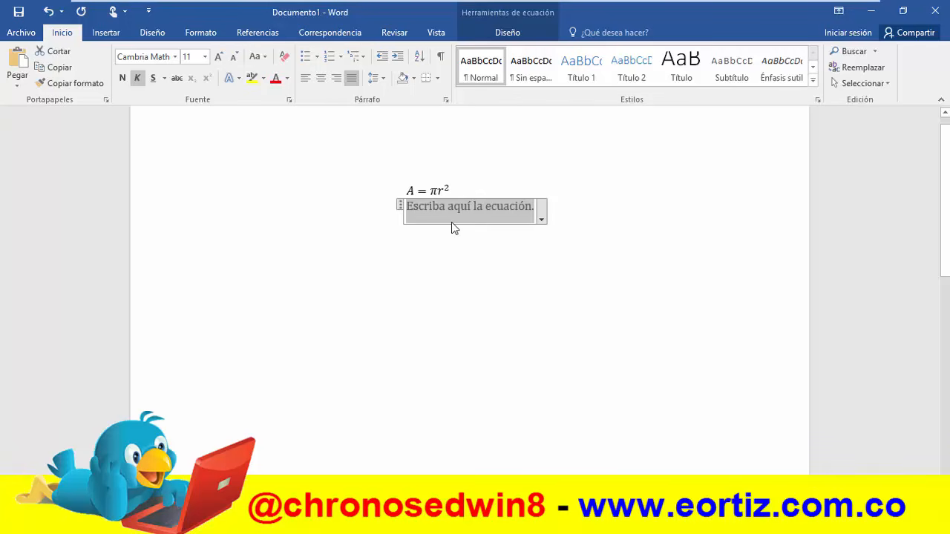
type("A")
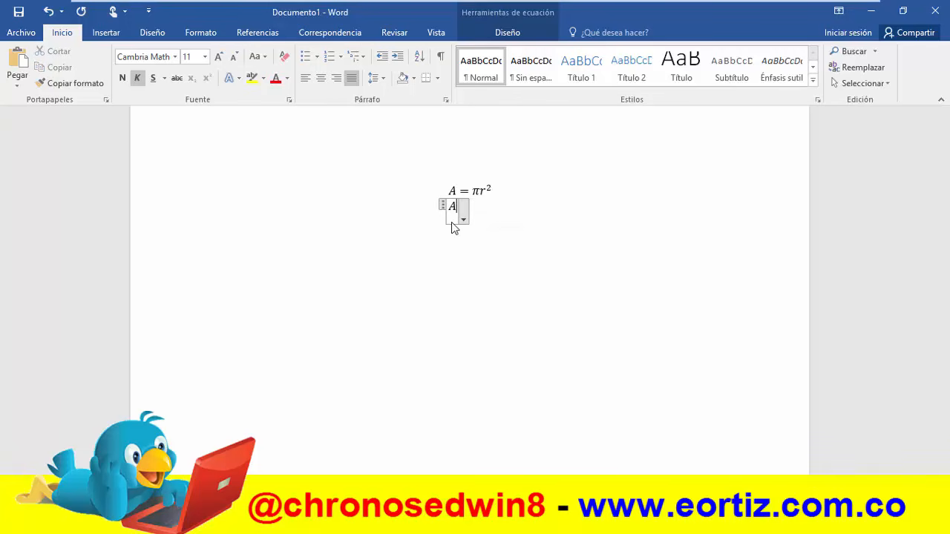
type(" = 3.14 ")
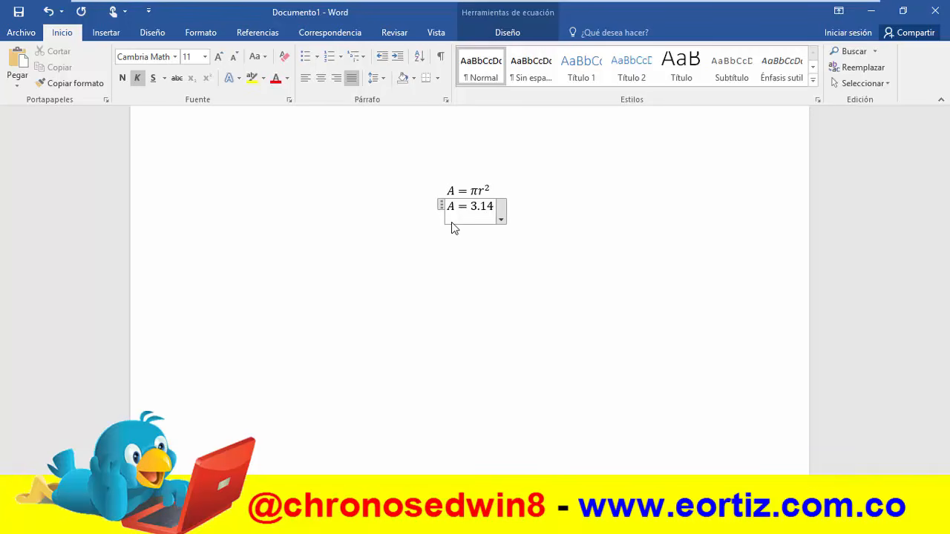
type("*")
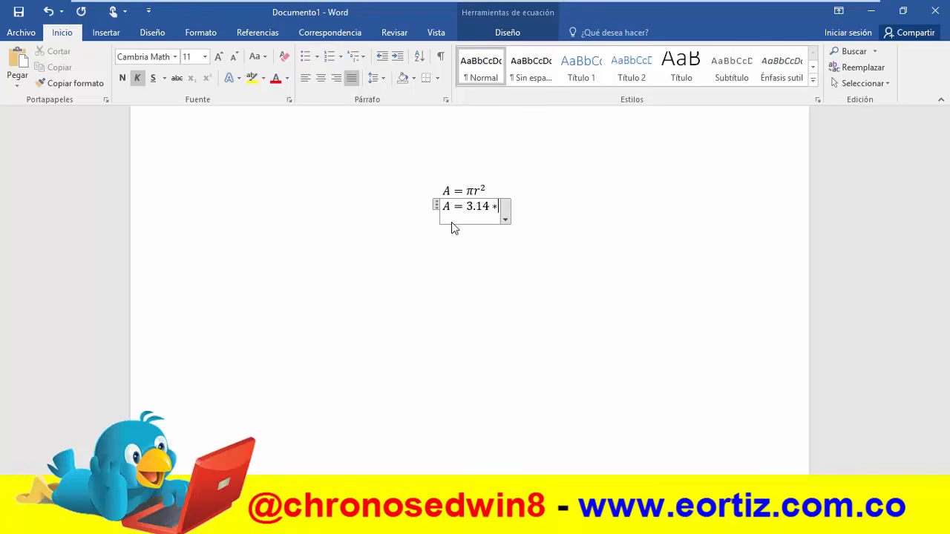
Delete both circle area equation lines and insert the built-in quadratic formula (Fórmula cuadrática)
left_click_drag(418, 184, 537, 233)
key("Delete")
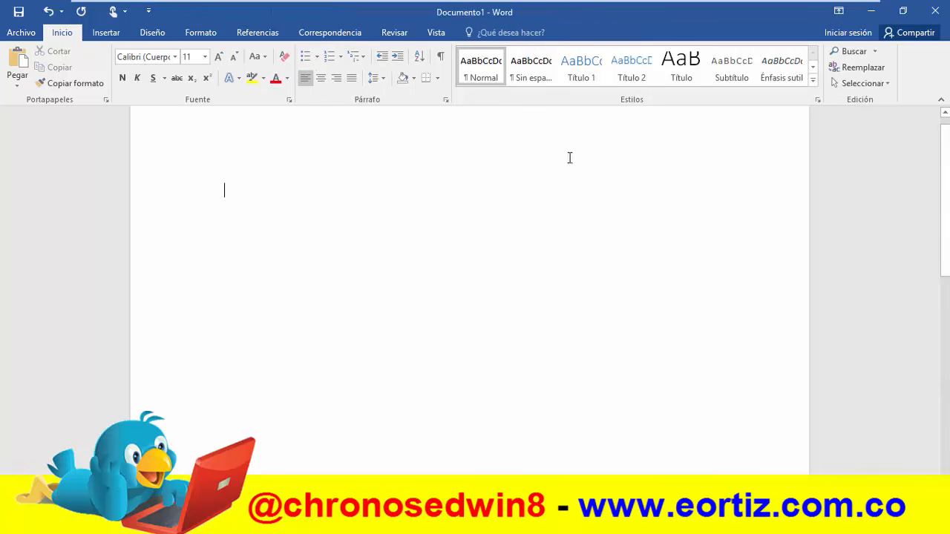
left_click(106, 33)
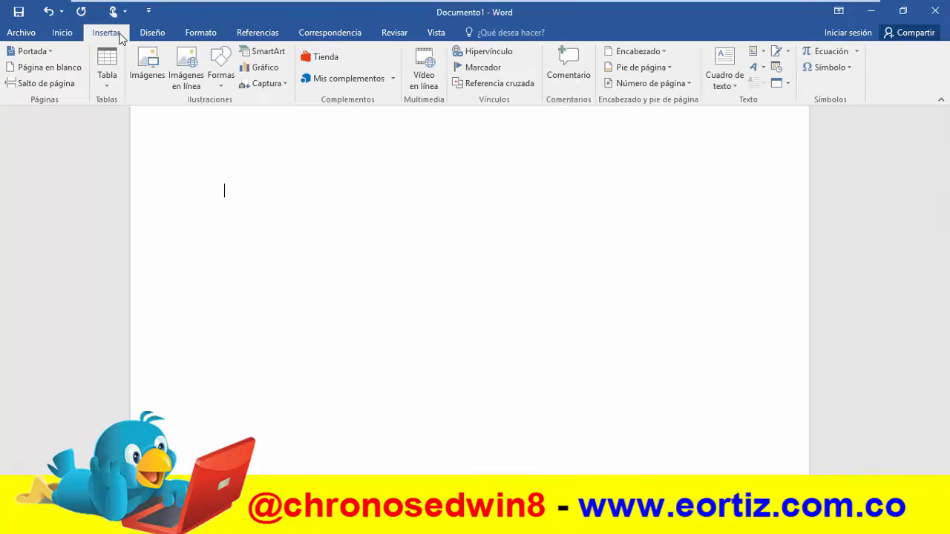
left_click(857, 52)
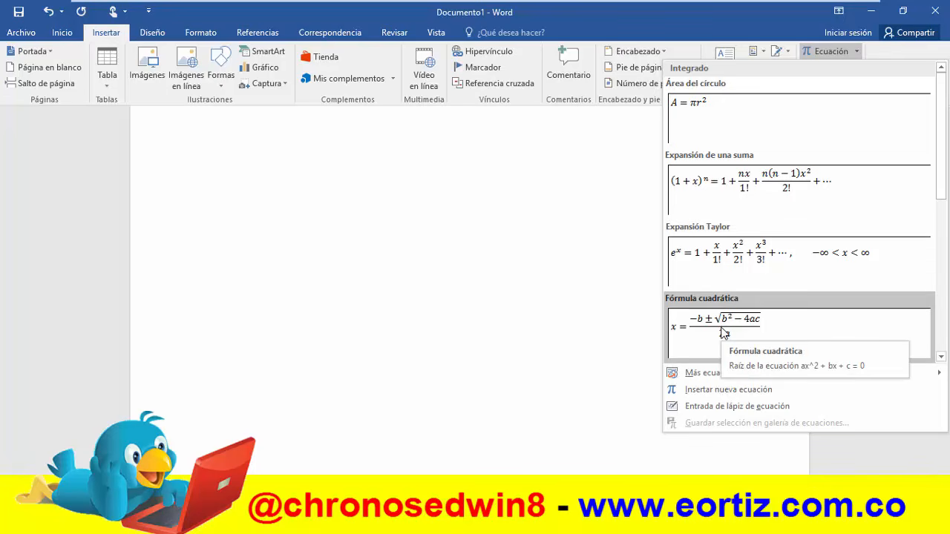
left_click(724, 333)
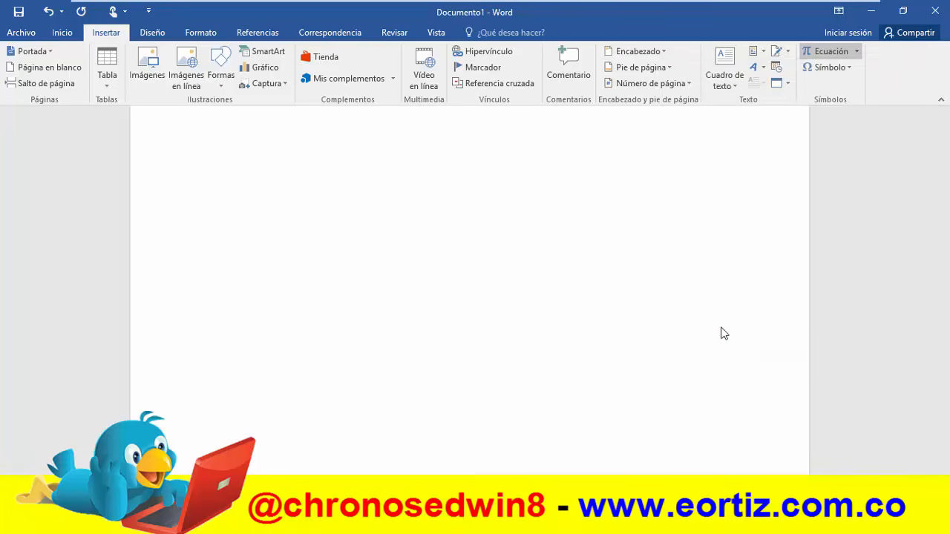
left_click(478, 292)
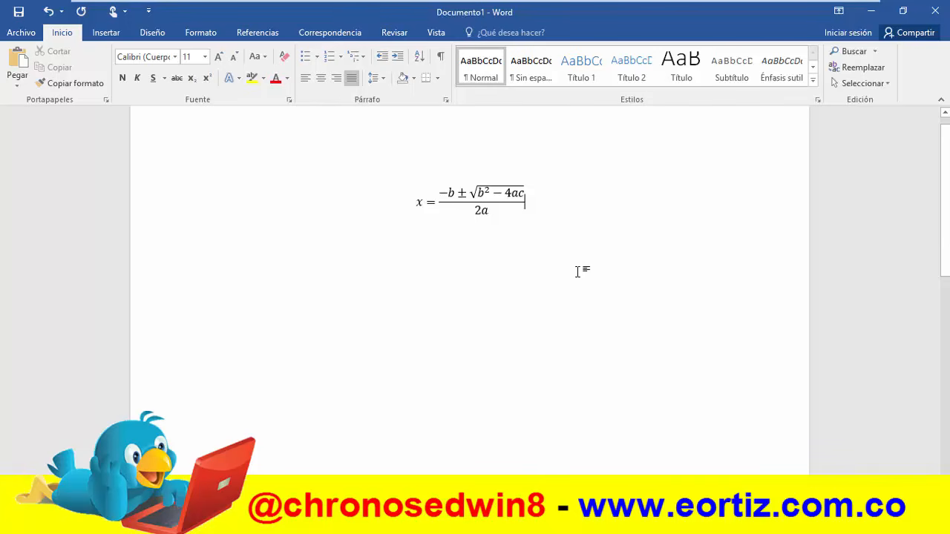
Delete the quadratic formula and insert a new blank equation in its place
left_click_drag(360, 167, 564, 245)
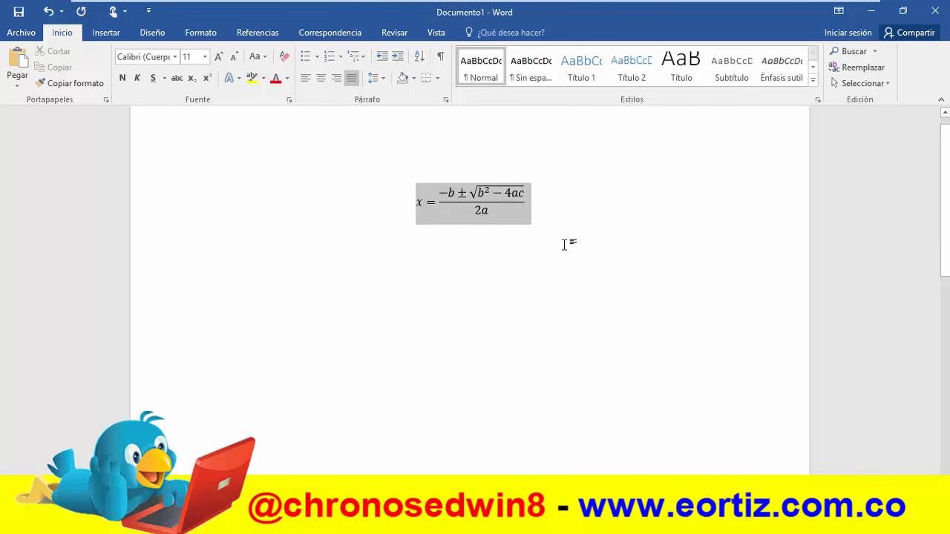
key("Delete")
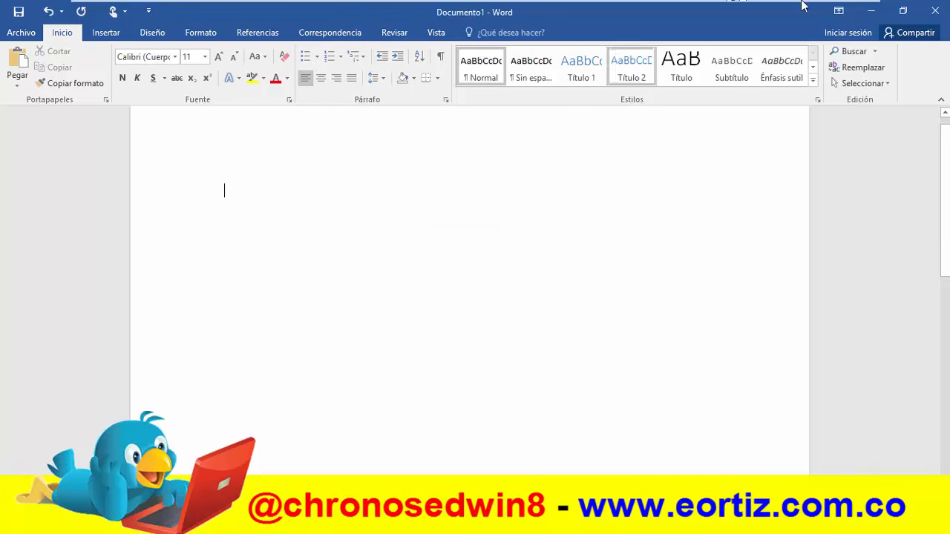
left_click(107, 35)
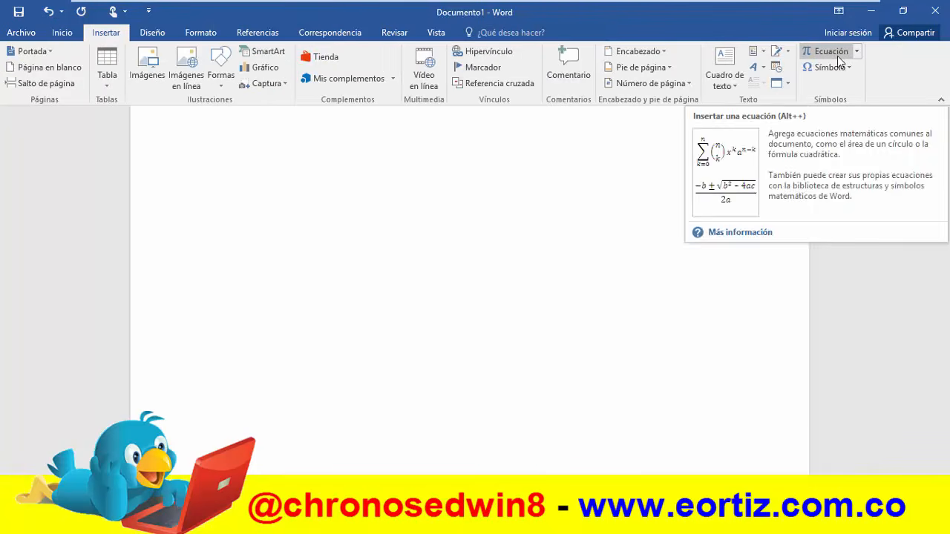
left_click(858, 52)
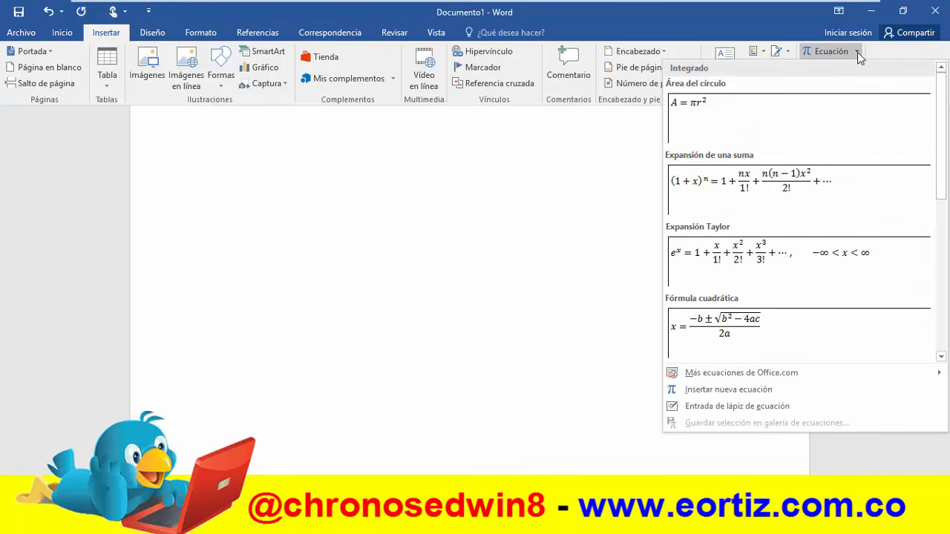
left_click(790, 387)
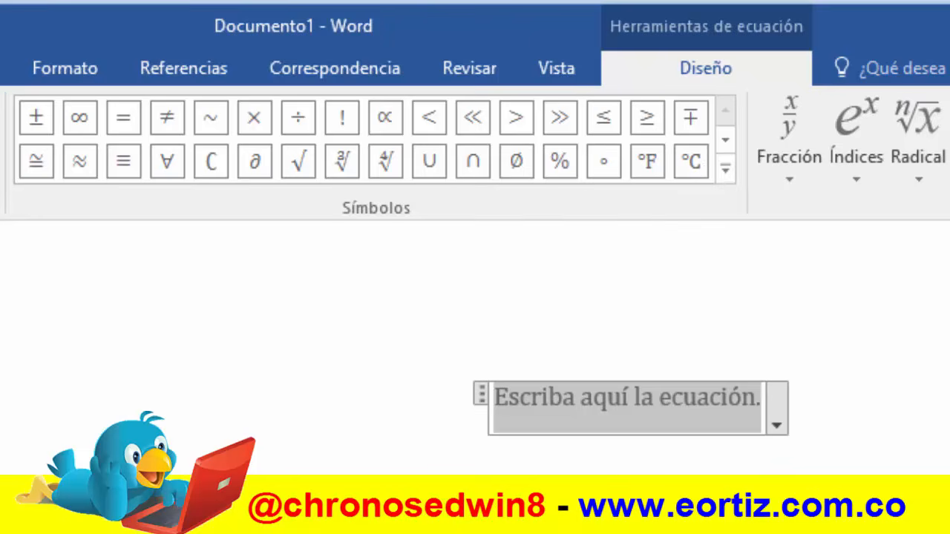
left_click(40, 182)
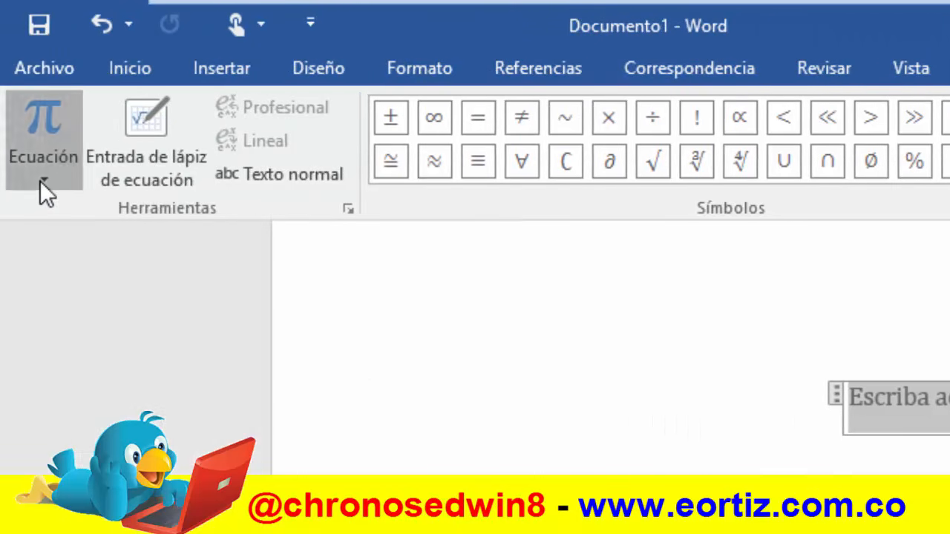
left_click(42, 181)
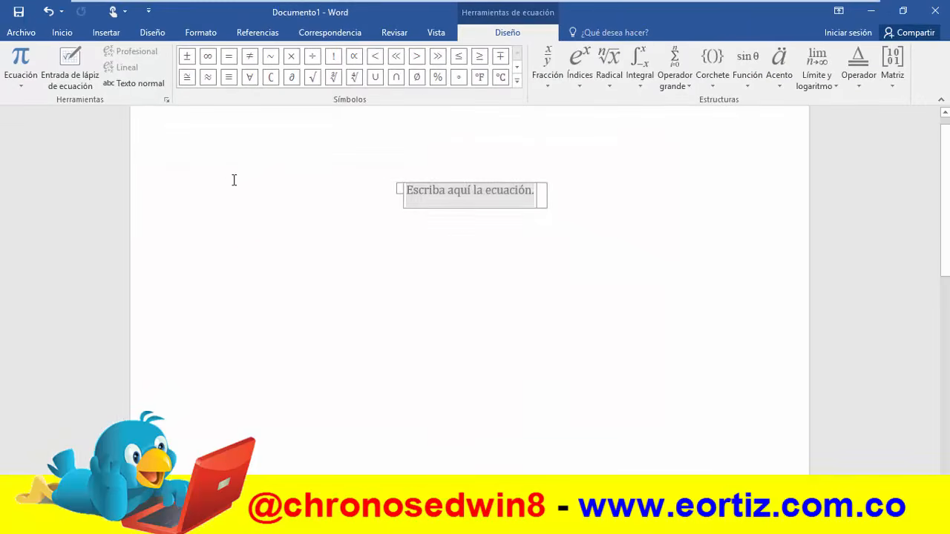
double_click(233, 179)
double_click(257, 210)
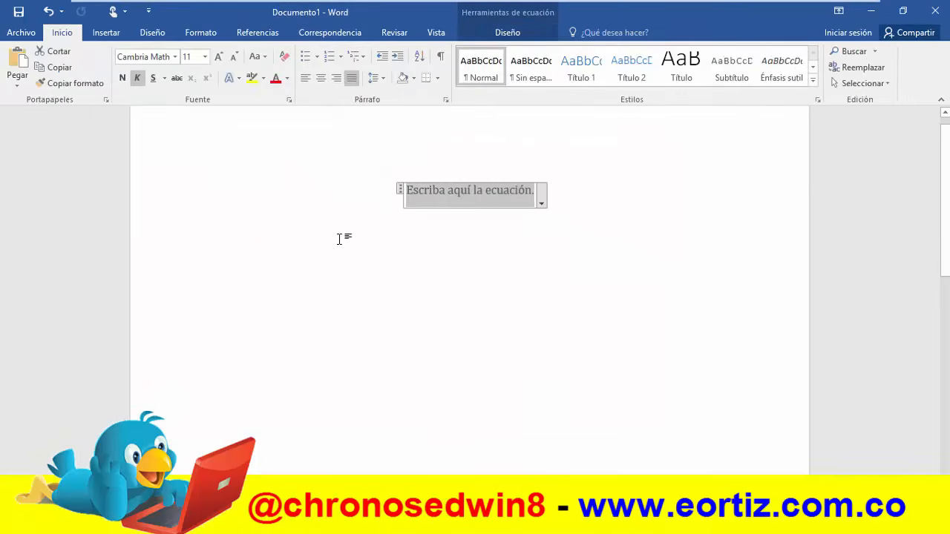
Delete the empty equation placeholder from the document
left_click(541, 202)
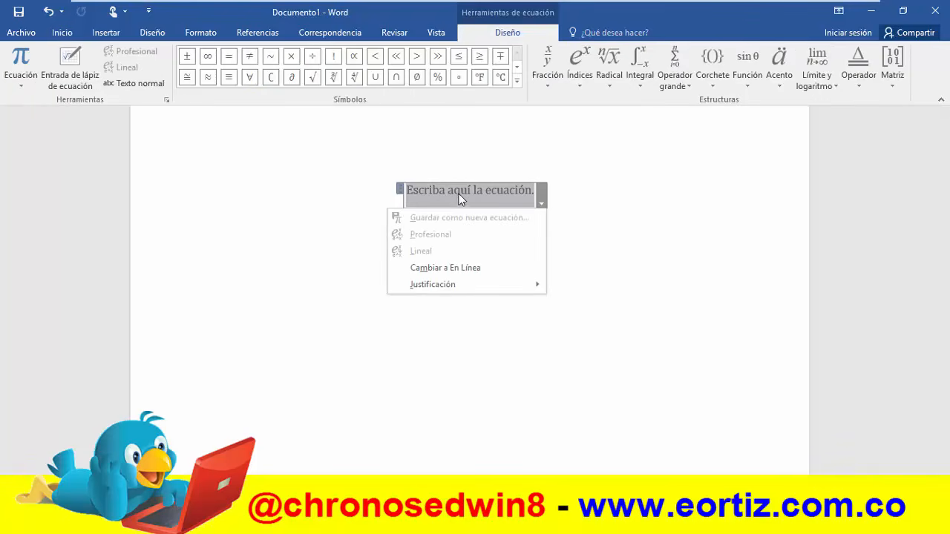
left_click(399, 192)
left_click(400, 191)
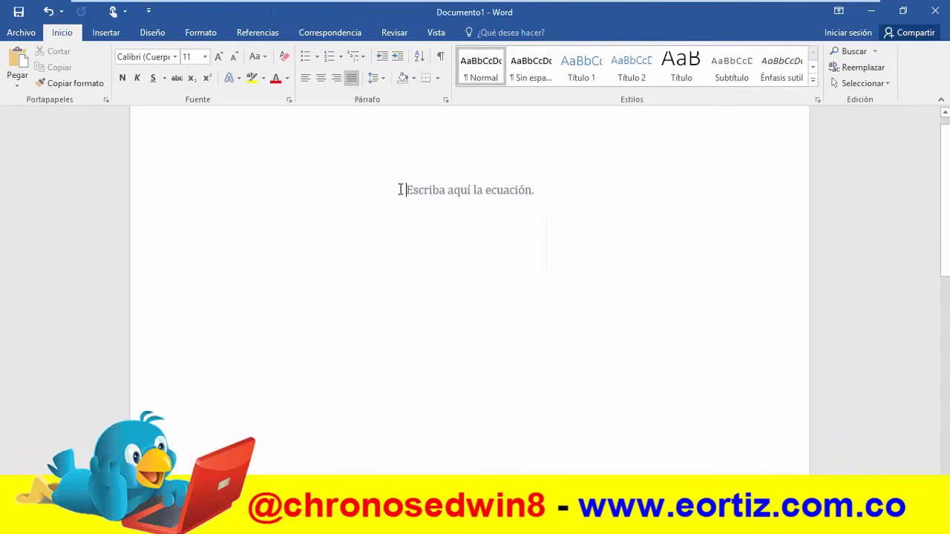
left_click(448, 204)
key("Delete")
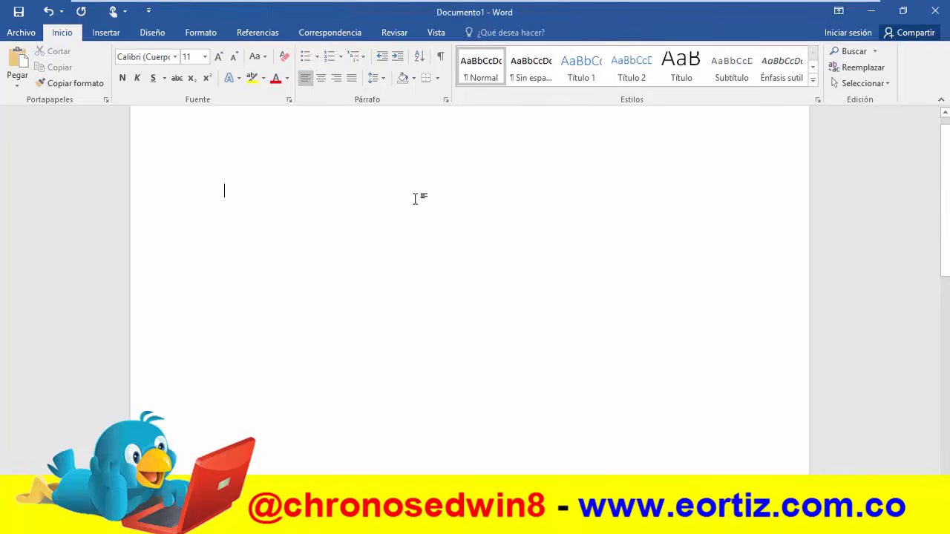
Write "+" and "-" on separate lines with 1,0 line spacing and no space after the paragraphs
type("+")
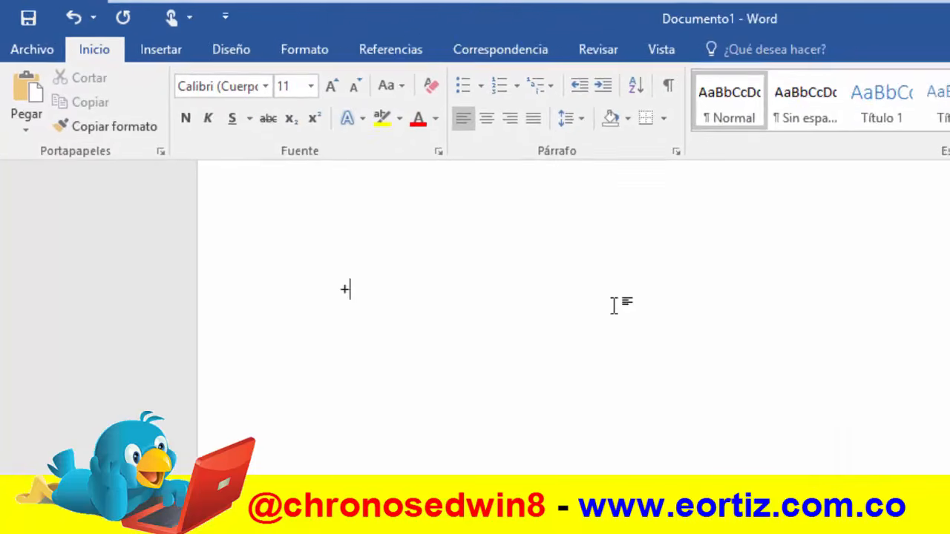
key("Return")
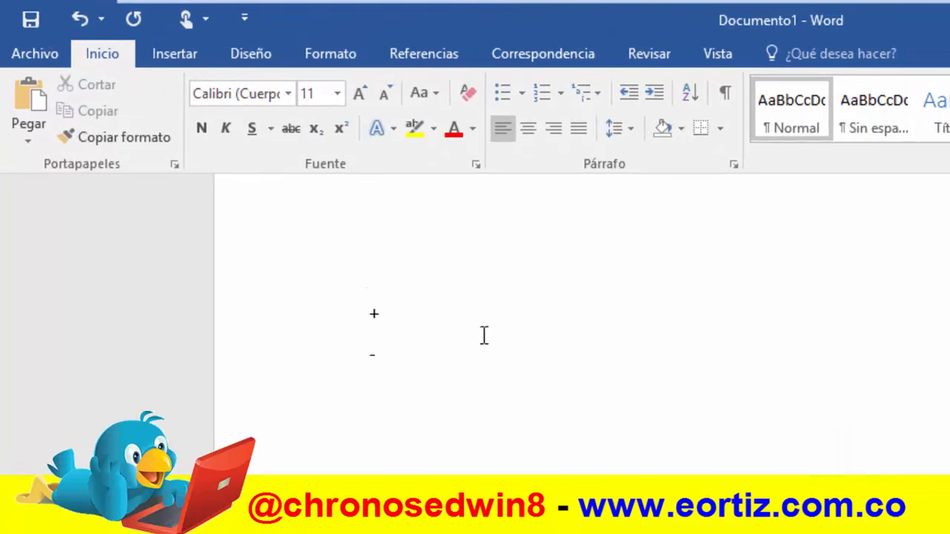
left_click_drag(338, 305, 415, 353)
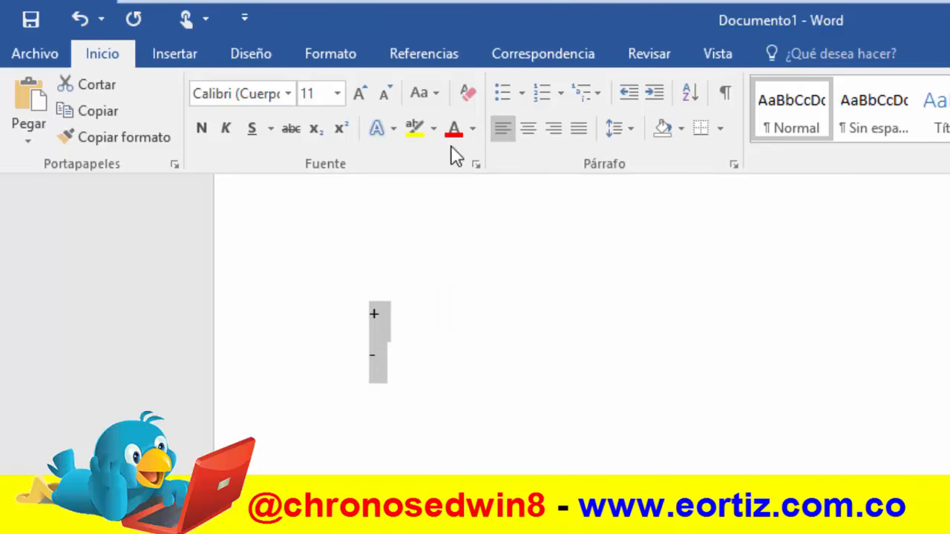
left_click(637, 135)
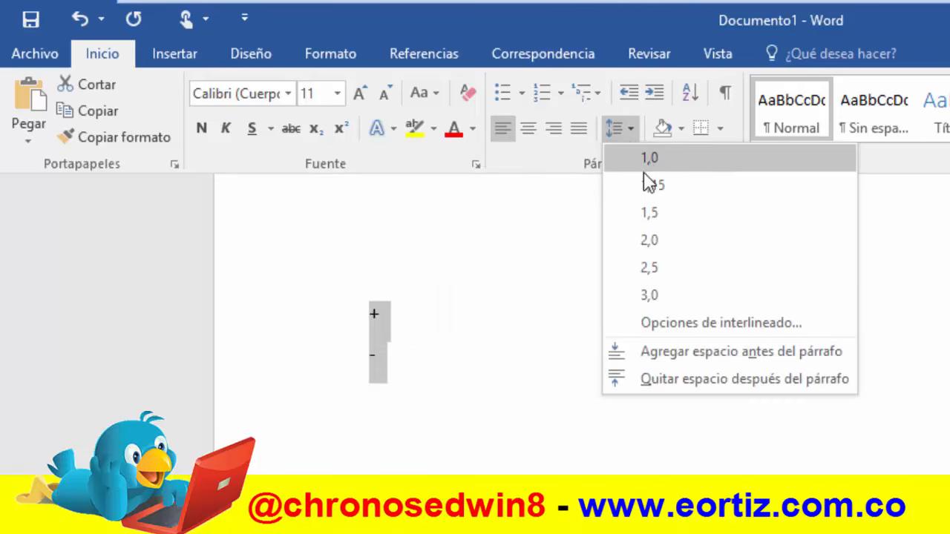
left_click(646, 159)
left_click(635, 136)
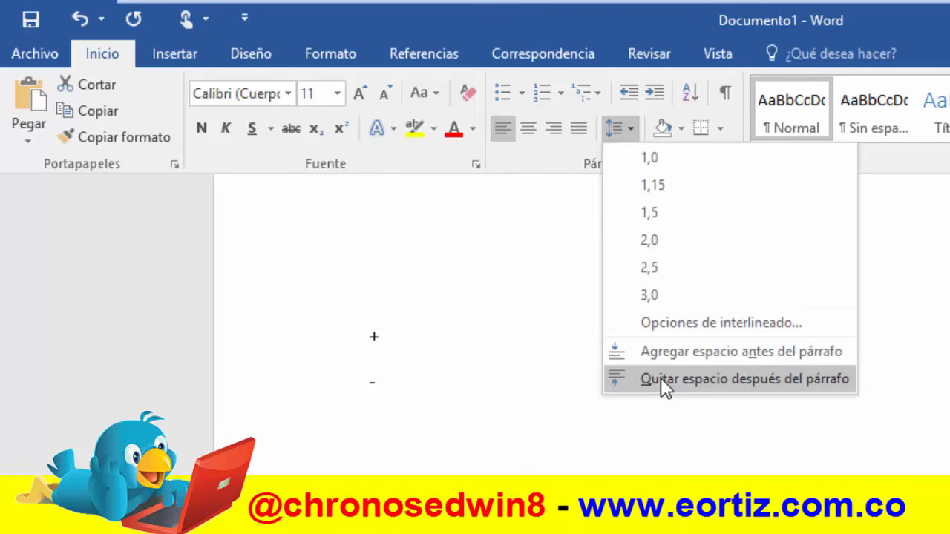
left_click(660, 377)
Select the plus and minus lines and delete them from the page
key("ctrl+a")
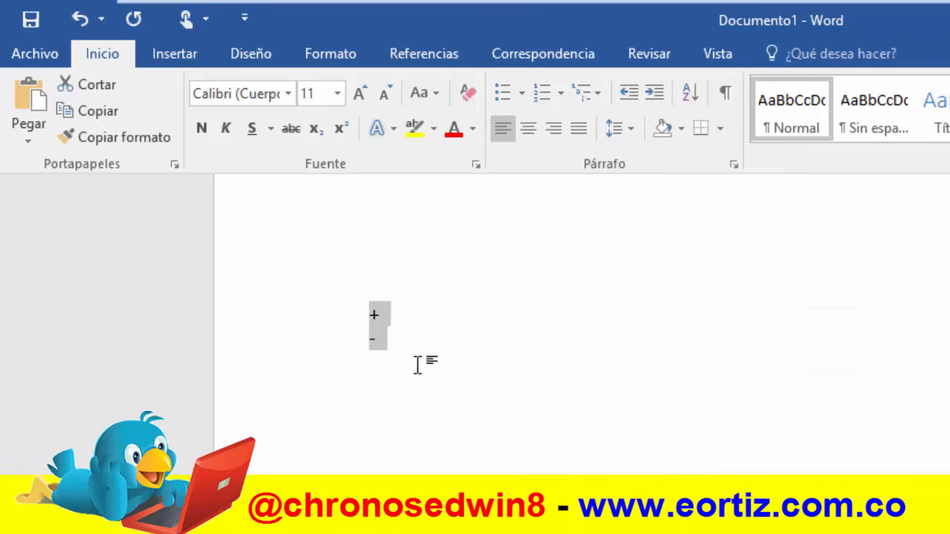
left_click(373, 343)
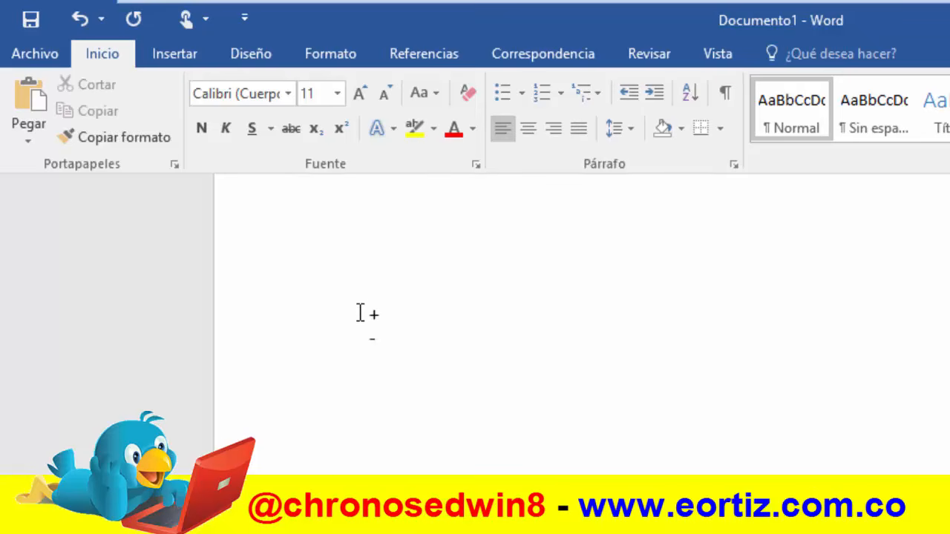
left_click_drag(360, 312, 432, 346)
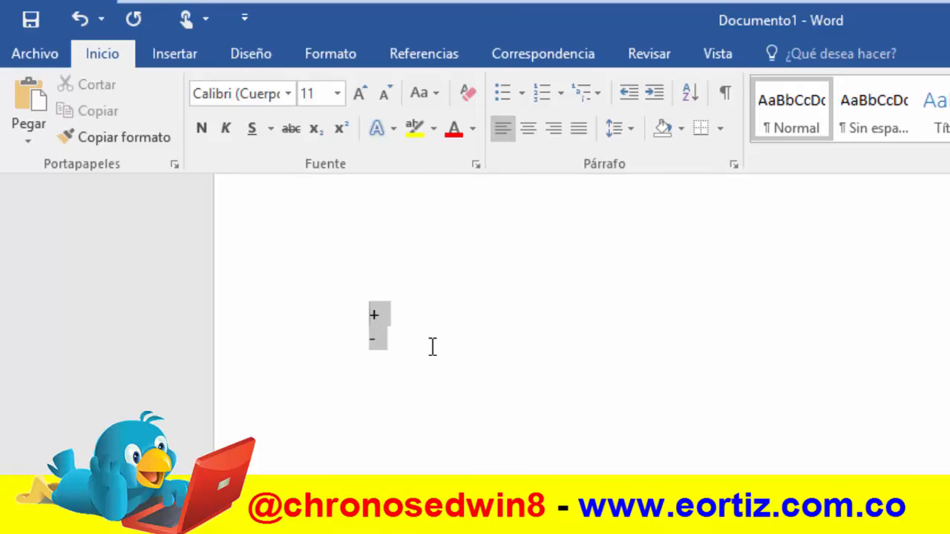
left_click(525, 414)
left_click_drag(380, 314, 424, 341)
key("Delete")
Insert a new blank equation in the emptied document
left_click(178, 55)
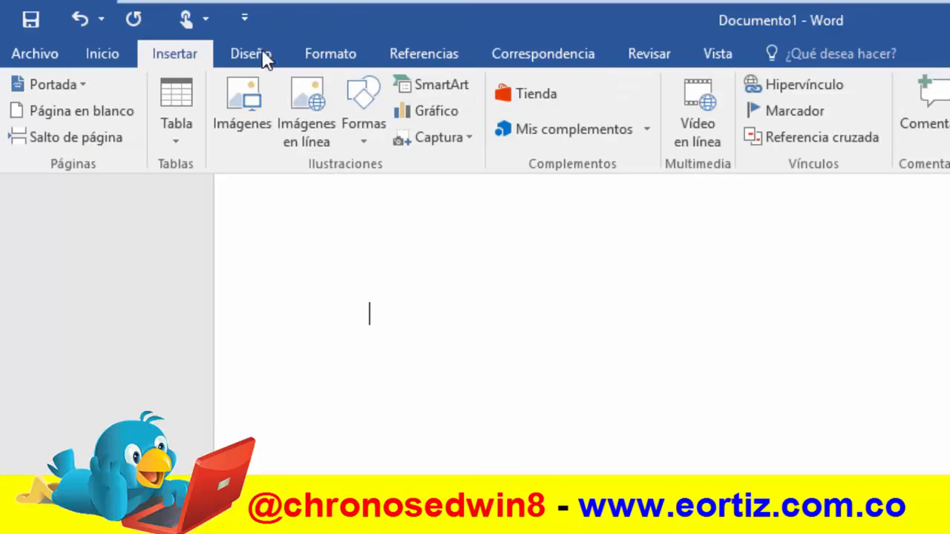
key("alt+equal")
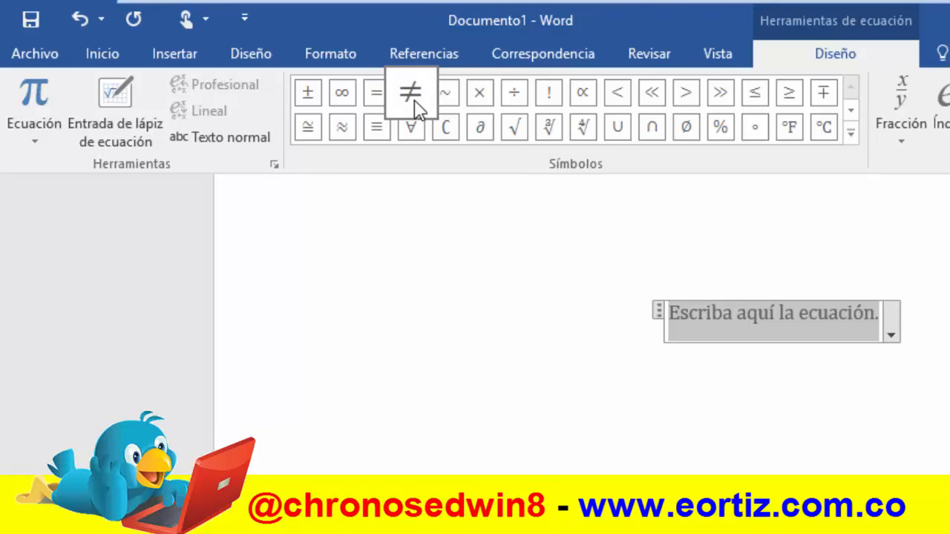
Try the infinity symbol (∞) in the blank equation and remove it again
left_click(343, 103)
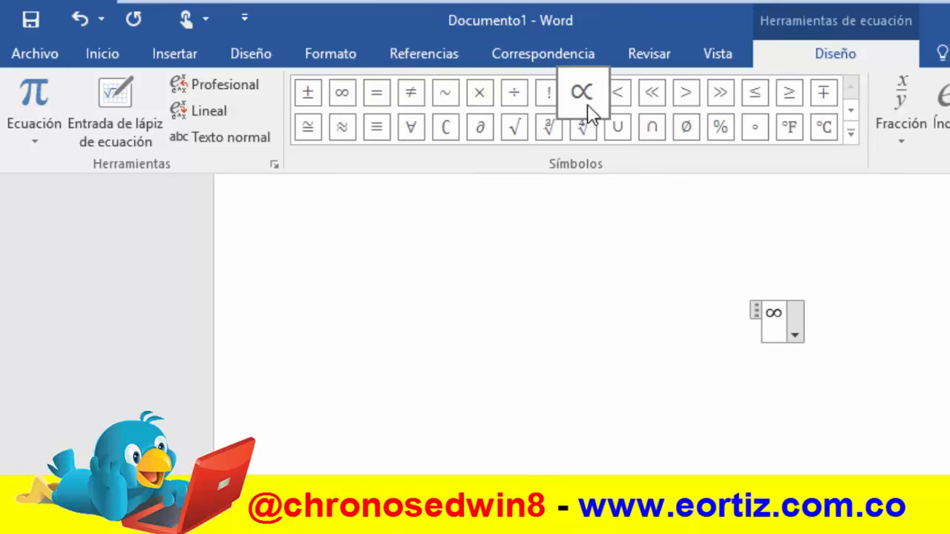
key("BackSpace")
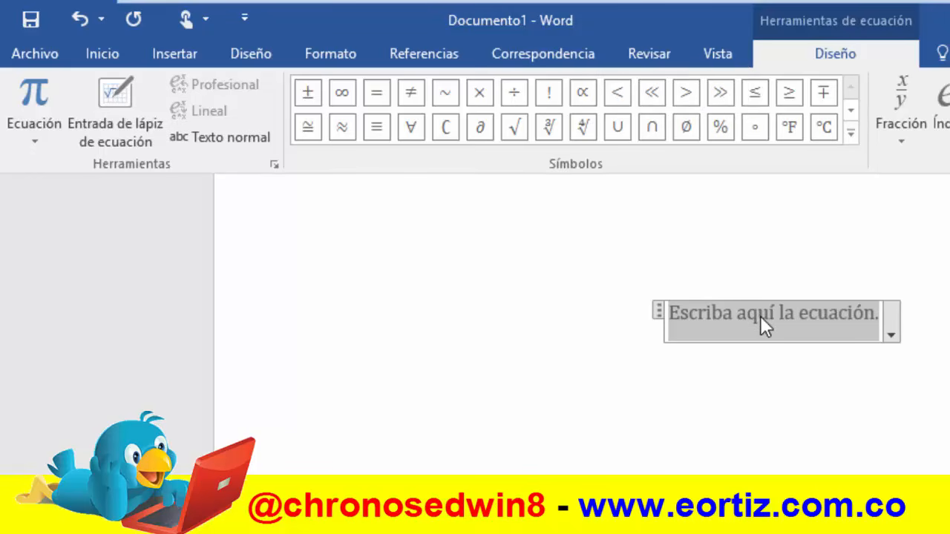
Write X ≤ y in the blank equation and start a new equation line below it
type("X")
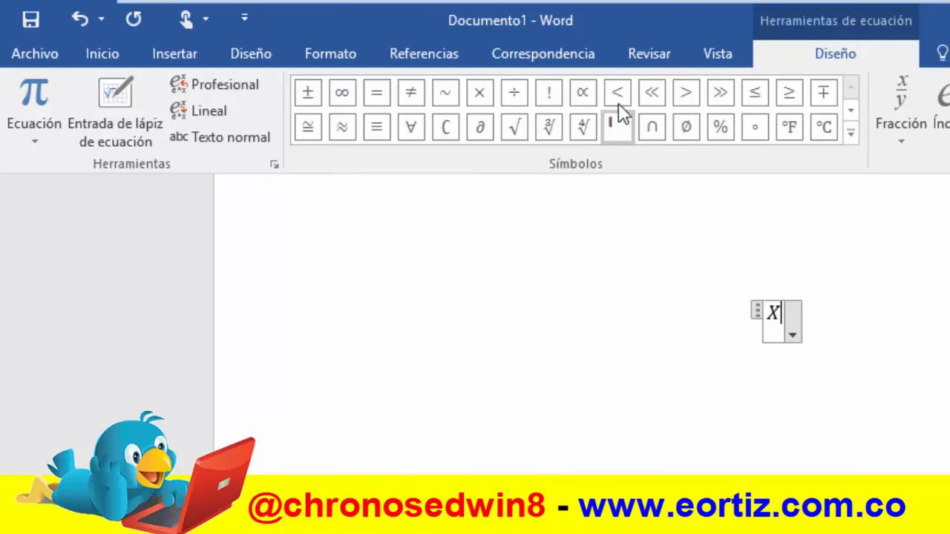
left_click(756, 93)
type("y")
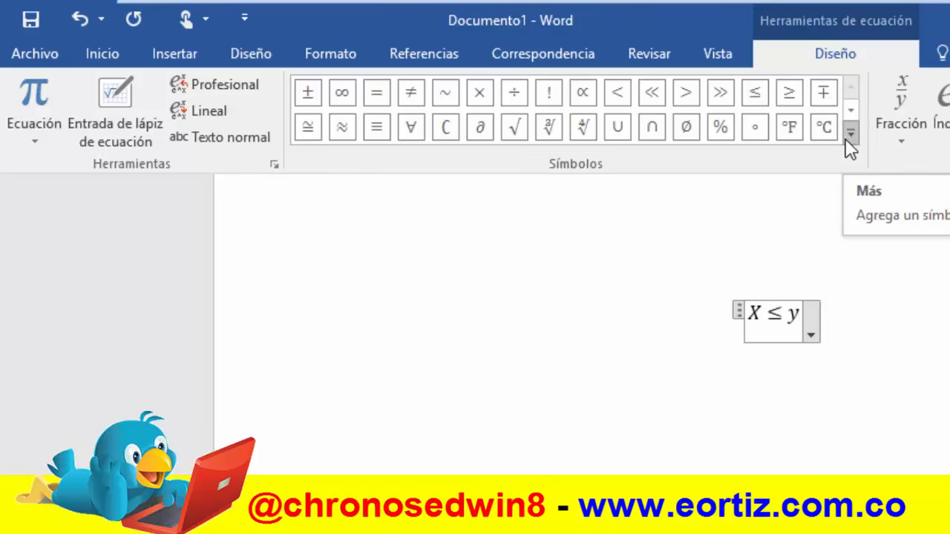
key("shift+Return")
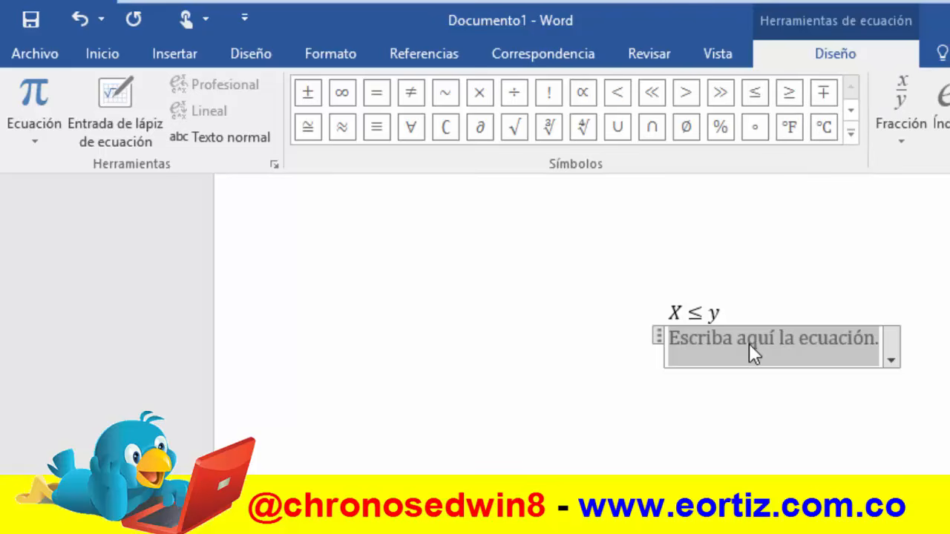
Write 30℃ and 45℉ on two equation lines using the degree Celsius and Fahrenheit symbols, and add another blank line
type("30")
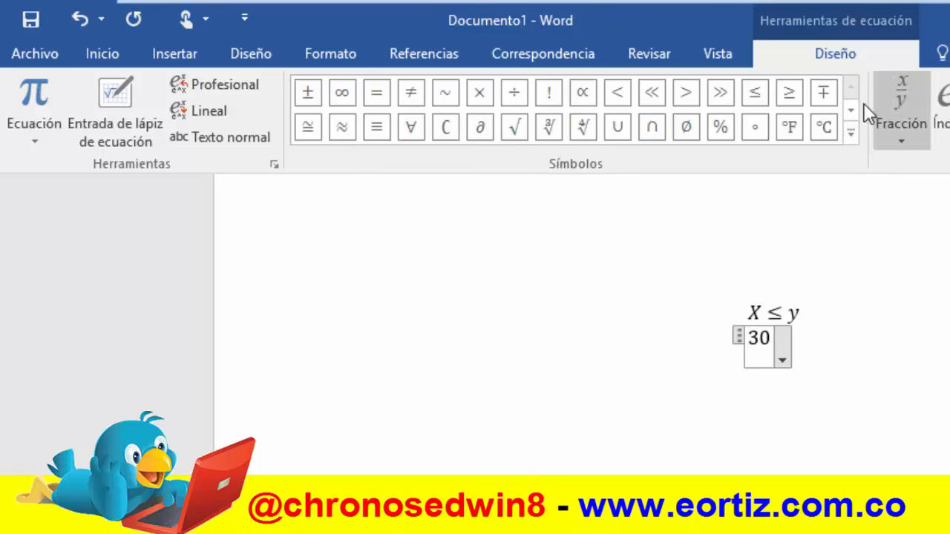
left_click(826, 128)
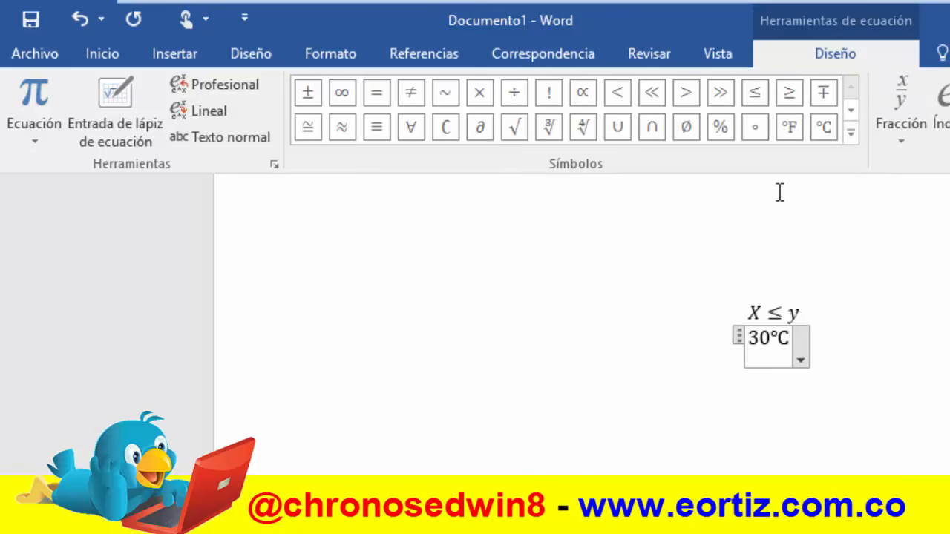
key("Return")
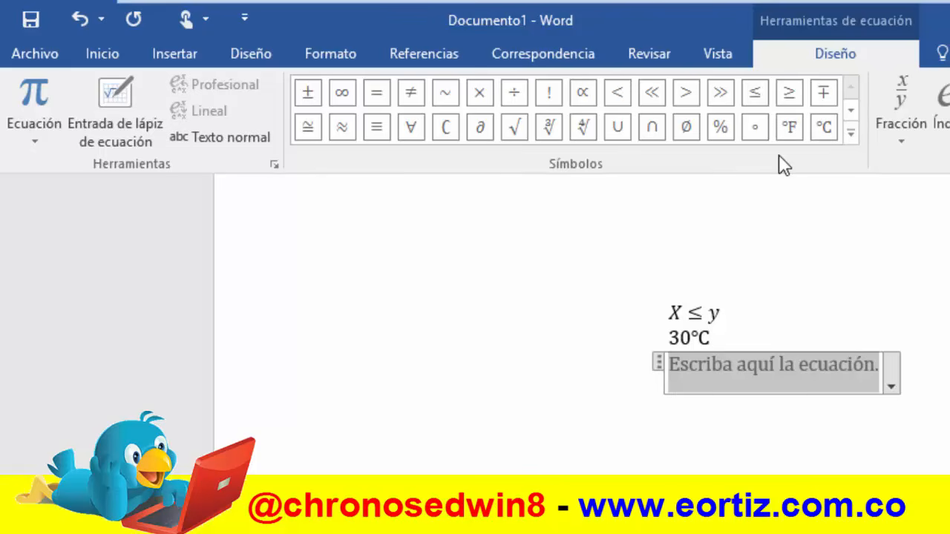
type("45")
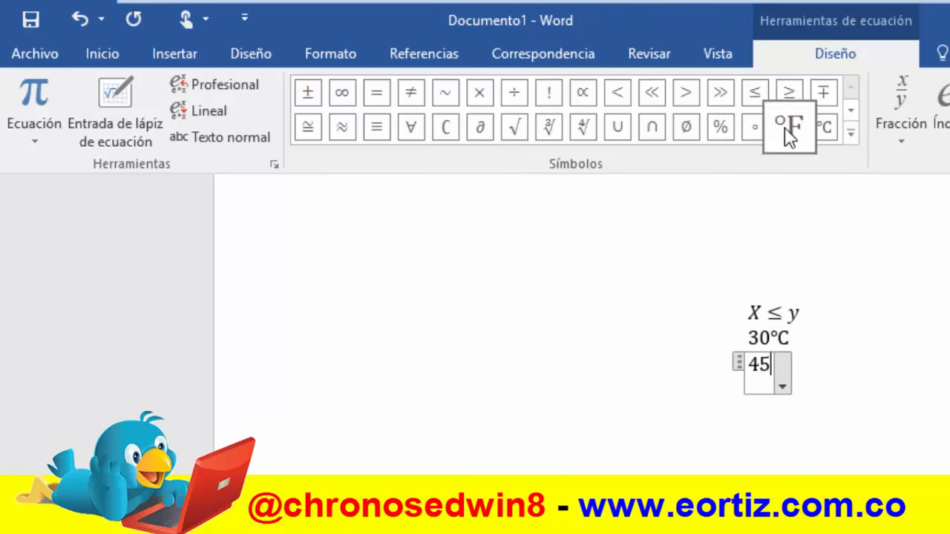
left_click(789, 133)
left_click(851, 134)
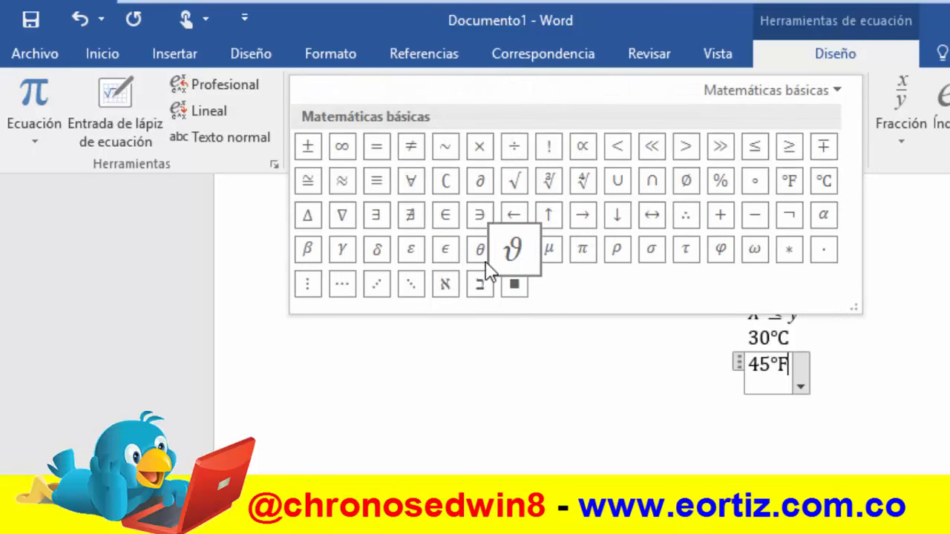
left_click(757, 318)
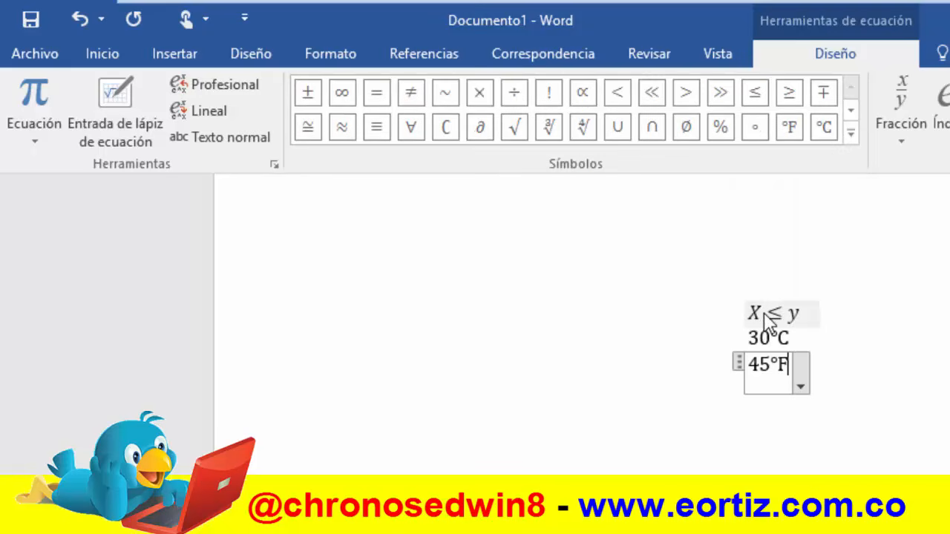
key("Return")
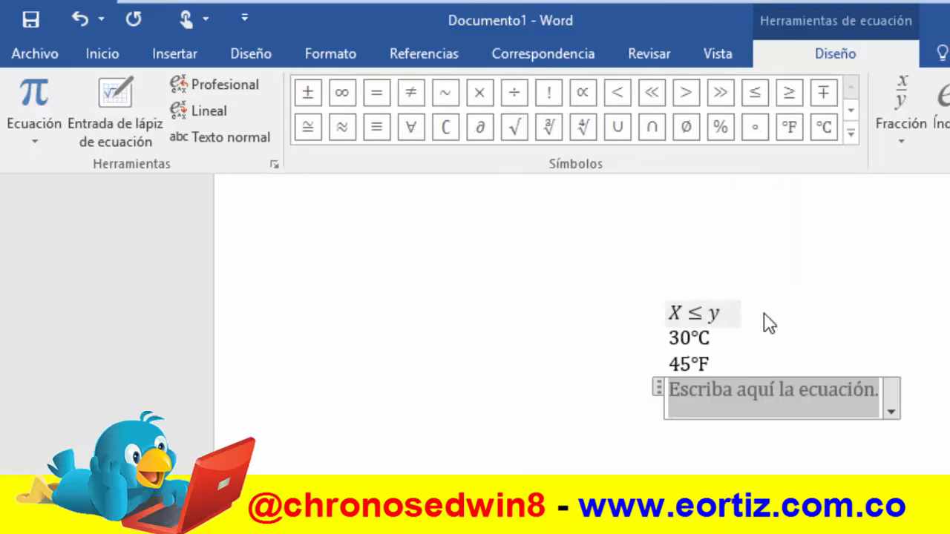
Write μ = 0.20 on the blank equation line using the Greek mu symbol, and start another line
left_click(850, 136)
left_click(558, 256)
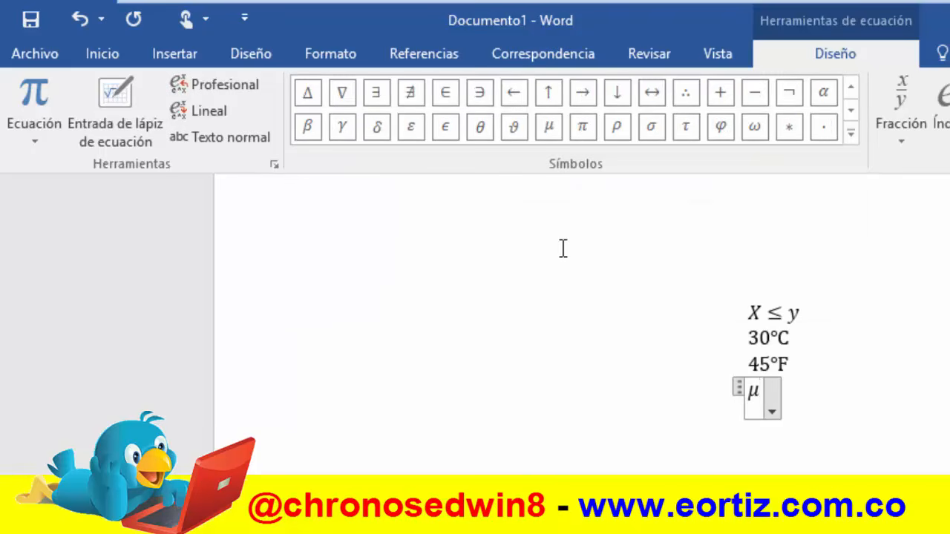
type("= 0.20")
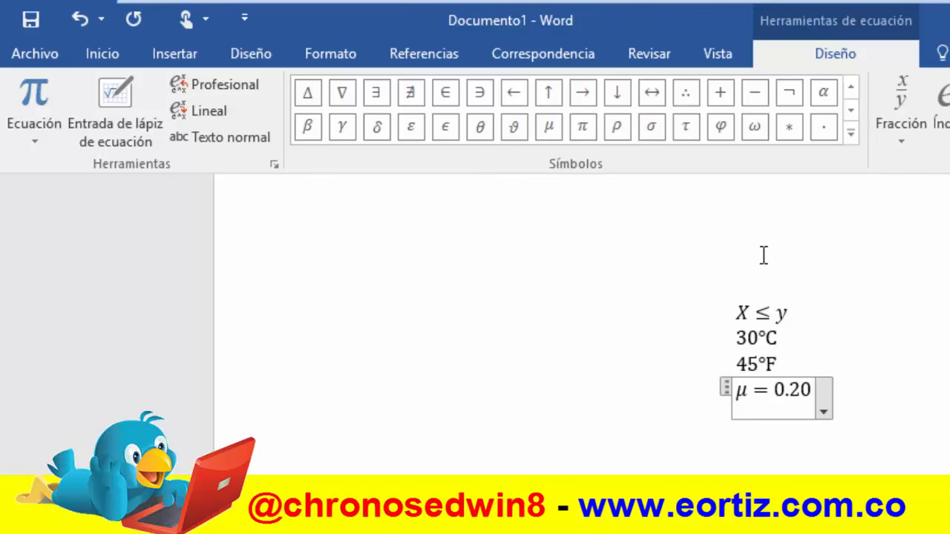
key("Return")
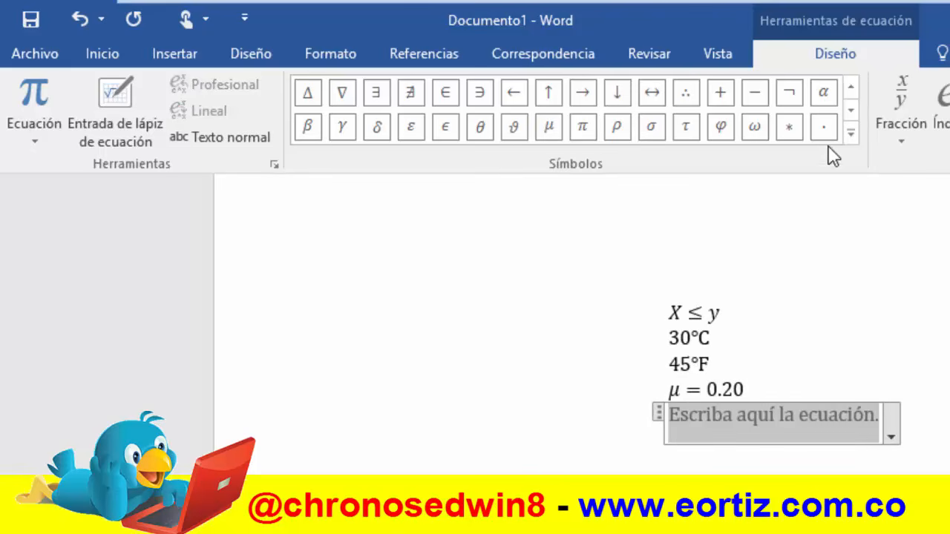
Write ∡ABC = 40° on the new equation line, taking the angle symbol from the Geometría symbol set
left_click(848, 133)
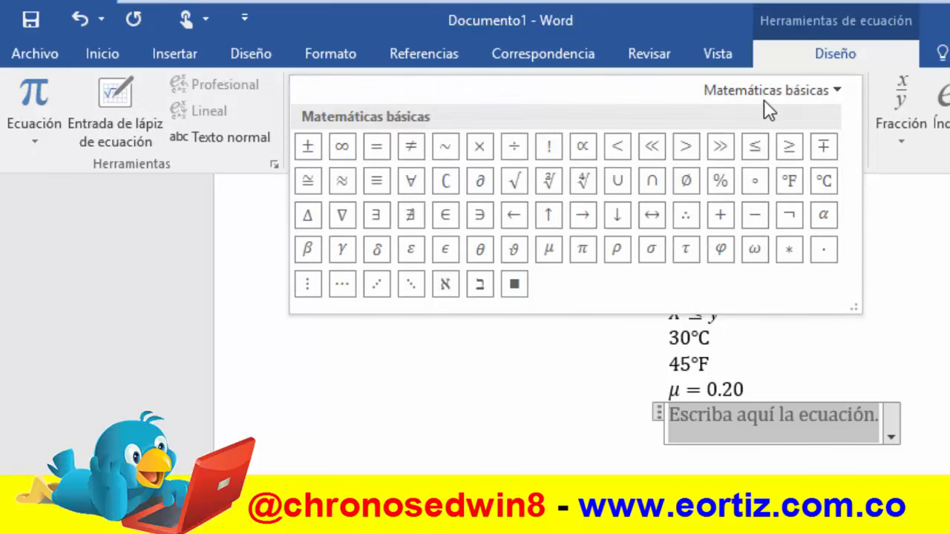
left_click(837, 92)
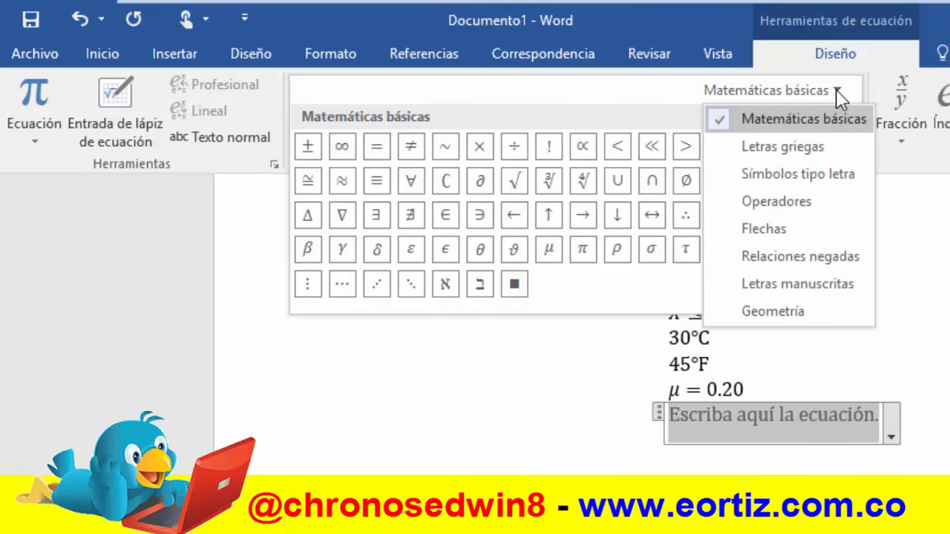
left_click(806, 202)
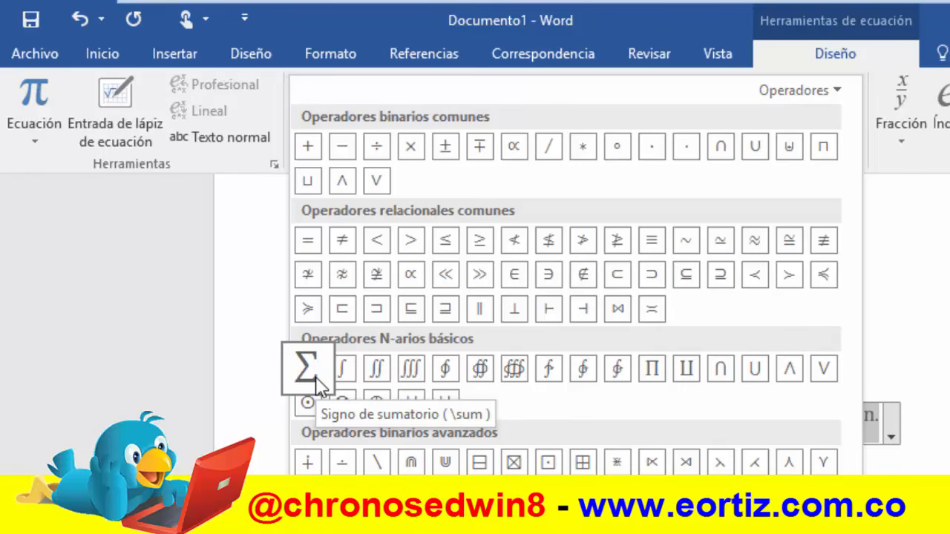
left_click(836, 92)
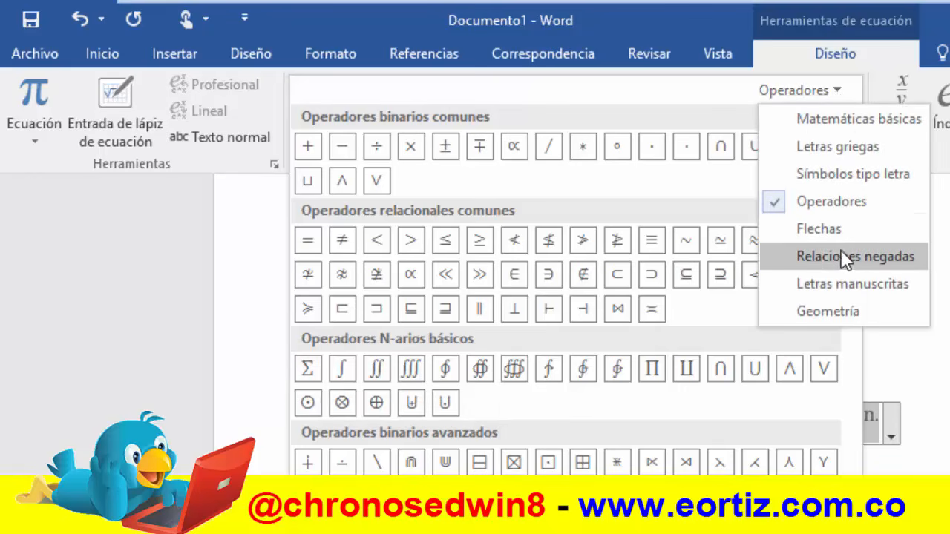
left_click(831, 310)
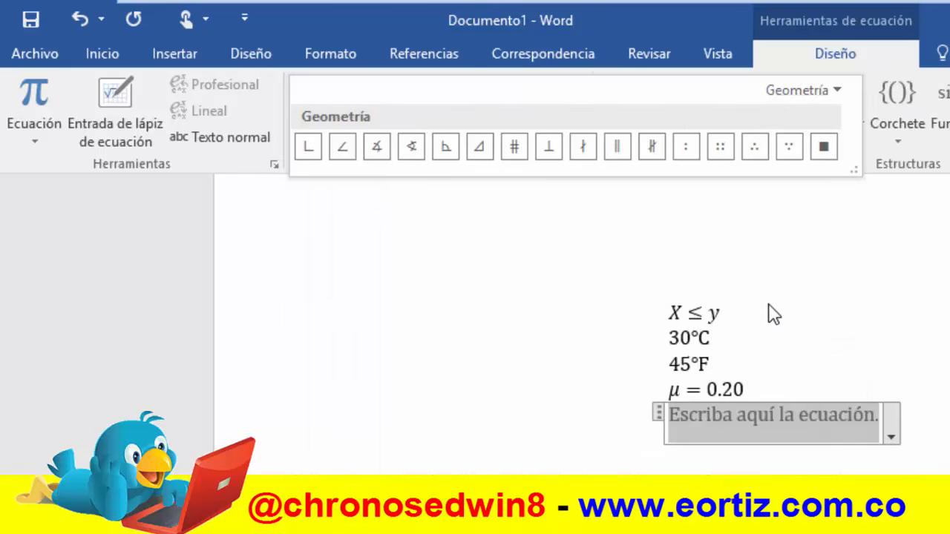
left_click(376, 147)
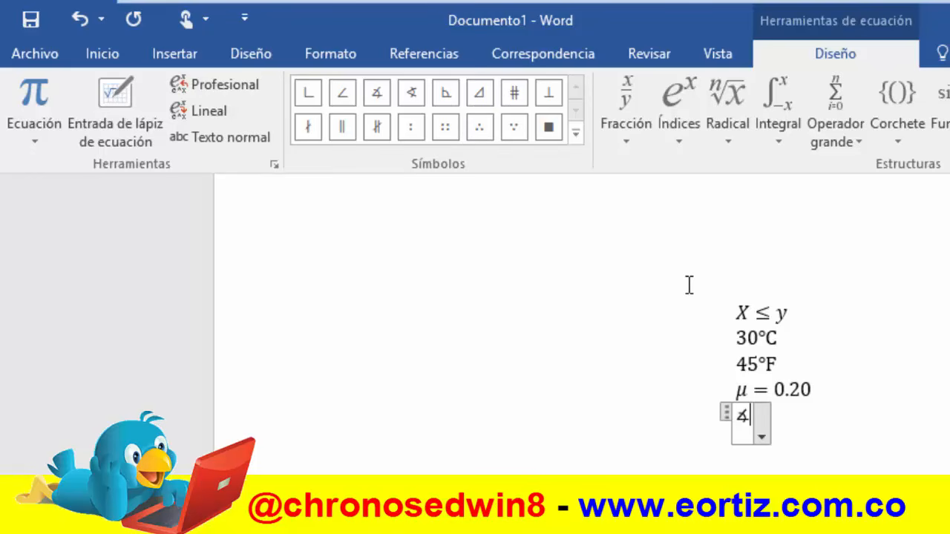
type("AB")
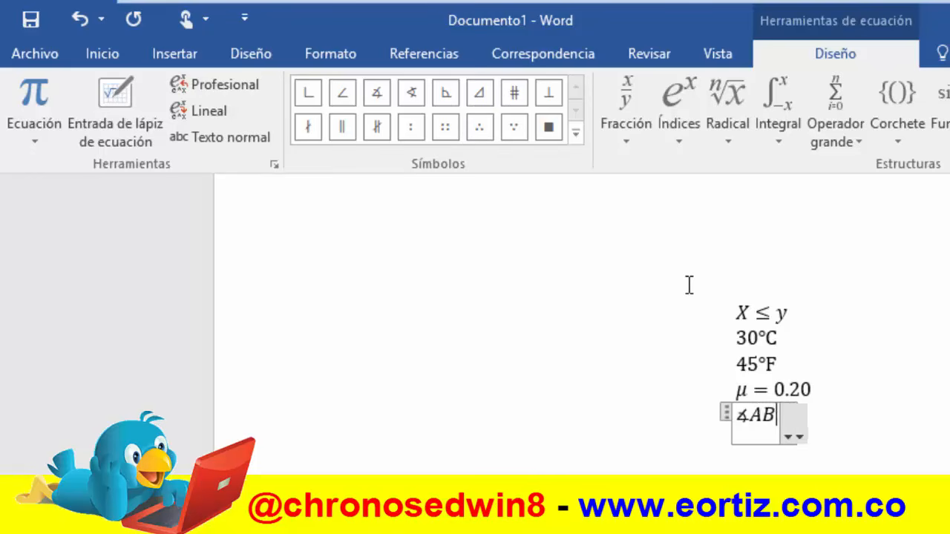
type("C = ")
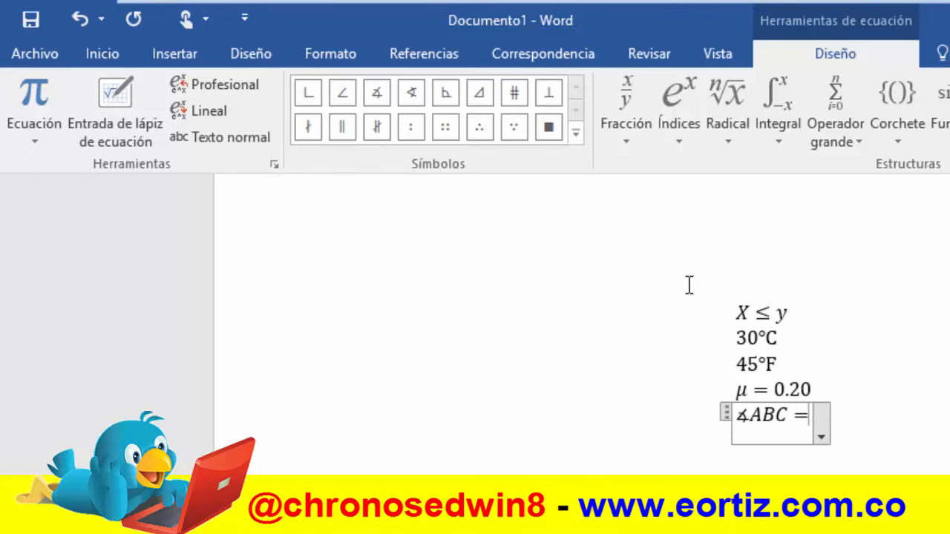
type("4")
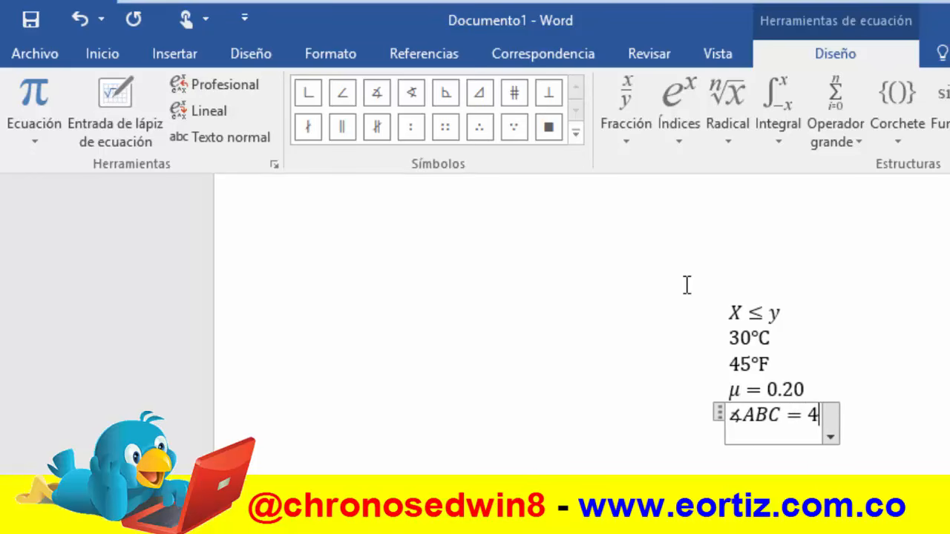
type("0°")
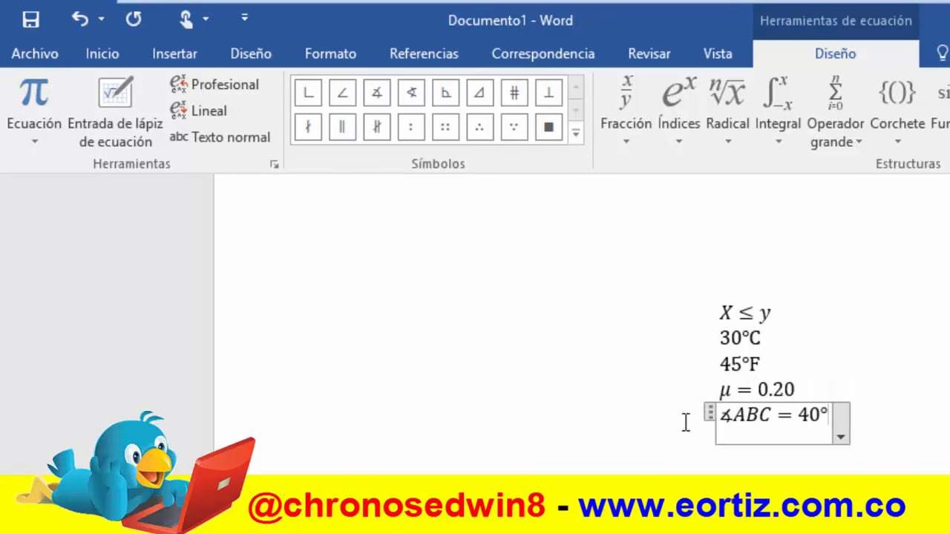
Switch the equation symbols back to the Matemáticas básicas set and from there to the Flechas set
left_click(575, 132)
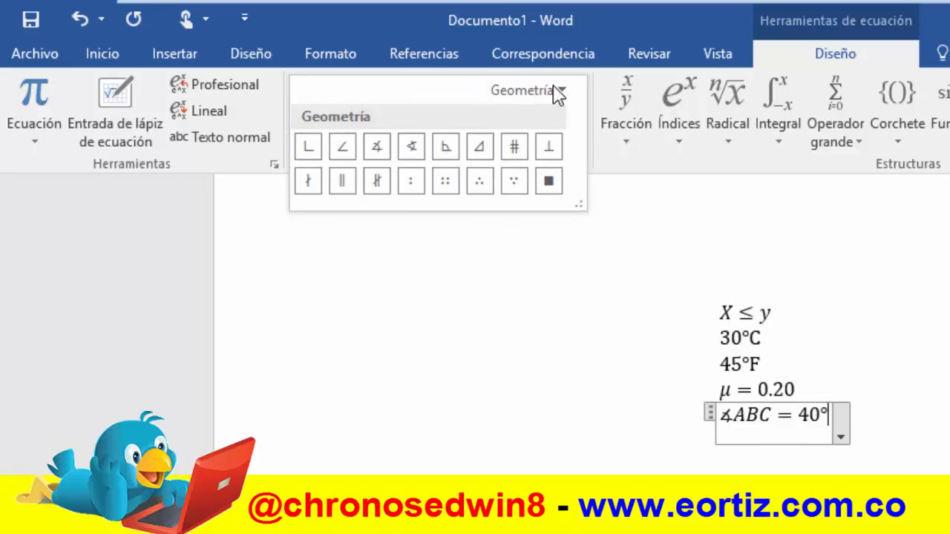
left_click(558, 91)
left_click(609, 121)
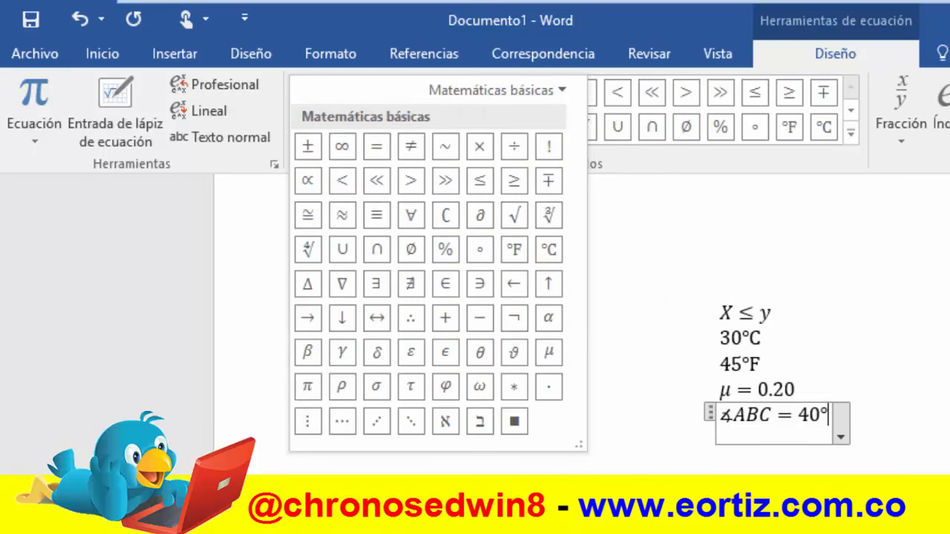
left_click(937, 308)
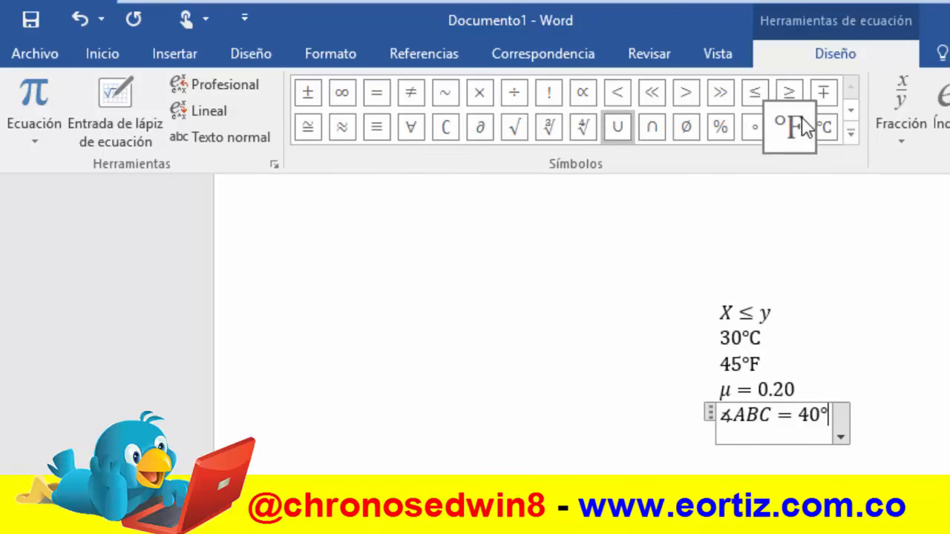
left_click(851, 133)
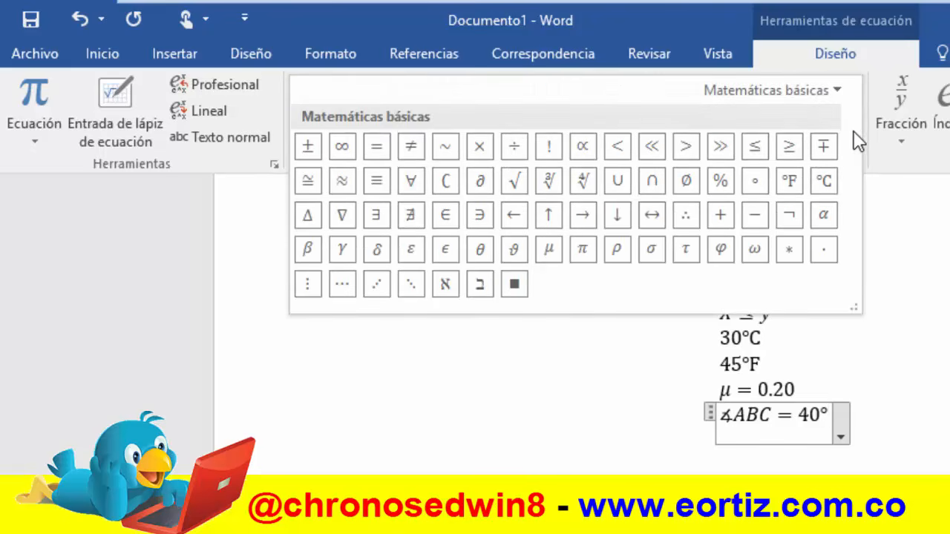
left_click(830, 92)
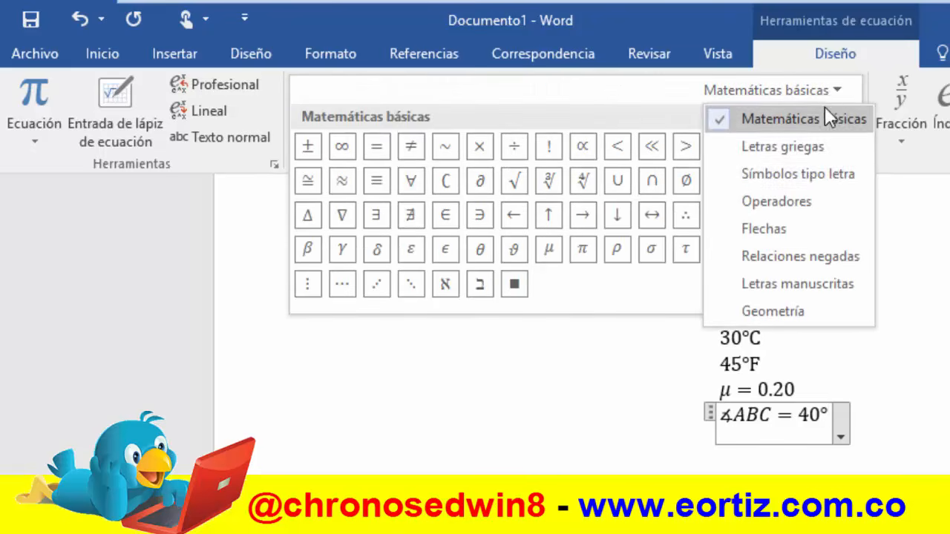
left_click(797, 229)
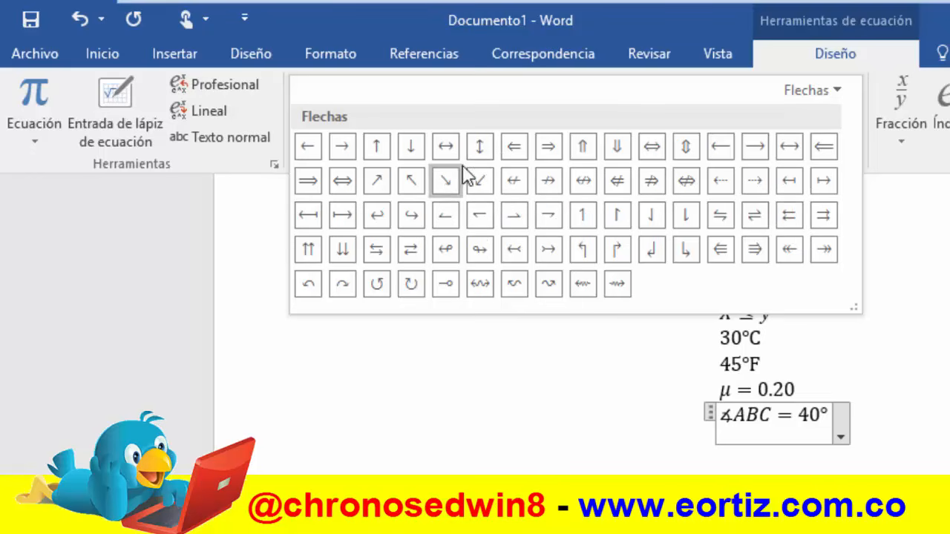
left_click(831, 417)
Write A ⇒ B on a new equation line below the angle expression, using the rightwards double arrow symbol
key("Return")
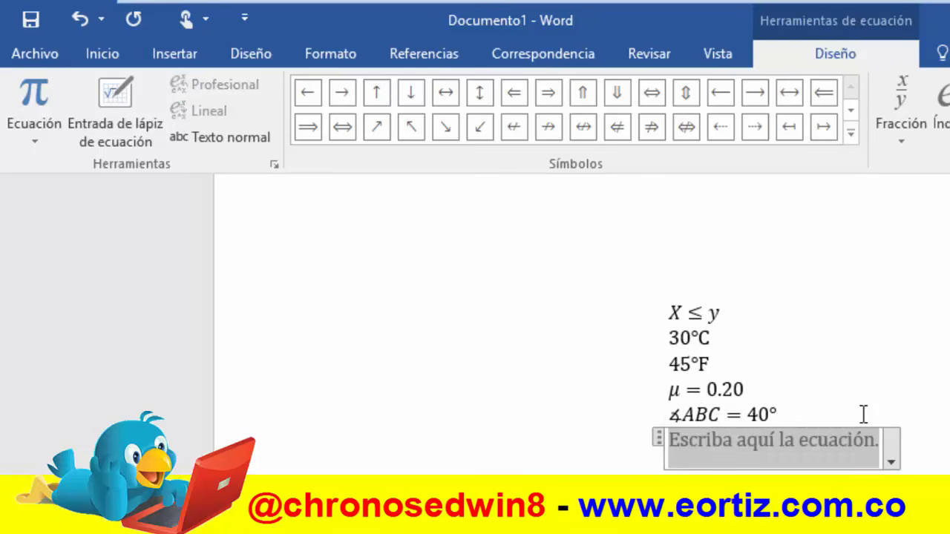
type("A")
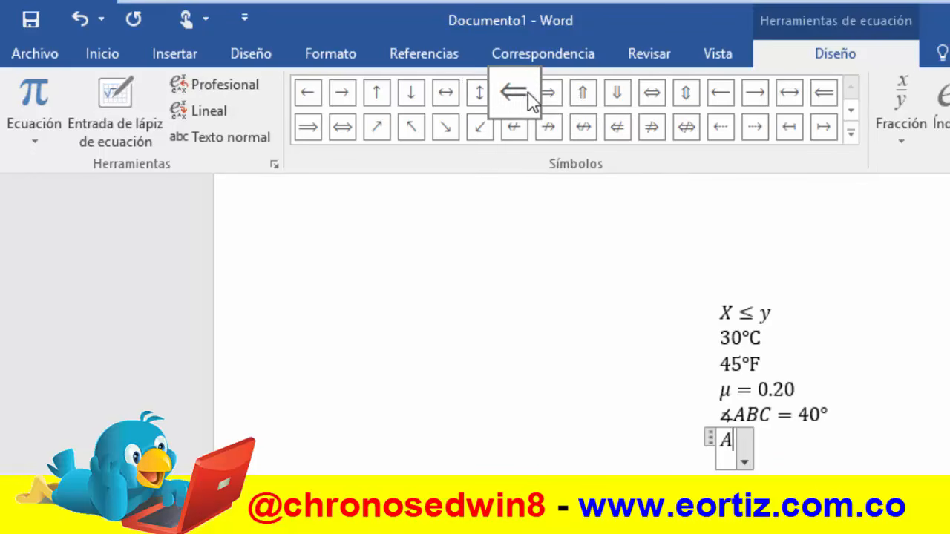
left_click(547, 101)
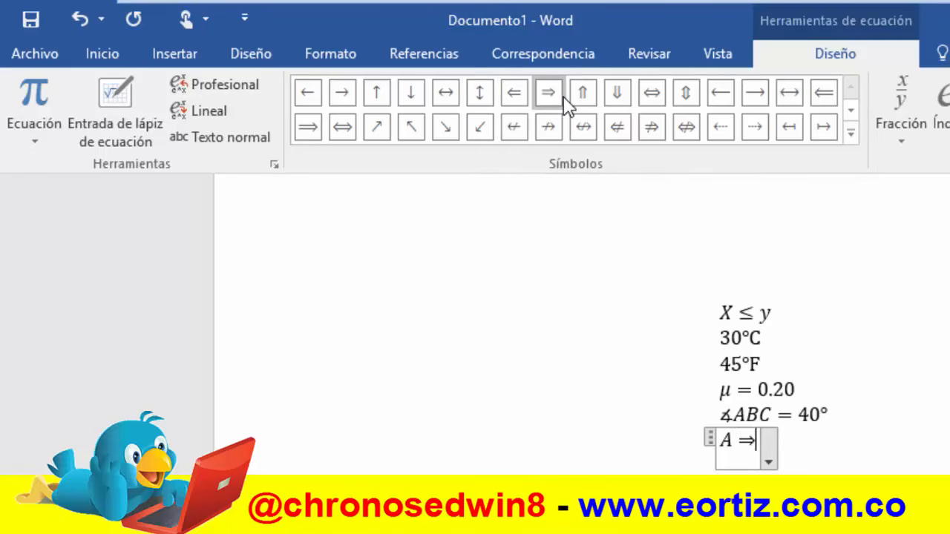
type("B")
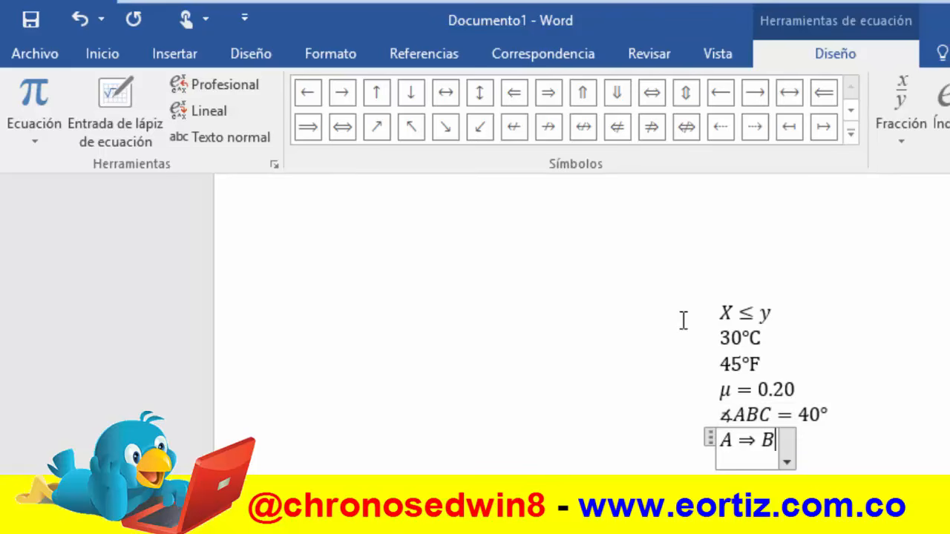
Select all the equation lines from X ≤ y to A ⇒ B and delete them from the page
left_click_drag(671, 302, 891, 479)
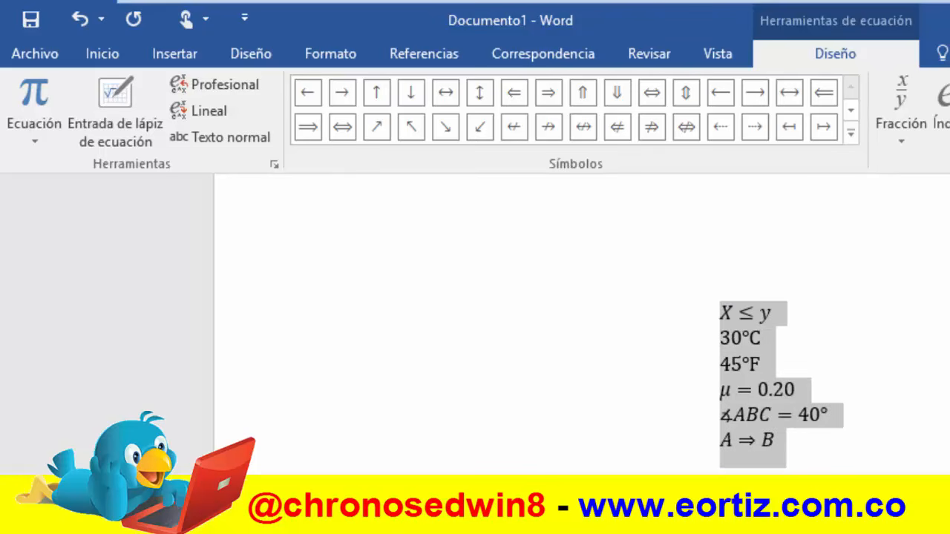
key("Delete")
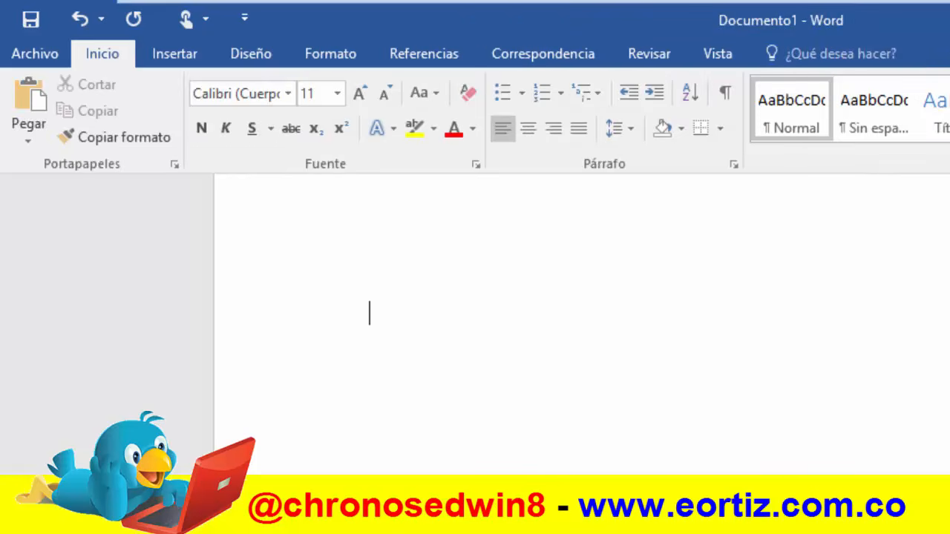
Insert a blank equation on the empty page and switch its symbols from Flechas to the Matemáticas básicas set
left_click(199, 58)
key("alt+equal")
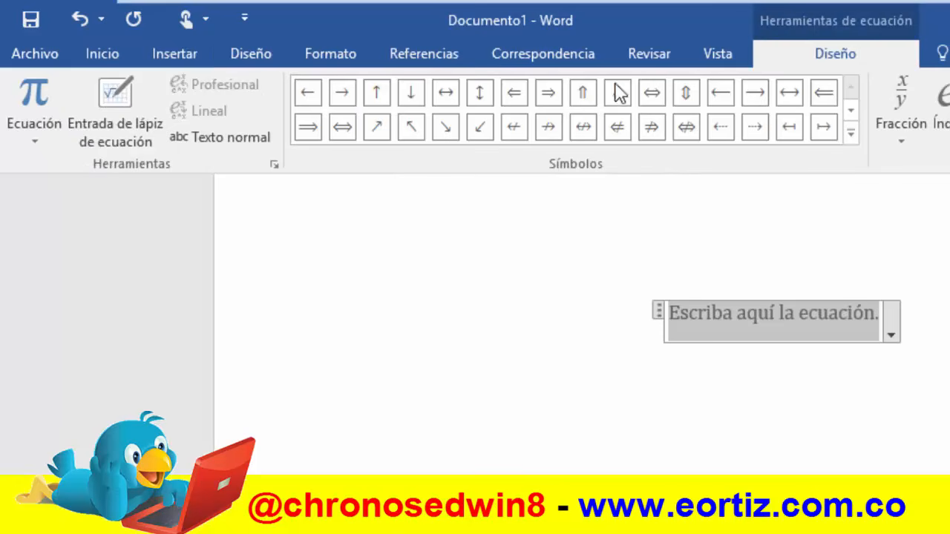
left_click(852, 134)
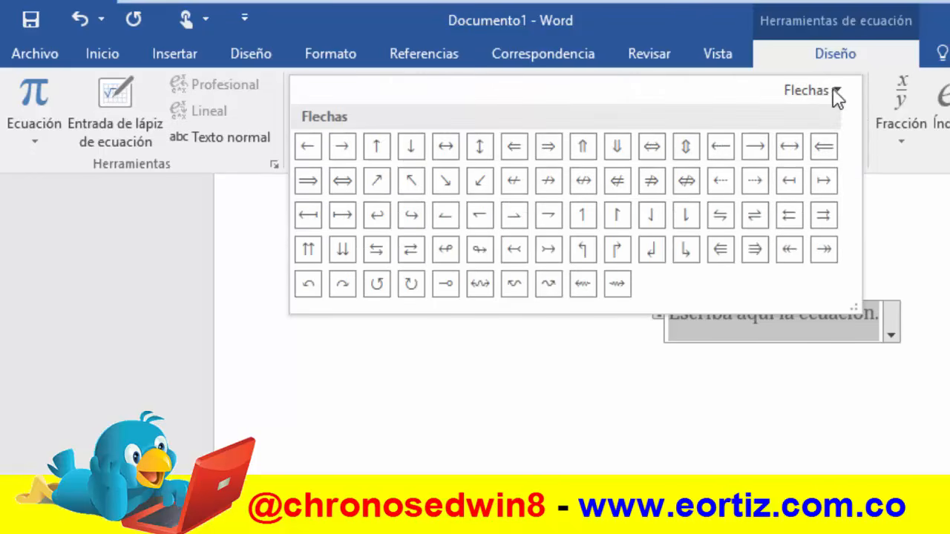
left_click(834, 90)
left_click(839, 123)
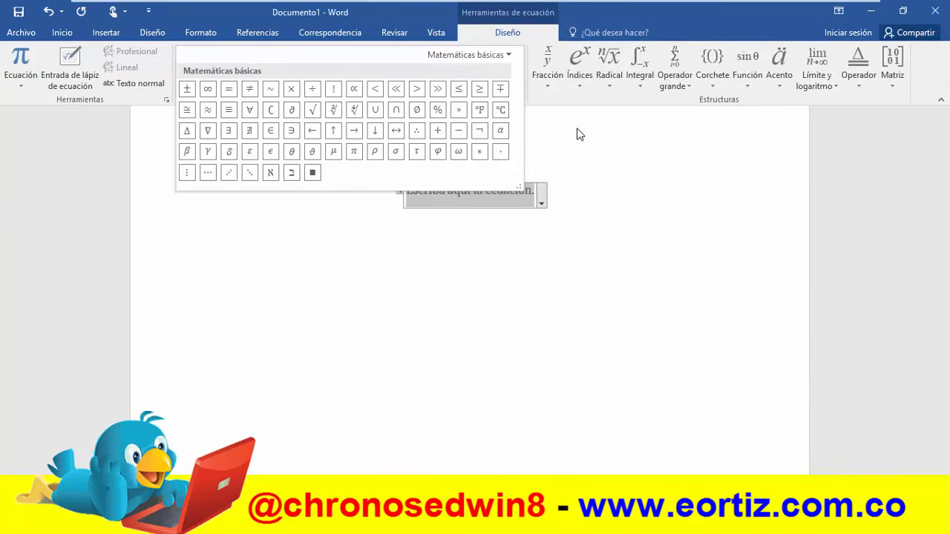
left_click(519, 194)
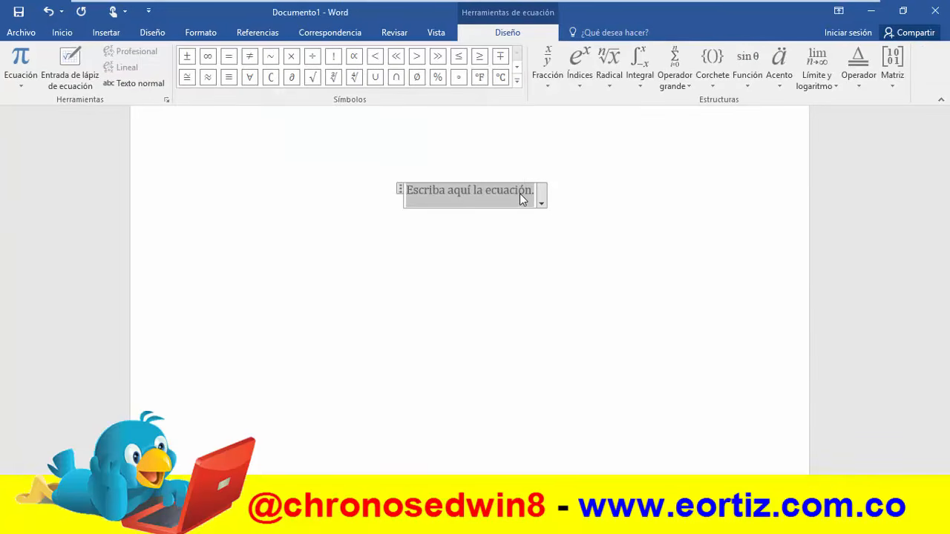
Insert a stacked fraction in the blank equation and fill it in as 3 over 3
left_click(543, 82)
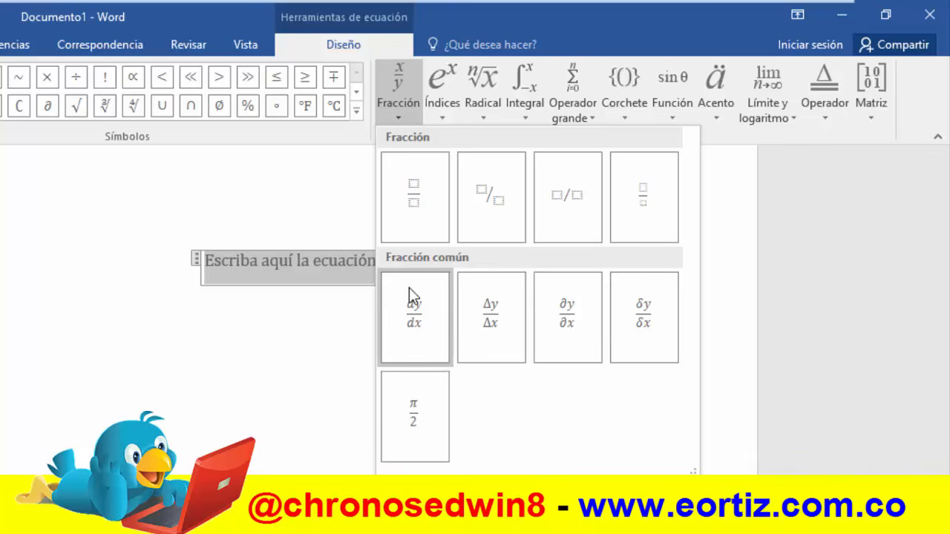
left_click(415, 200)
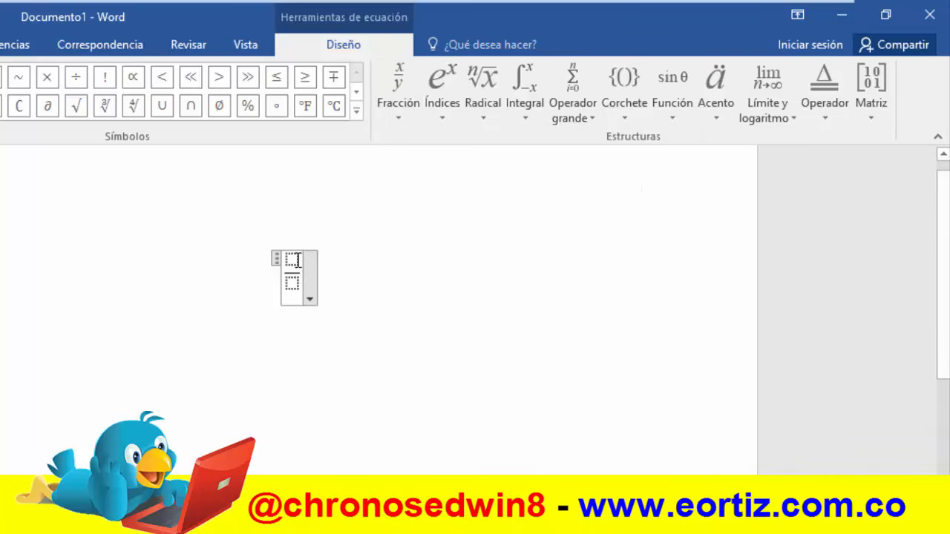
left_click(294, 259)
type("3")
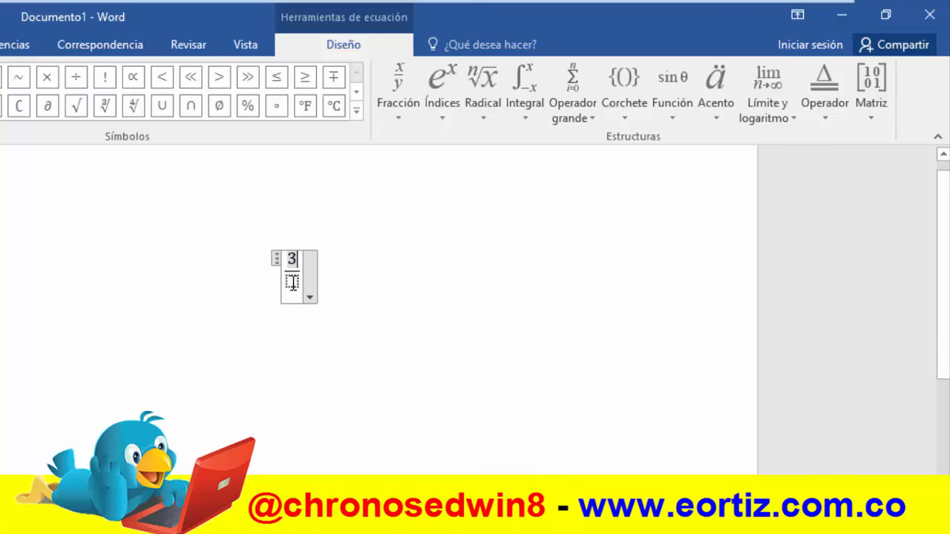
left_click(293, 282)
type("3")
left_click(301, 274)
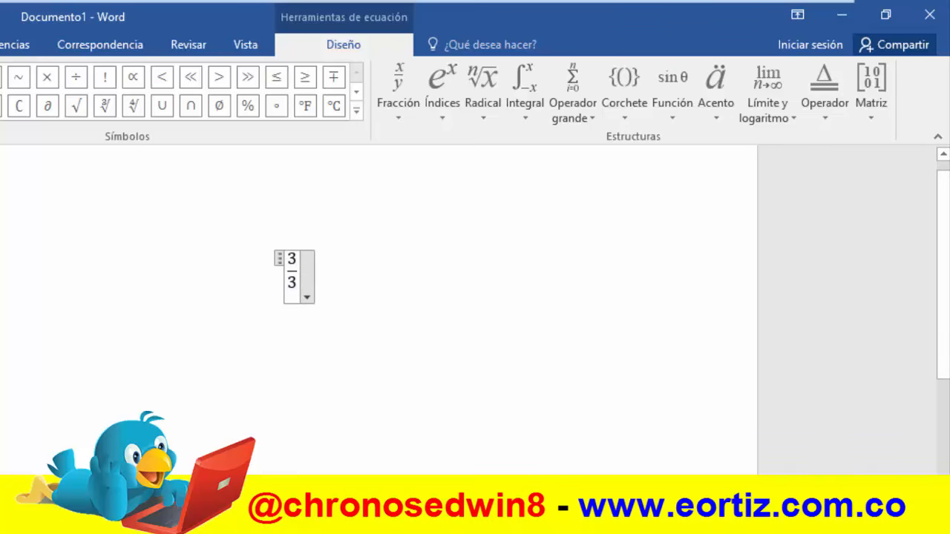
key("Right")
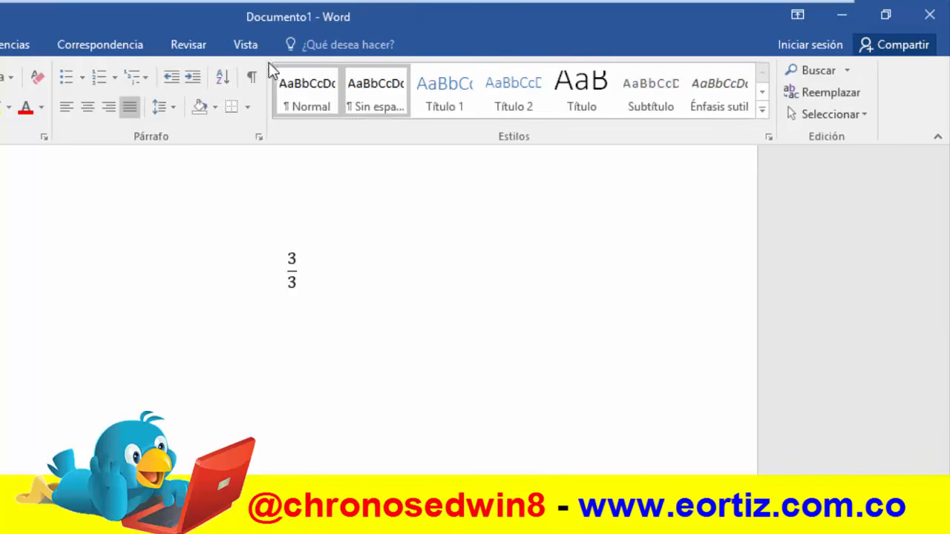
Switch the equation symbols to the Operadores set and add a plus sign after the 3/3 fraction
left_click(300, 269)
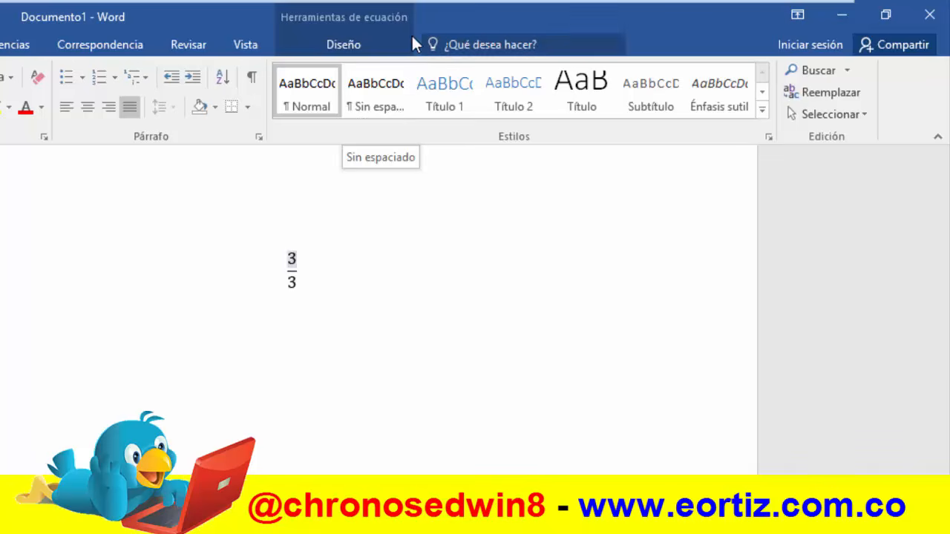
left_click(335, 46)
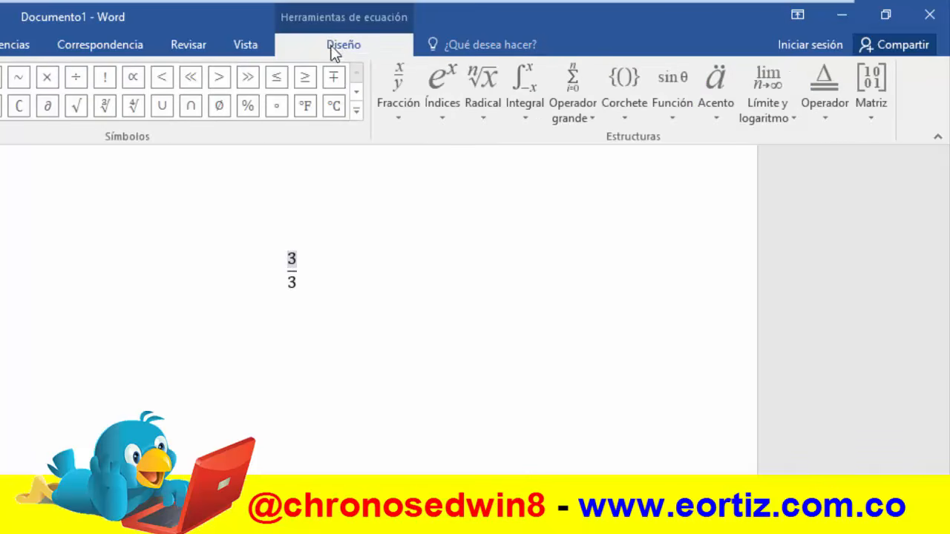
left_click(356, 112)
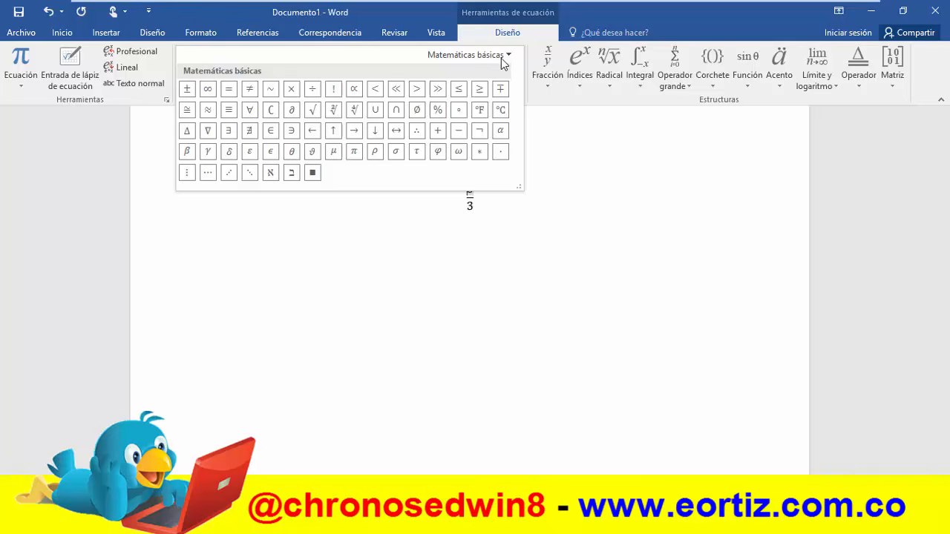
left_click(501, 58)
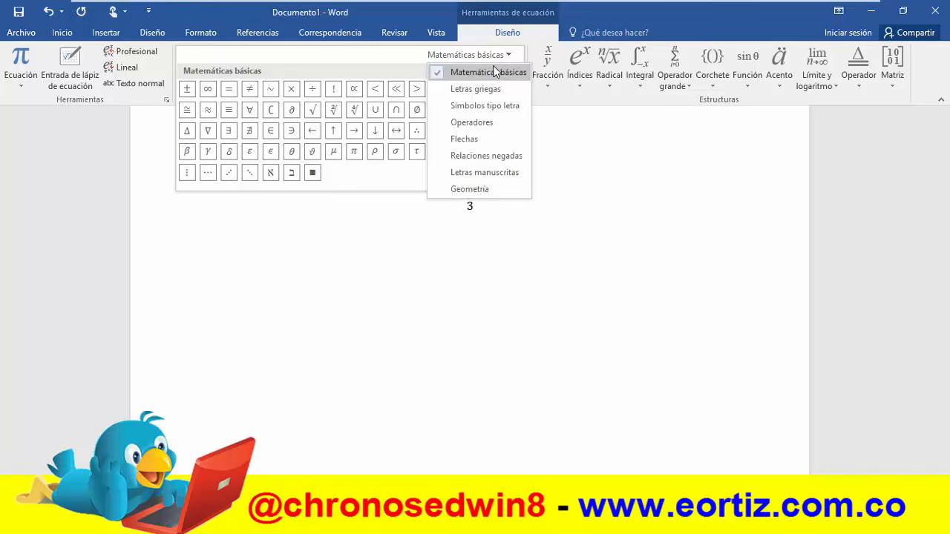
left_click(483, 121)
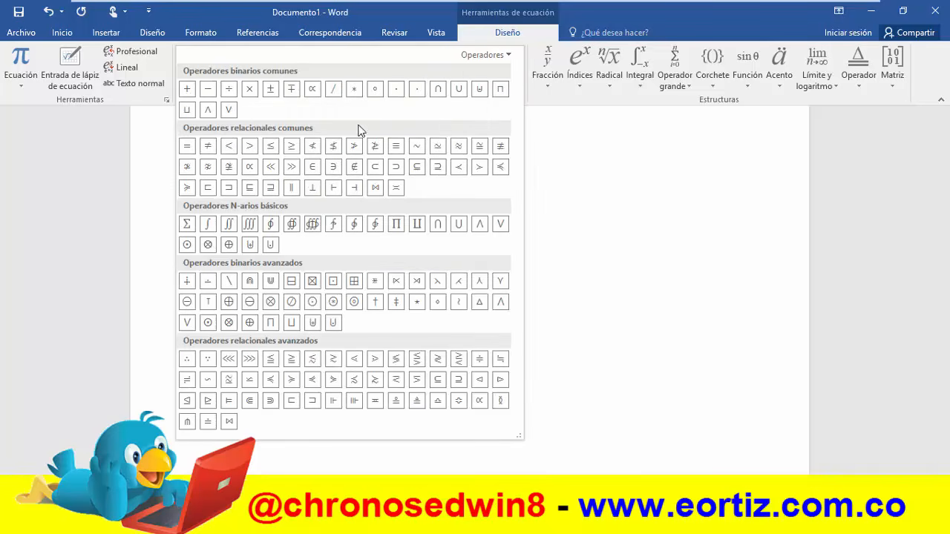
left_click(188, 89)
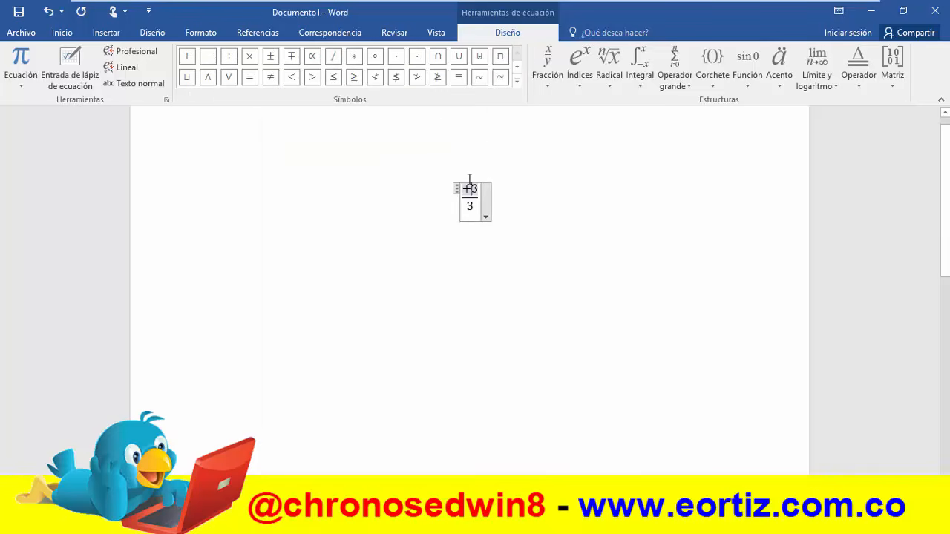
key("BackSpace")
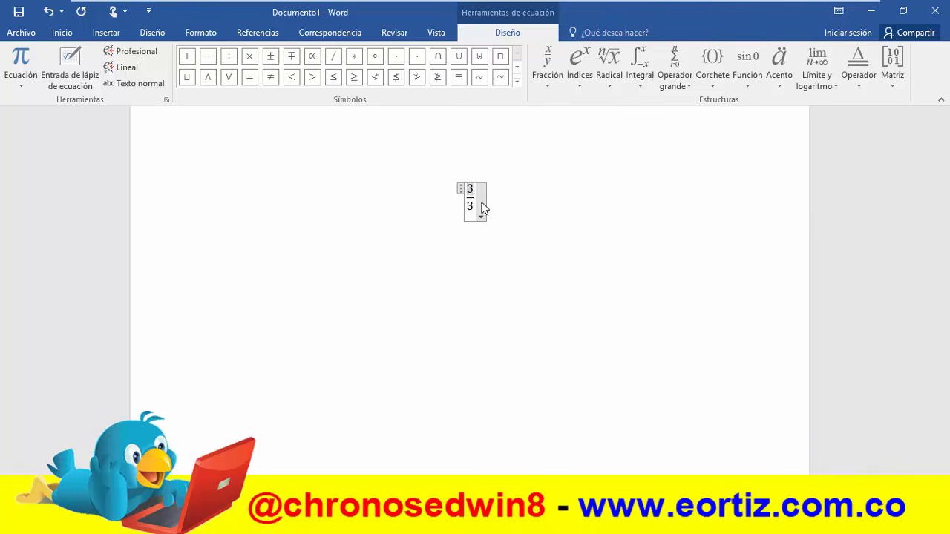
key("Down")
left_click(192, 62)
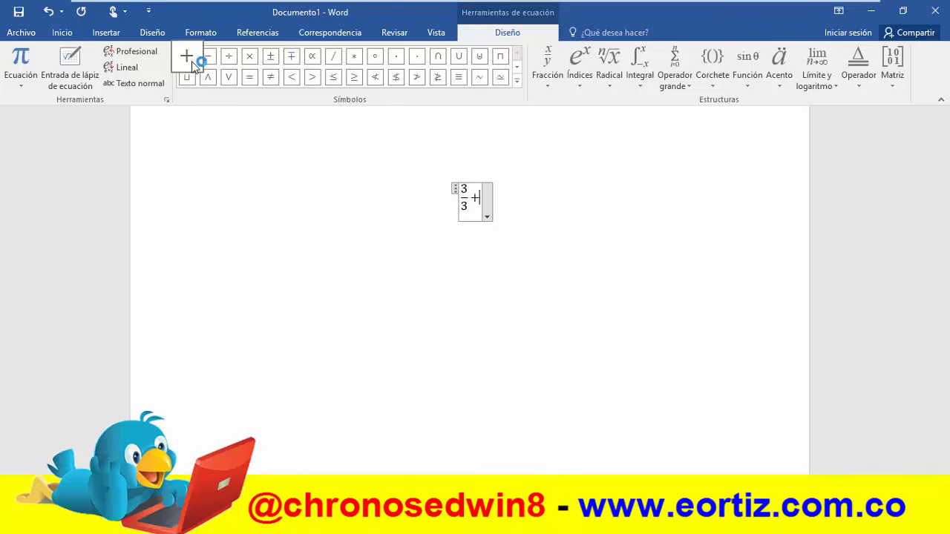
Add a second stacked fraction after the plus sign, with 5 as numerator and 3 as denominator
left_click(552, 79)
left_click(570, 141)
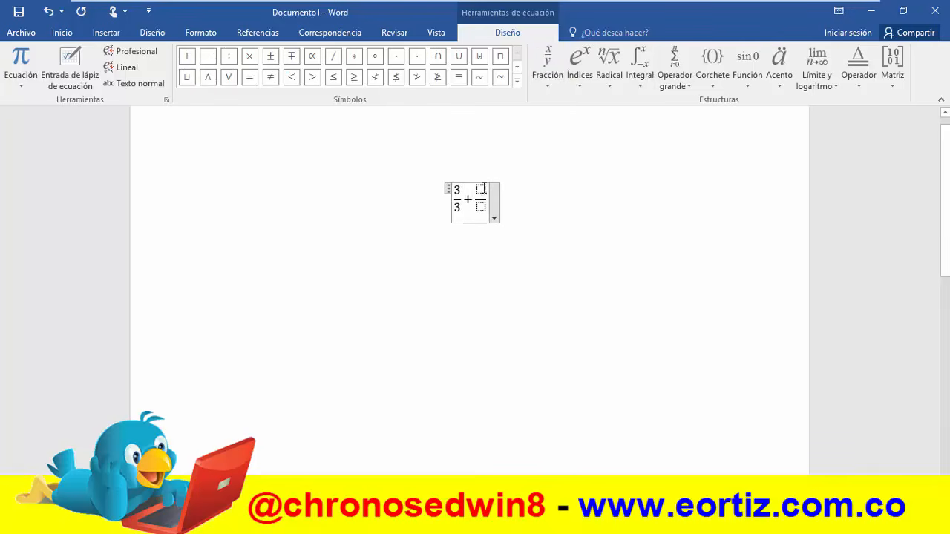
type("5")
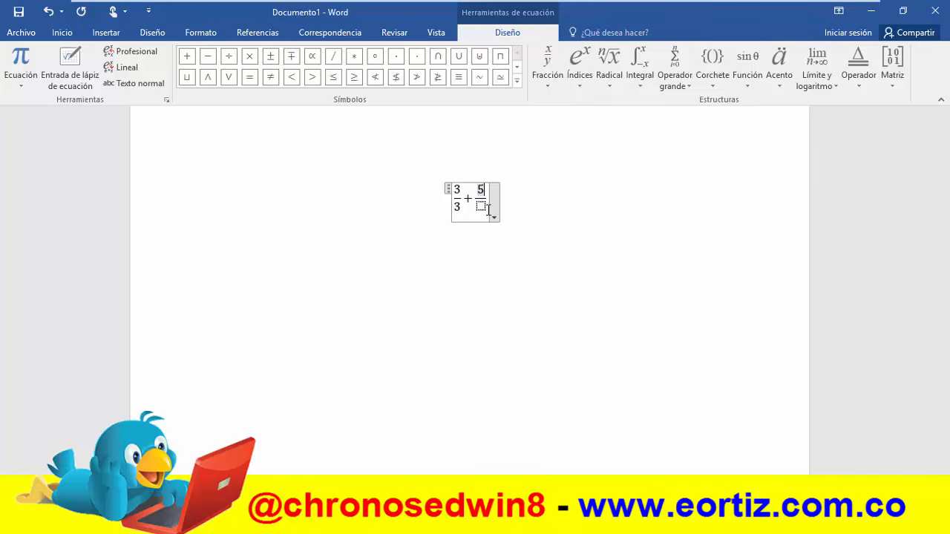
left_click(481, 205)
type("3")
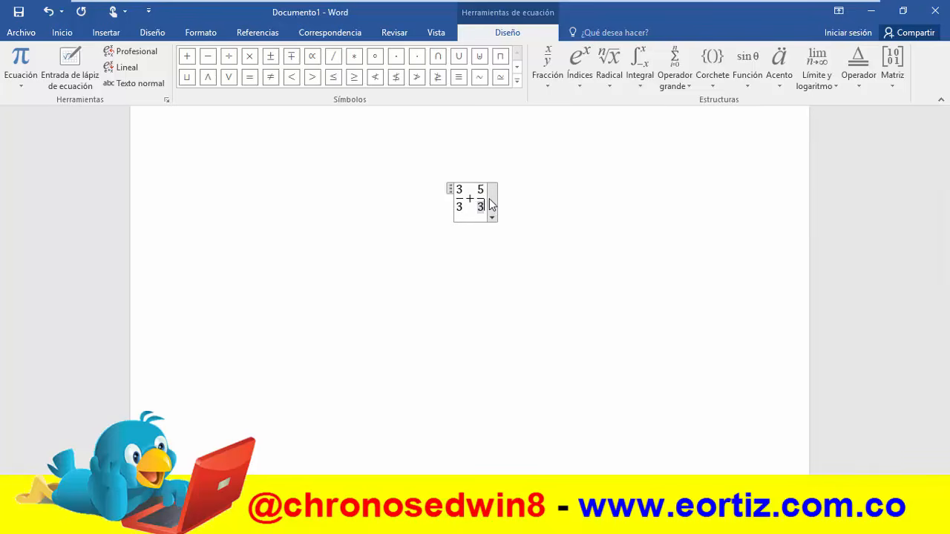
key("Right")
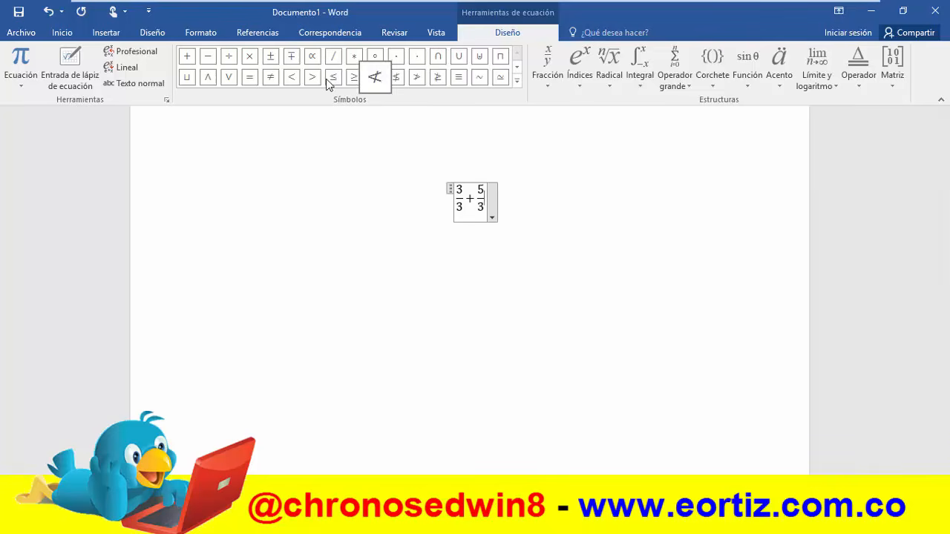
Complete the sum with an equals sign and a stacked fraction of 8 over 3
left_click(251, 77)
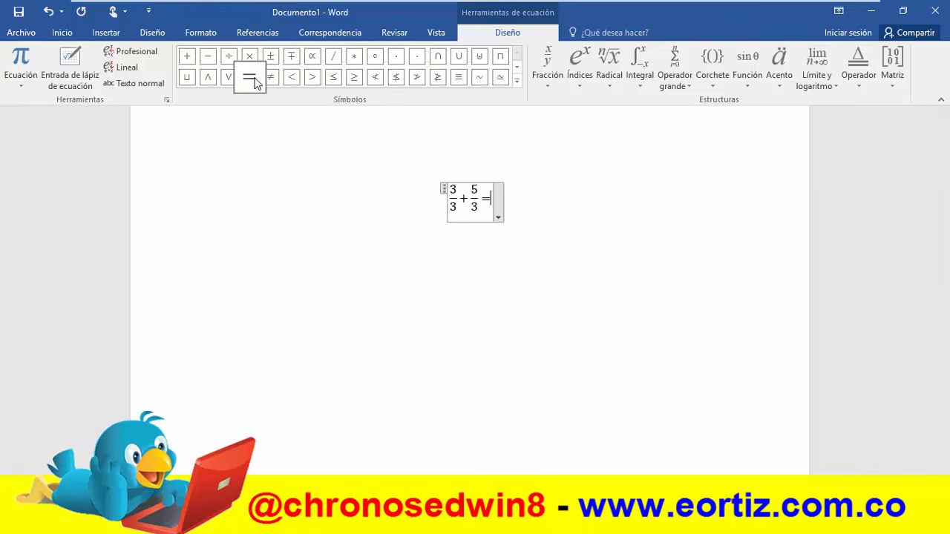
left_click(554, 90)
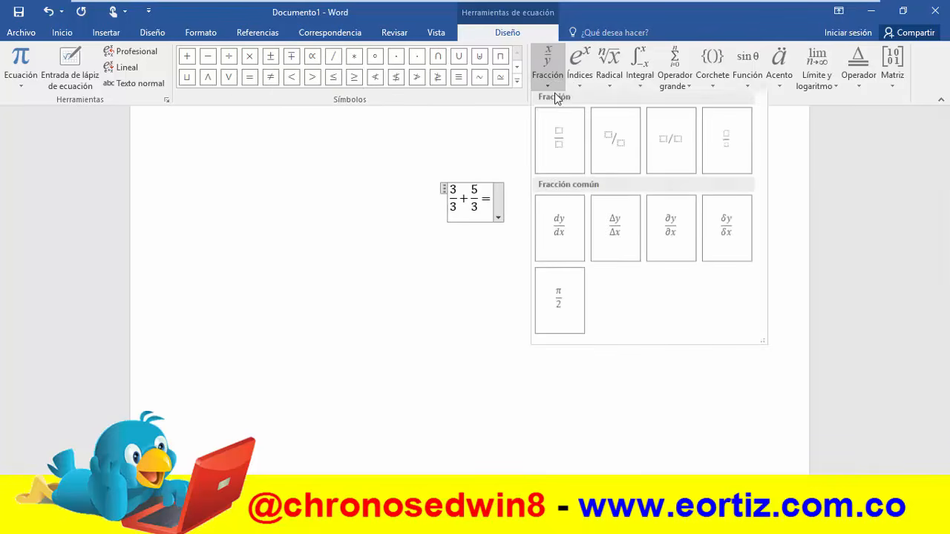
left_click(559, 140)
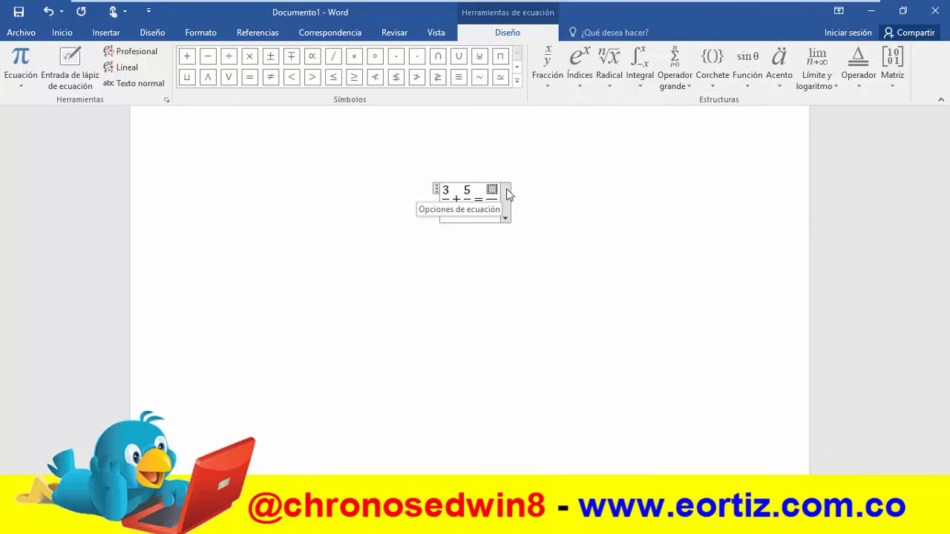
type("8")
key("Down")
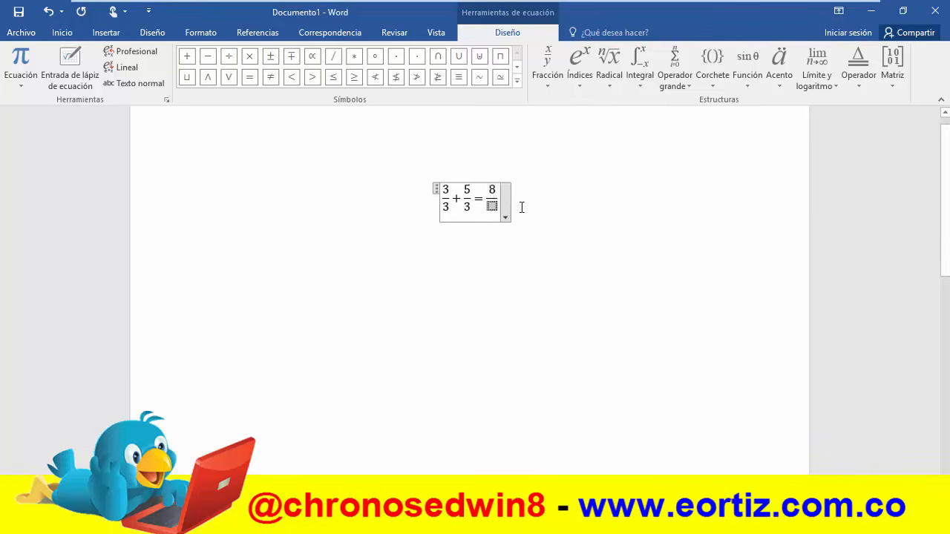
type("3")
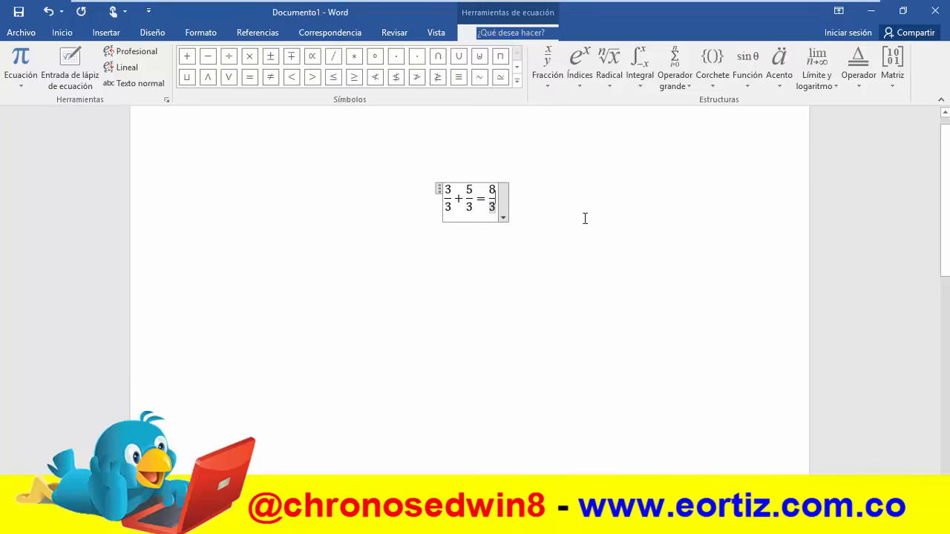
left_click(584, 224)
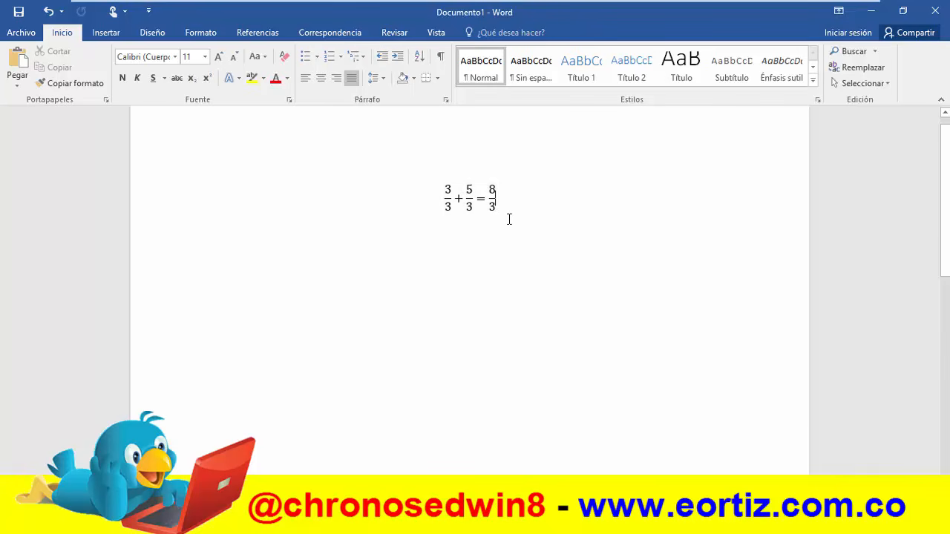
Write dy/dx (x+1) on a new equation line below the sum, using the common dy/dx fraction, and start another equation line beneath it
left_click(478, 202)
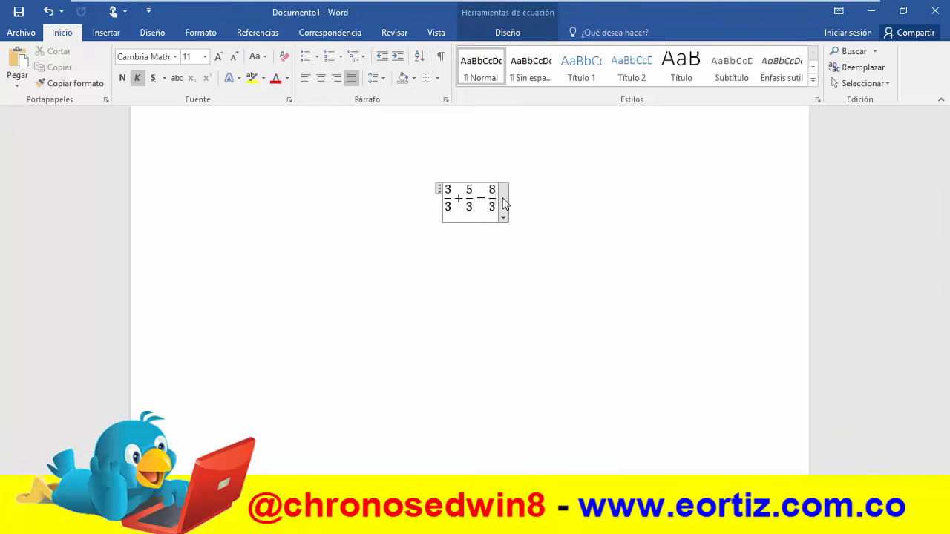
key("Return")
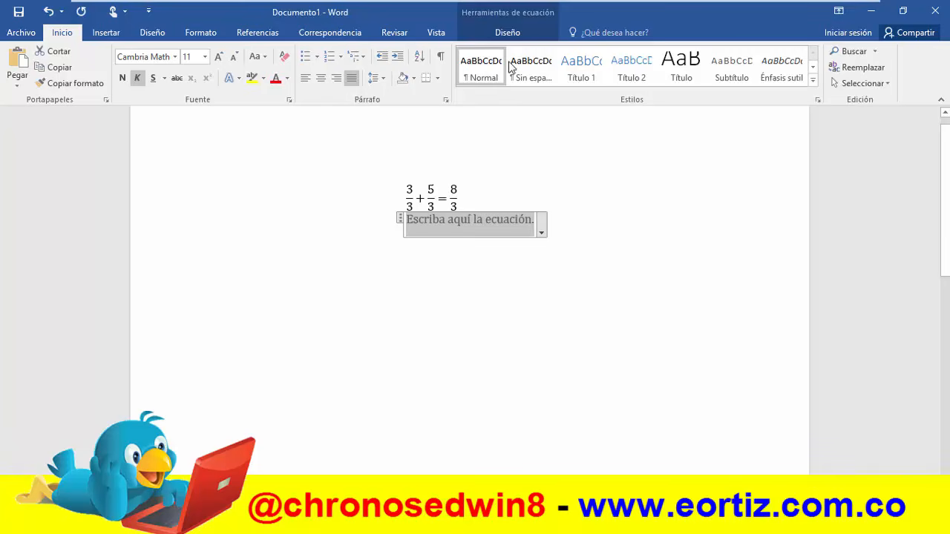
left_click(516, 35)
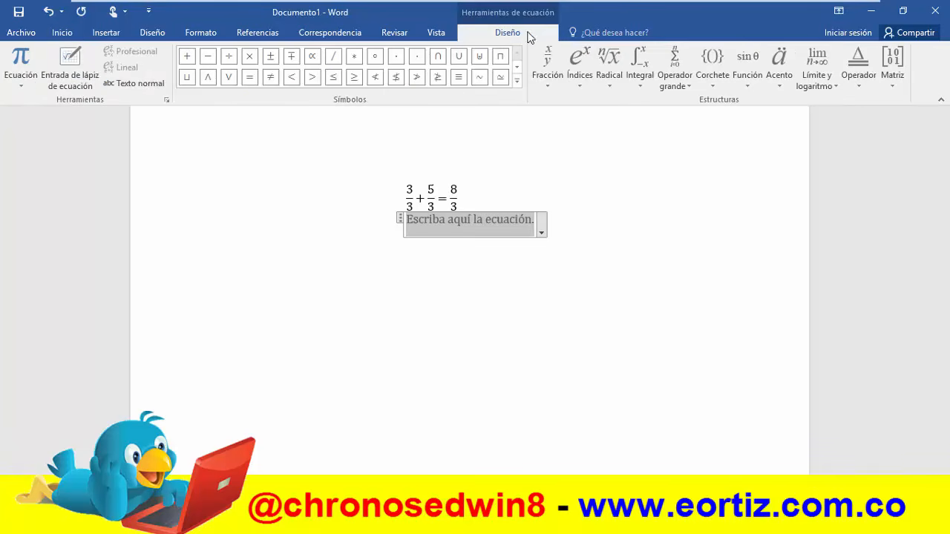
left_click(550, 89)
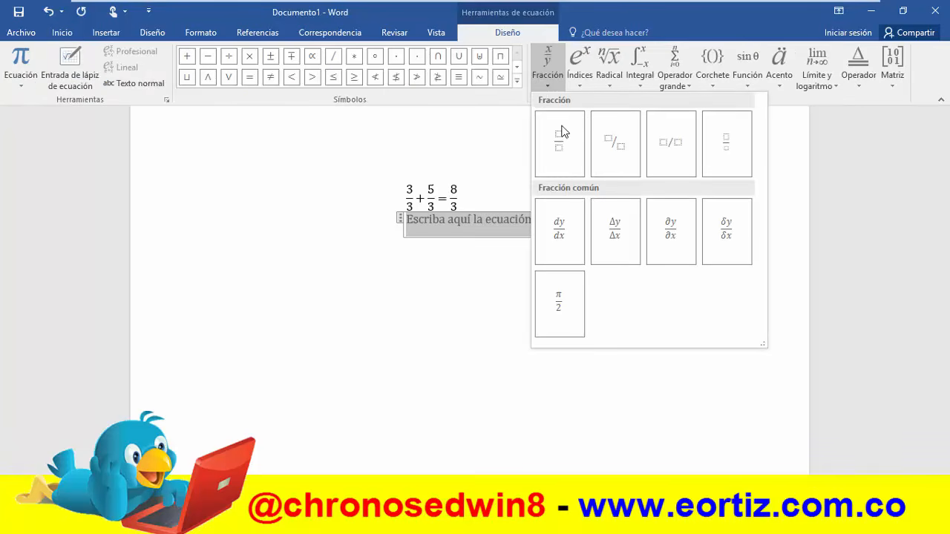
left_click(558, 231)
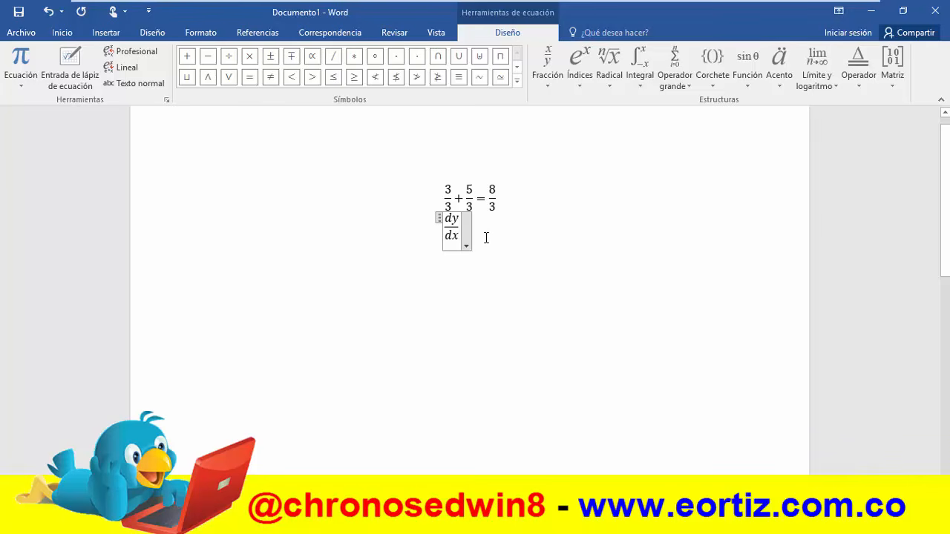
type("(")
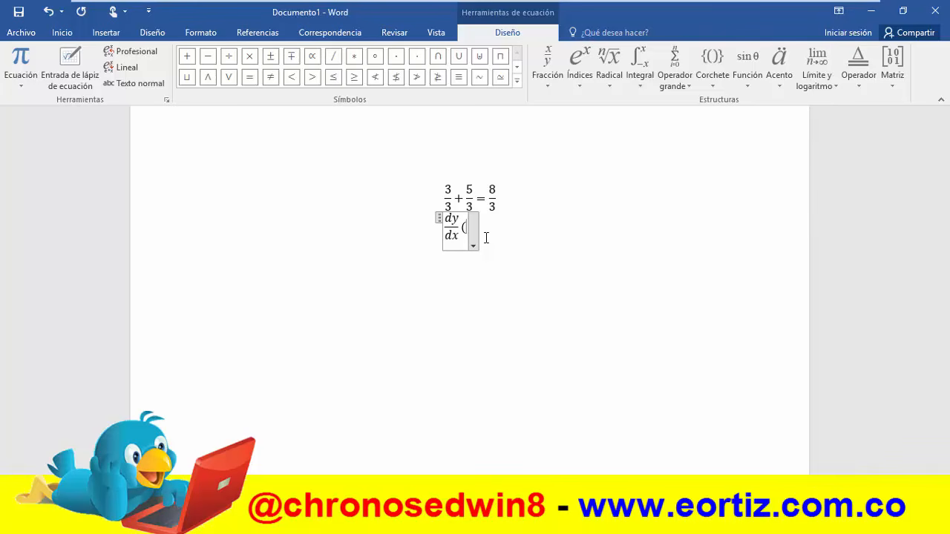
type("x+1)")
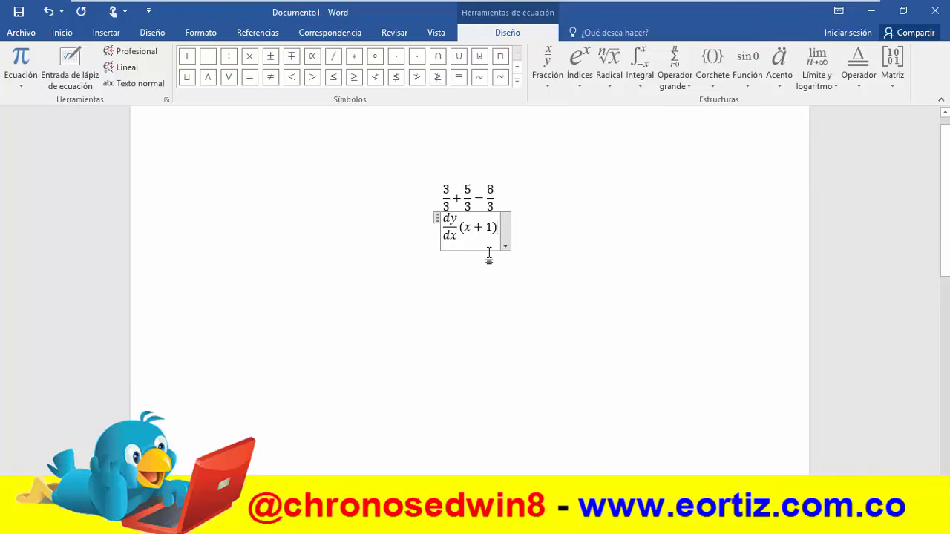
key("Return")
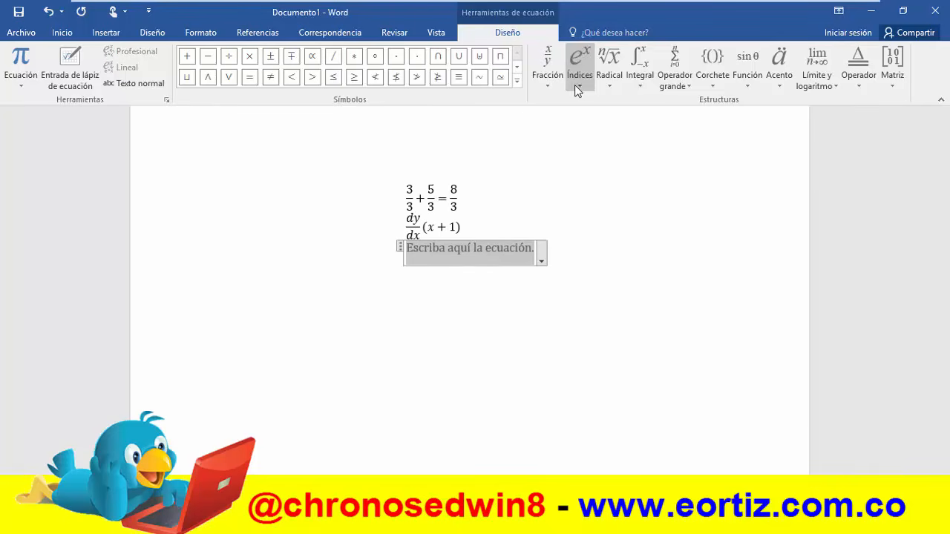
Insert the common dy/dx fraction on the new equation line and follow it with an opening parenthesis
left_click(548, 82)
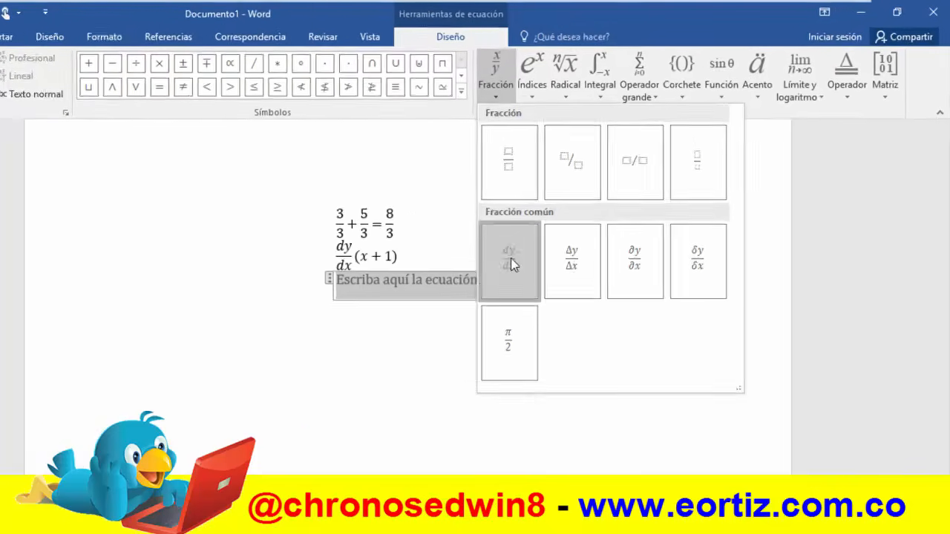
left_click(511, 261)
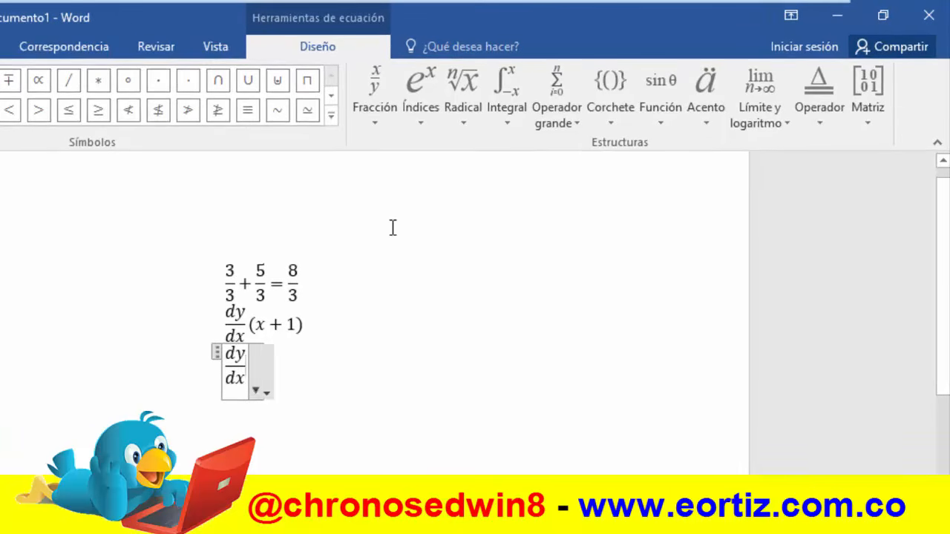
type("(")
Add x squared after the opening parenthesis using the superscript structure, followed by a plus sign
left_click(420, 128)
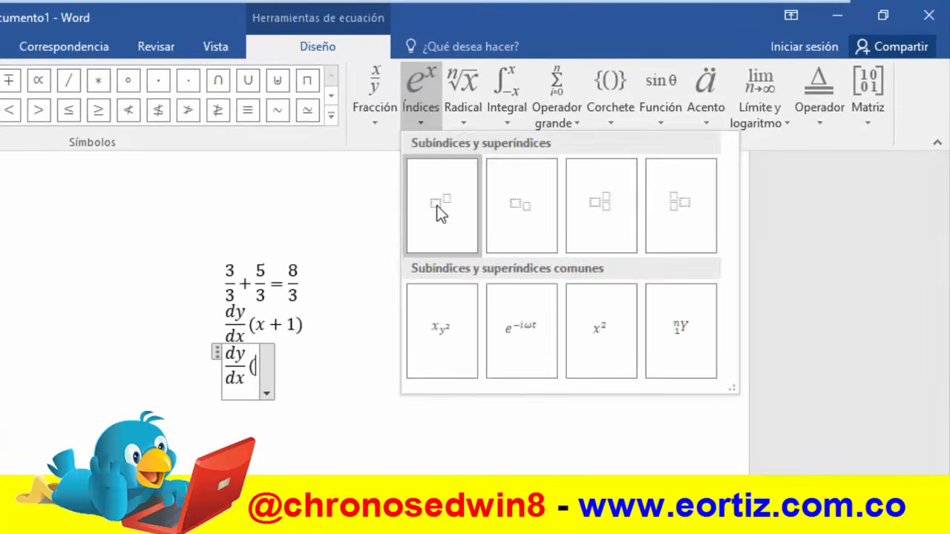
left_click(438, 211)
left_click(264, 365)
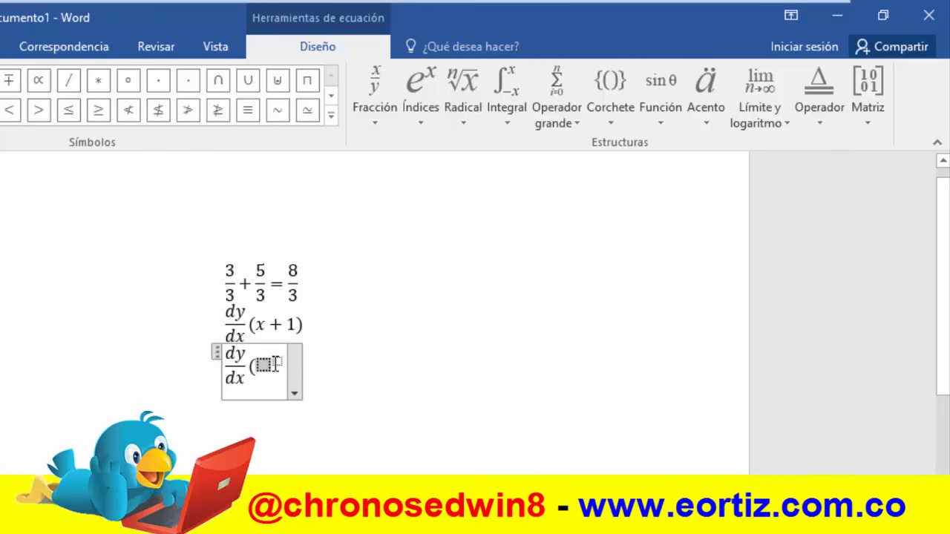
type("x")
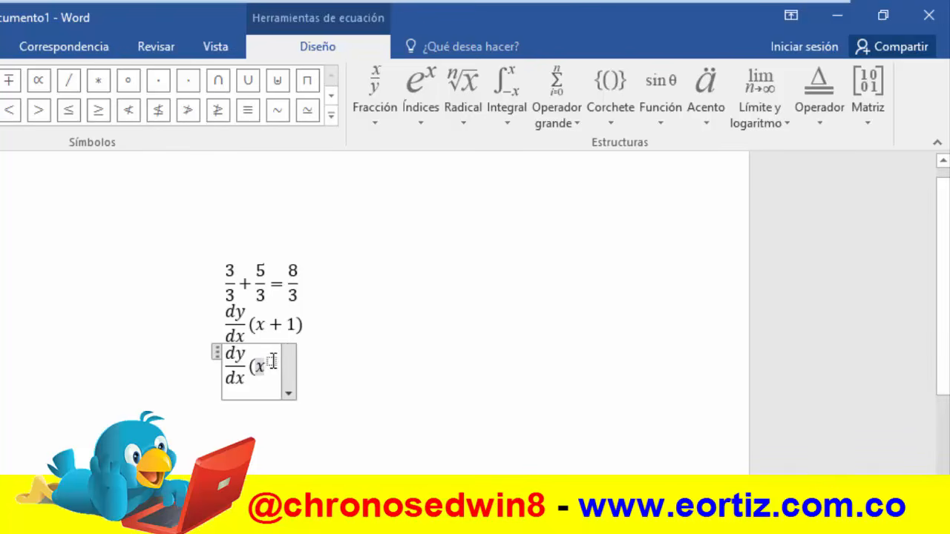
key("Right")
type("2")
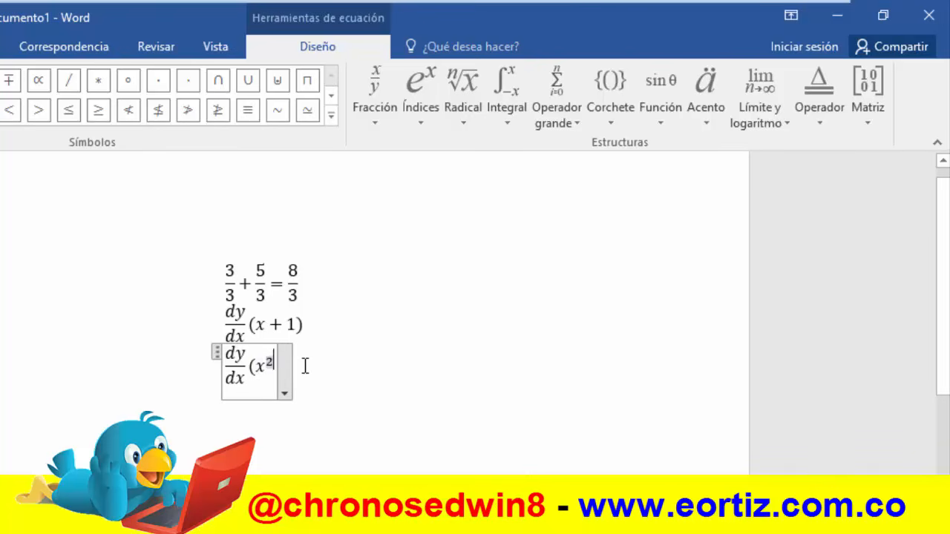
key("Right")
type("+")
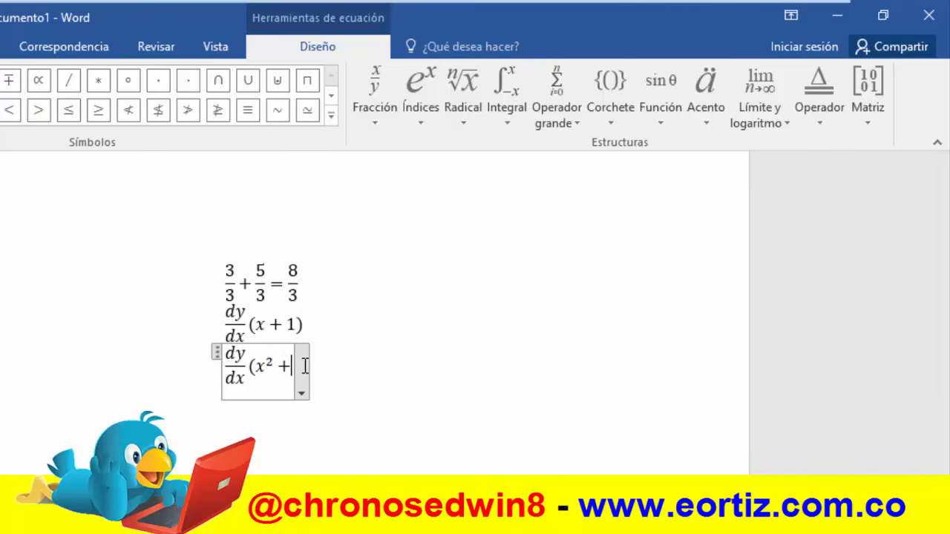
Add a stacked fraction of 3x over x+1 after the plus sign and close the parenthesis
left_click(421, 120)
left_click(377, 119)
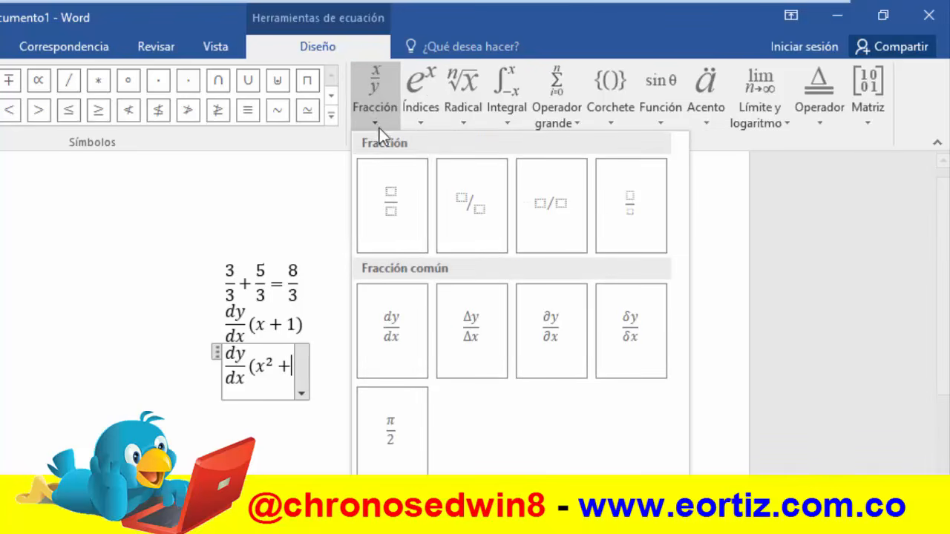
left_click(411, 221)
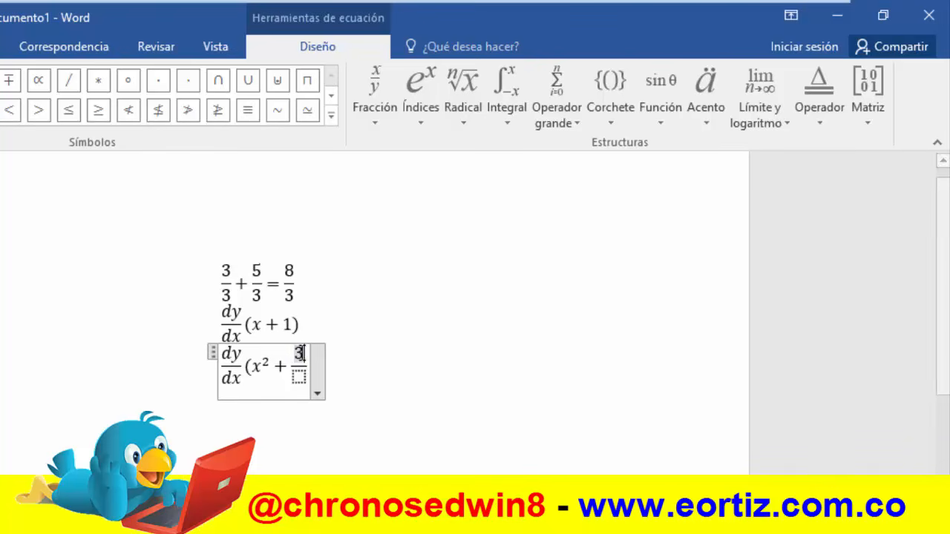
type("3x")
left_click(299, 379)
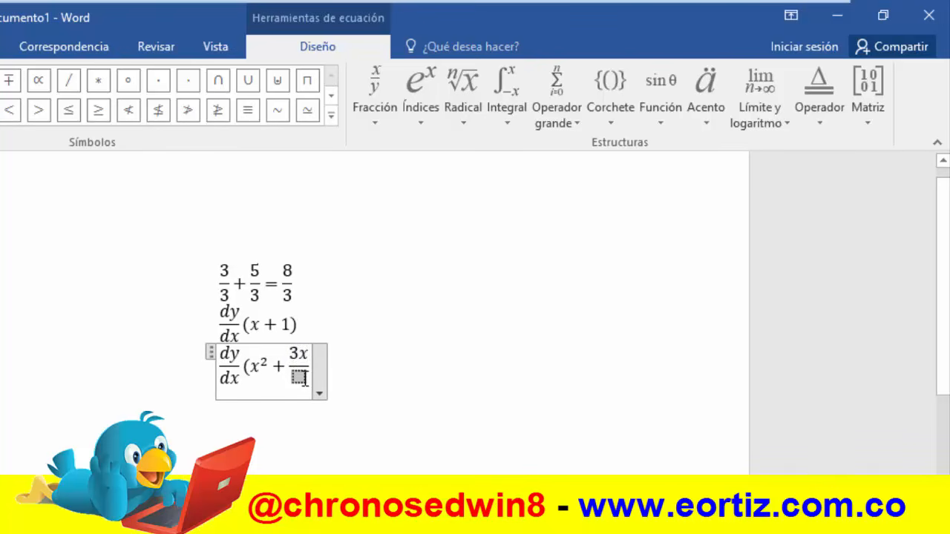
type("x+1")
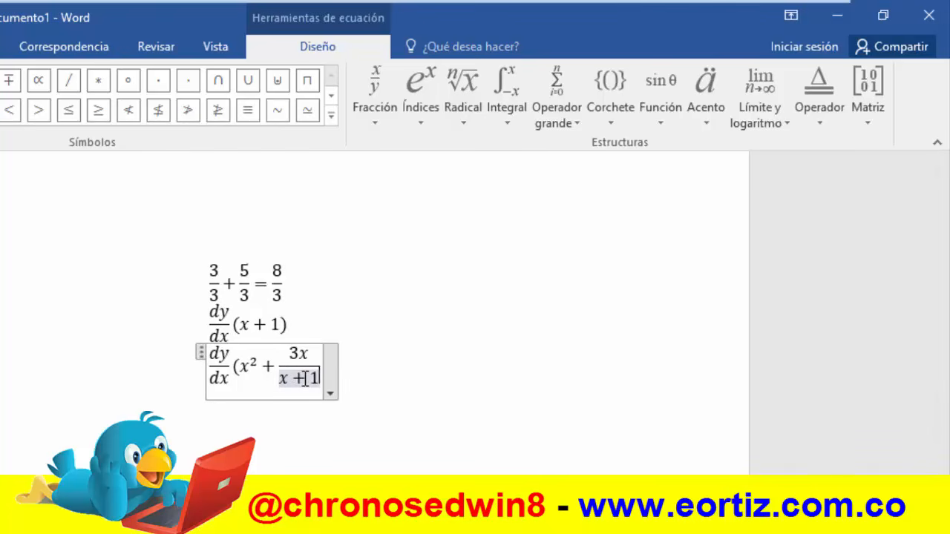
left_click(324, 368)
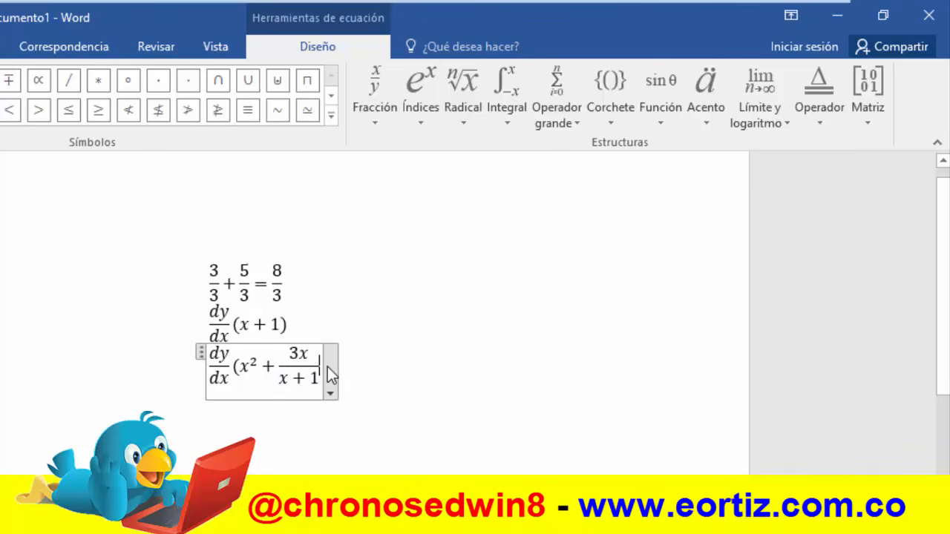
type(")")
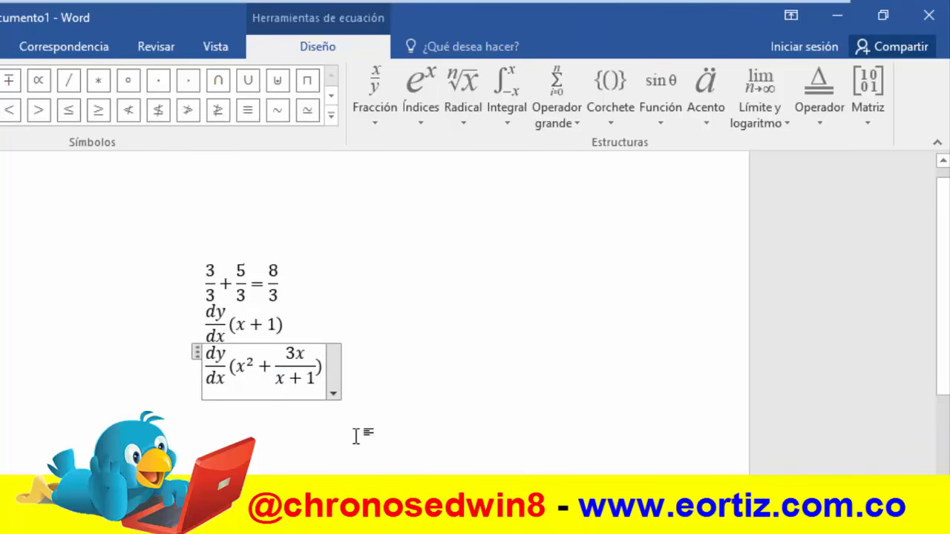
Start a new equation line below the dy/dx expression containing the 3x over x+1 fraction
left_click(293, 414)
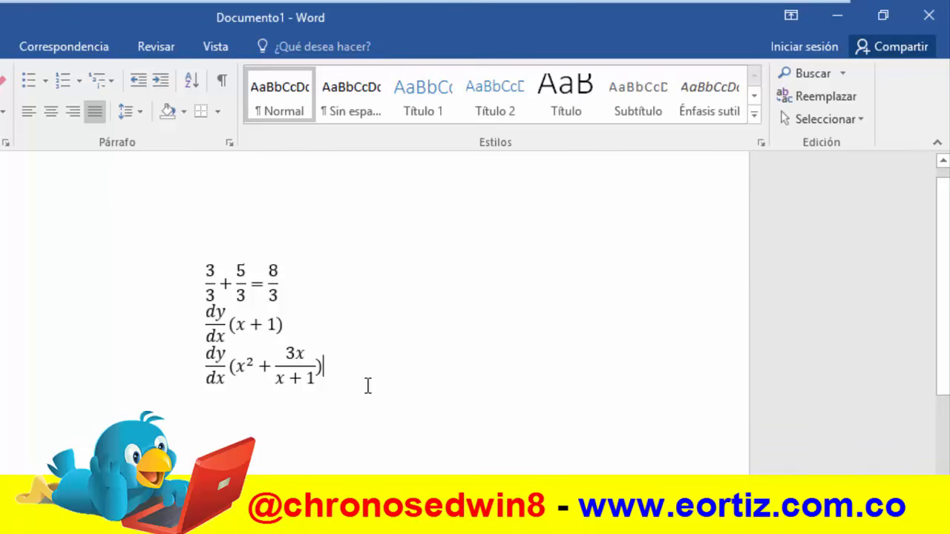
left_click(319, 366)
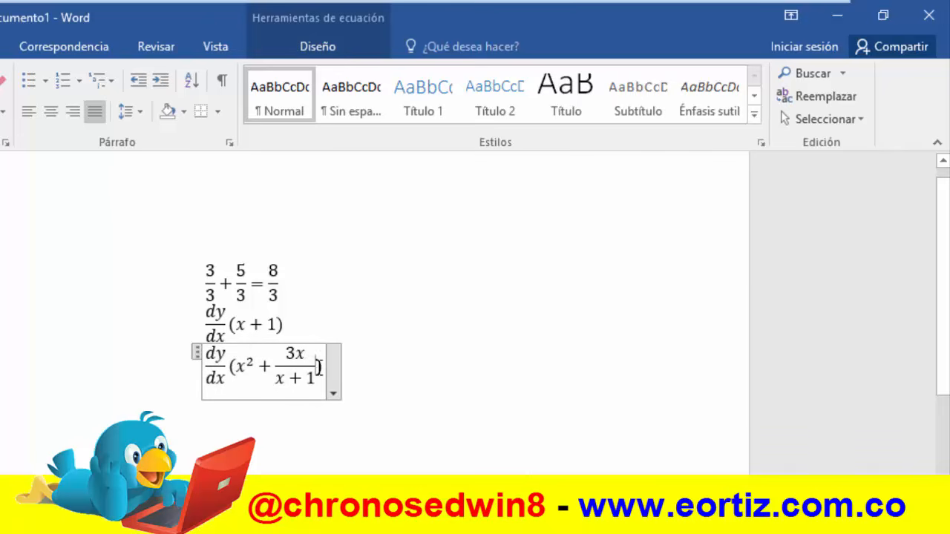
key("Return")
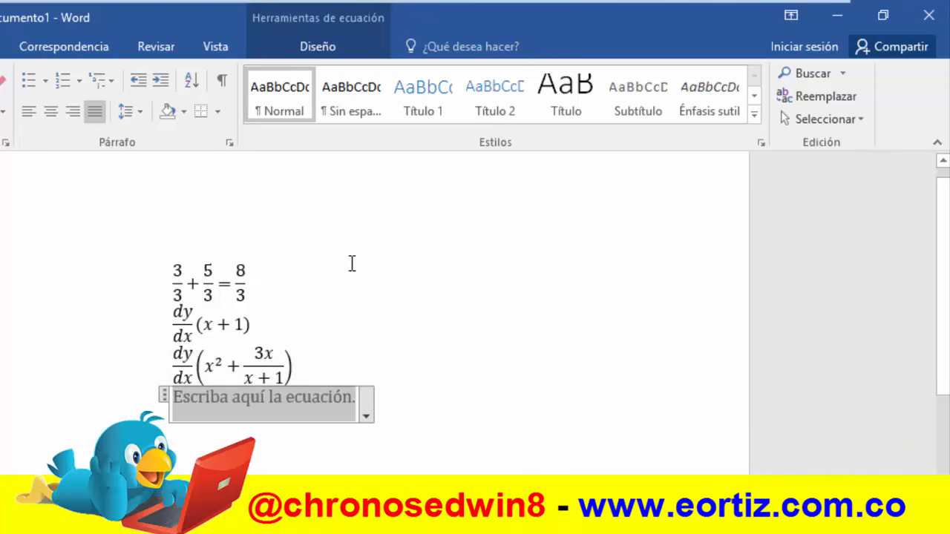
left_click(322, 46)
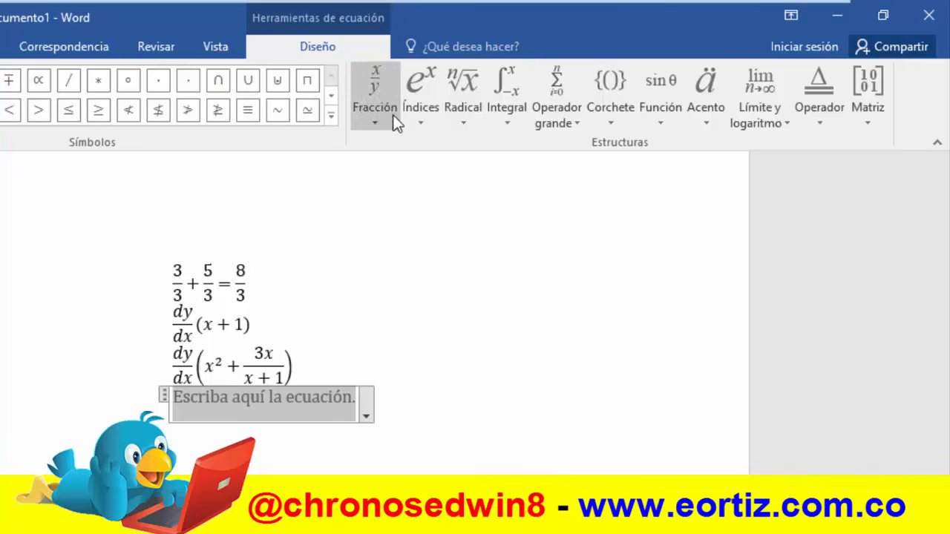
left_click(373, 124)
left_click(388, 208)
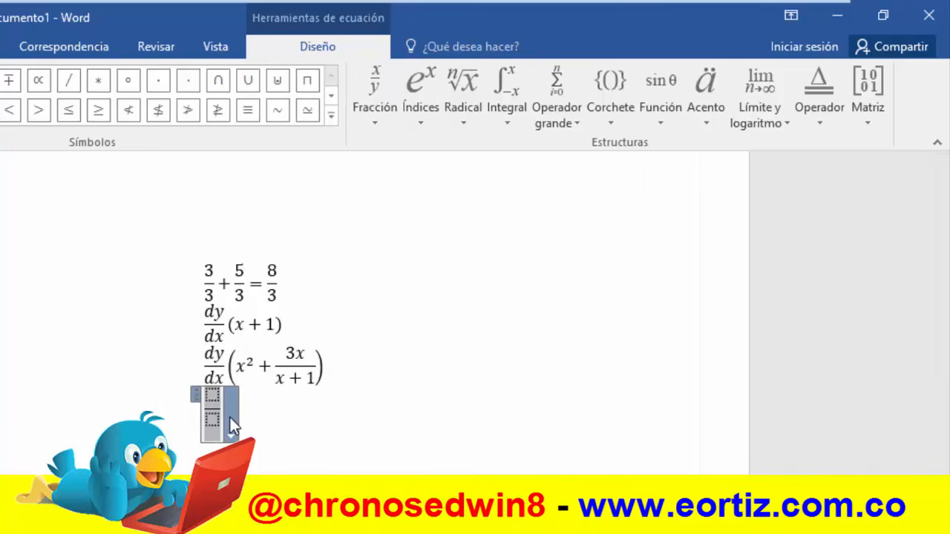
key("Delete")
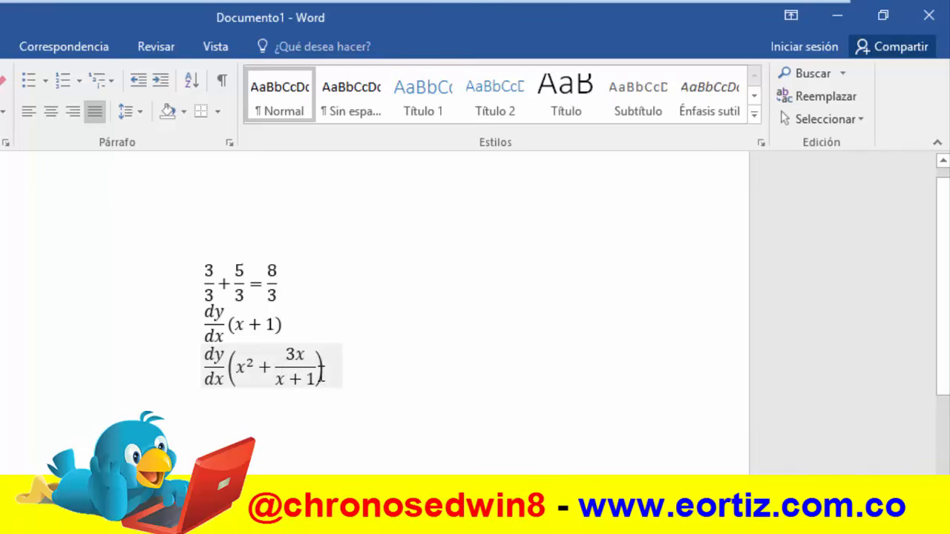
Start an equation line beneath the last dy/dx expression and insert the round bracket structure in it
left_click(321, 380)
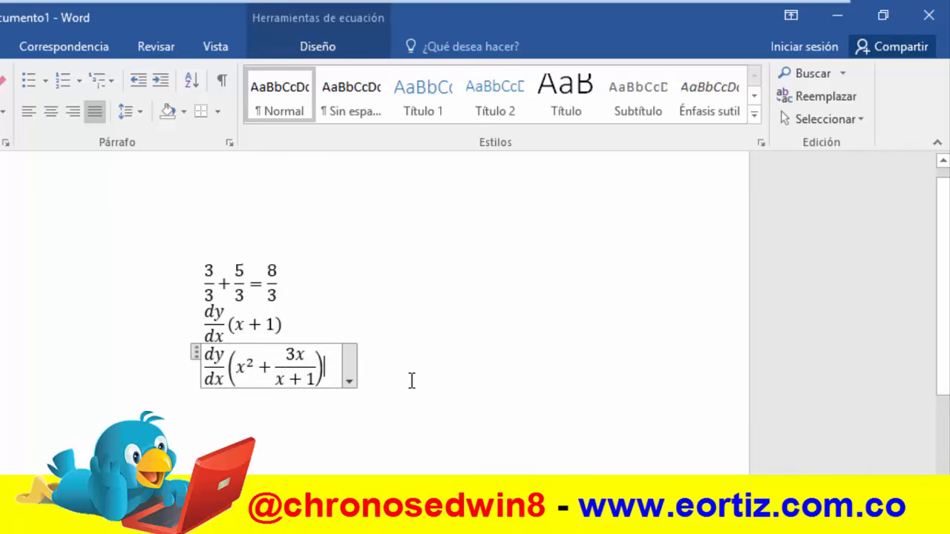
key("Return")
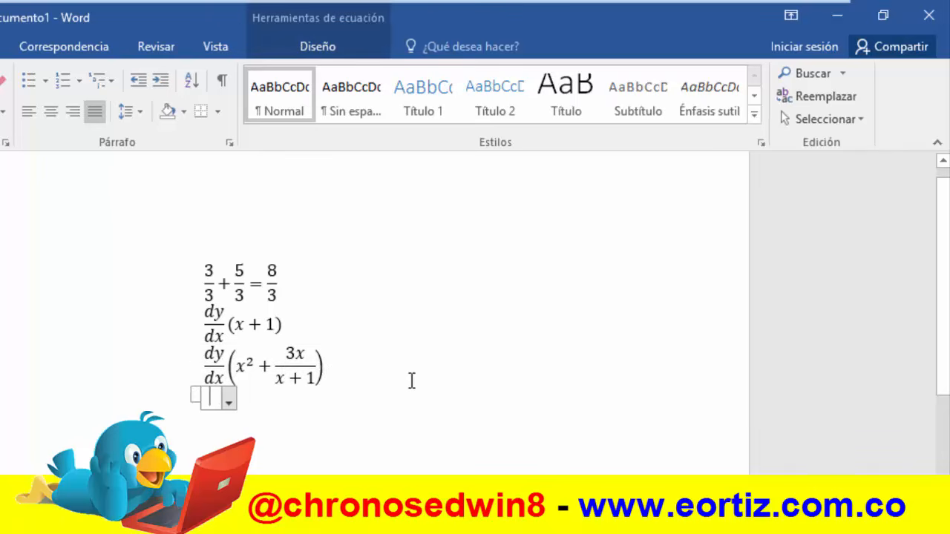
left_click(335, 52)
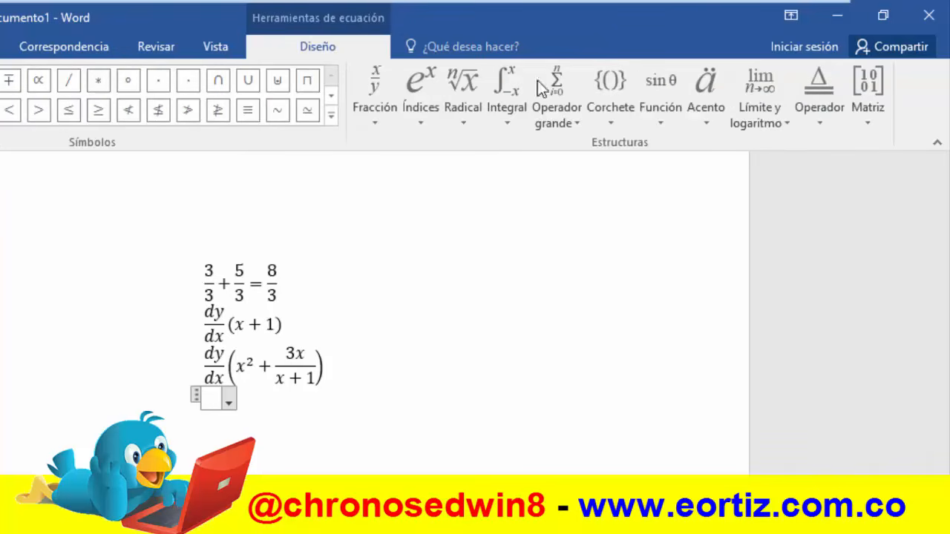
left_click(613, 122)
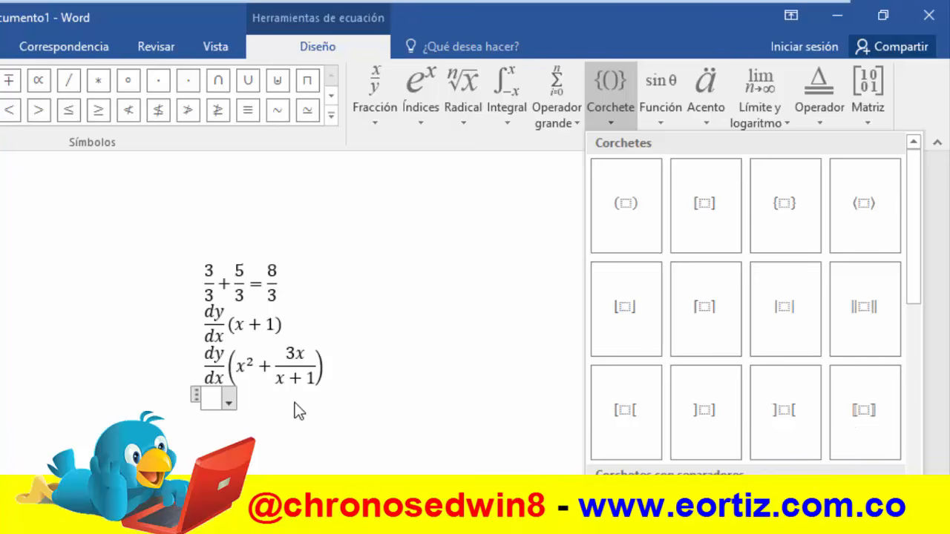
left_click(635, 230)
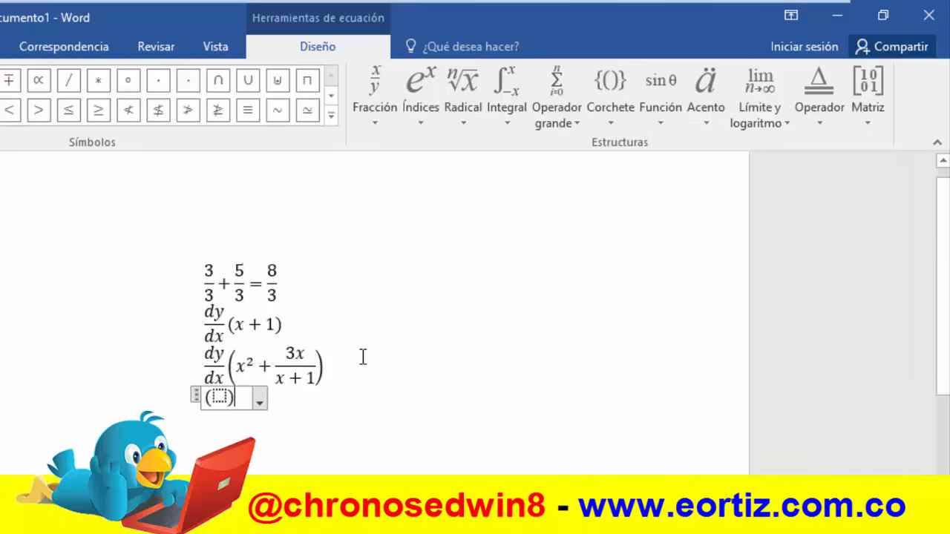
Insert a superscript structure inside the parentheses and place a stacked fraction in its base
left_click(380, 139)
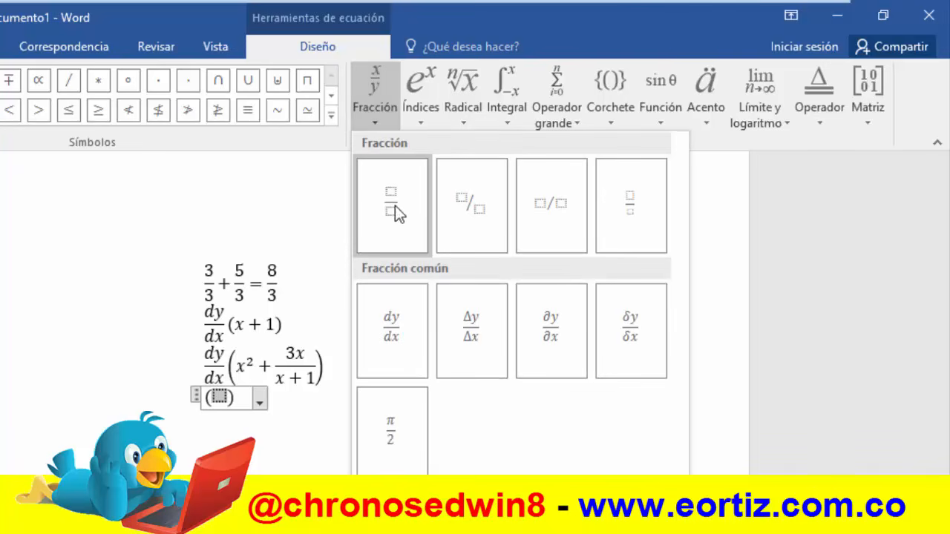
left_click(424, 119)
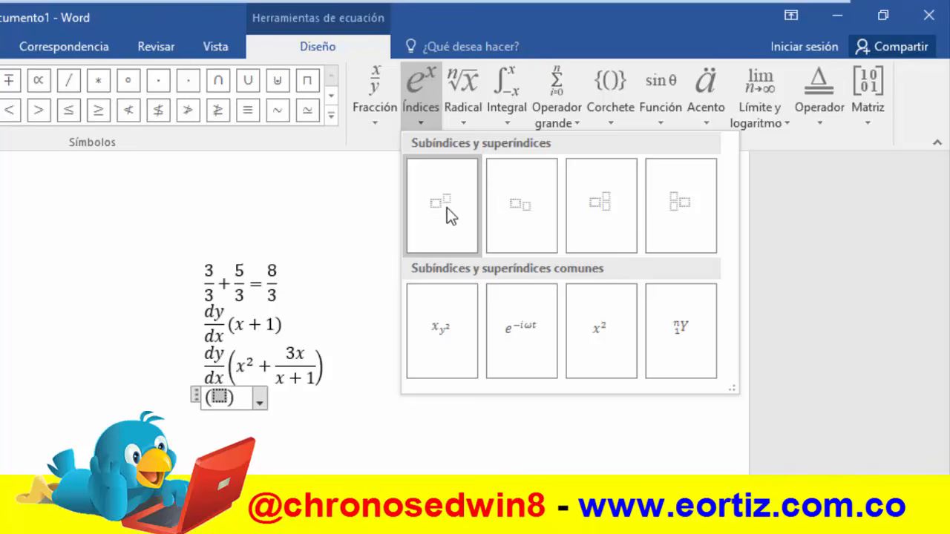
left_click(447, 207)
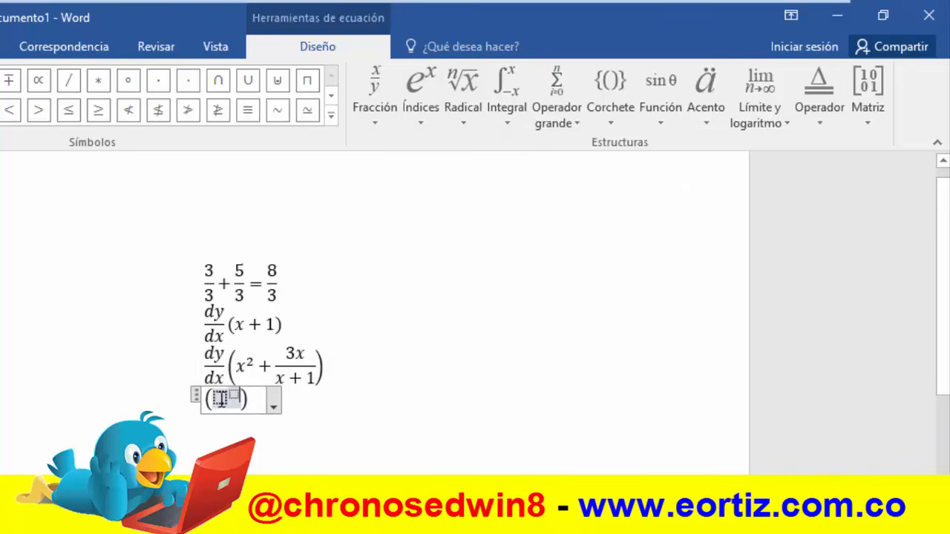
left_click(376, 122)
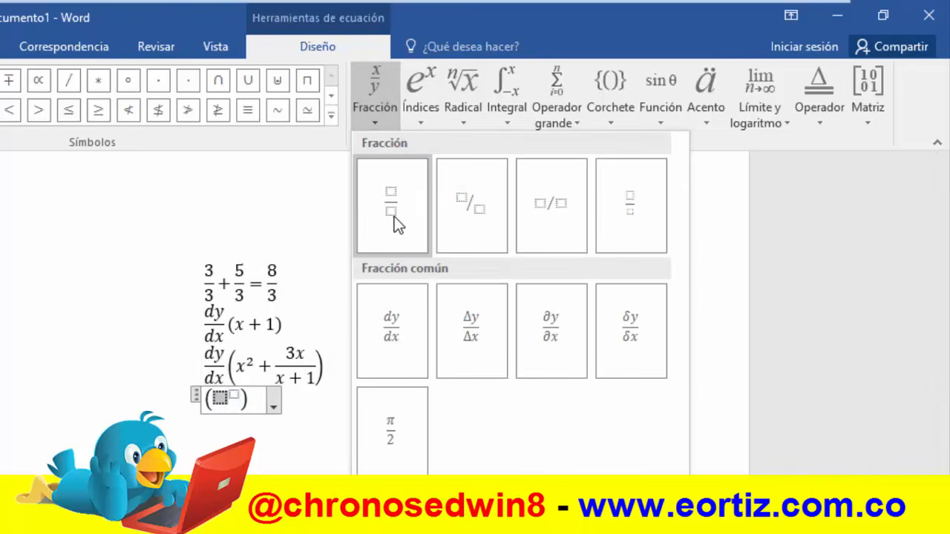
left_click(393, 205)
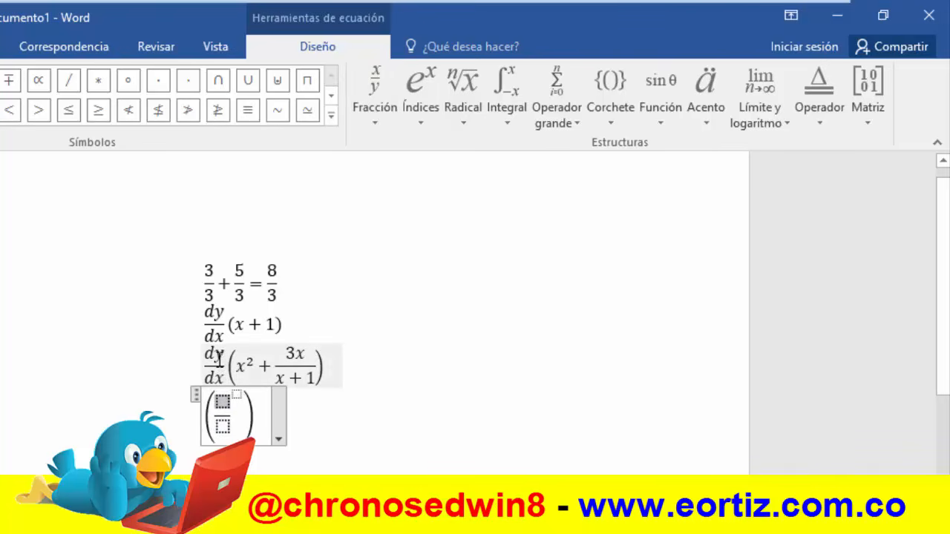
Fill the fraction's numerator with x squared using a superscript structure, and set the whole fraction's exponent to 3
left_click(374, 125)
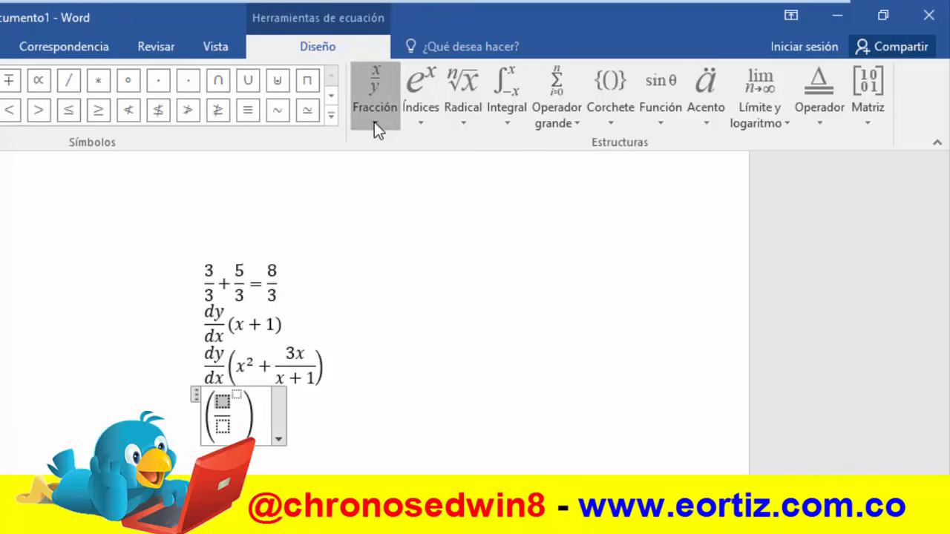
left_click(390, 216)
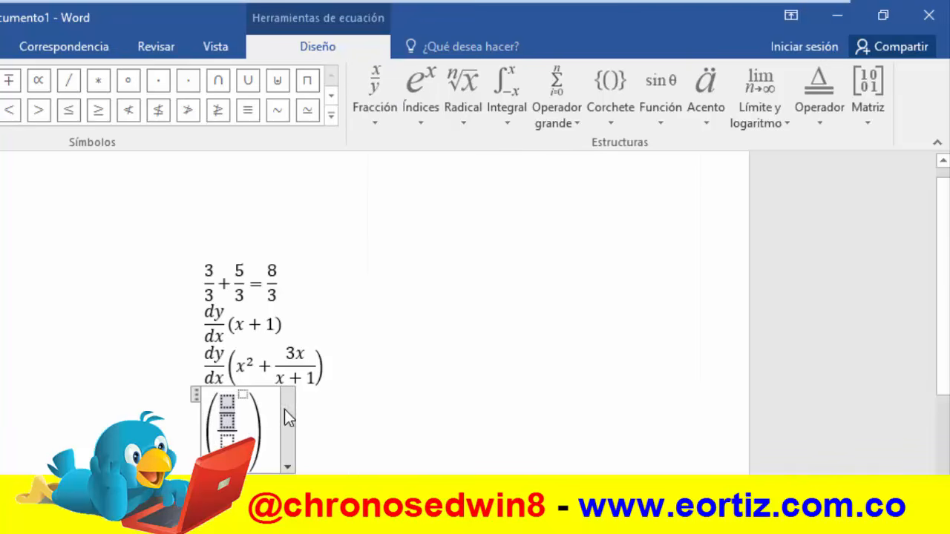
left_click(427, 119)
left_click(441, 199)
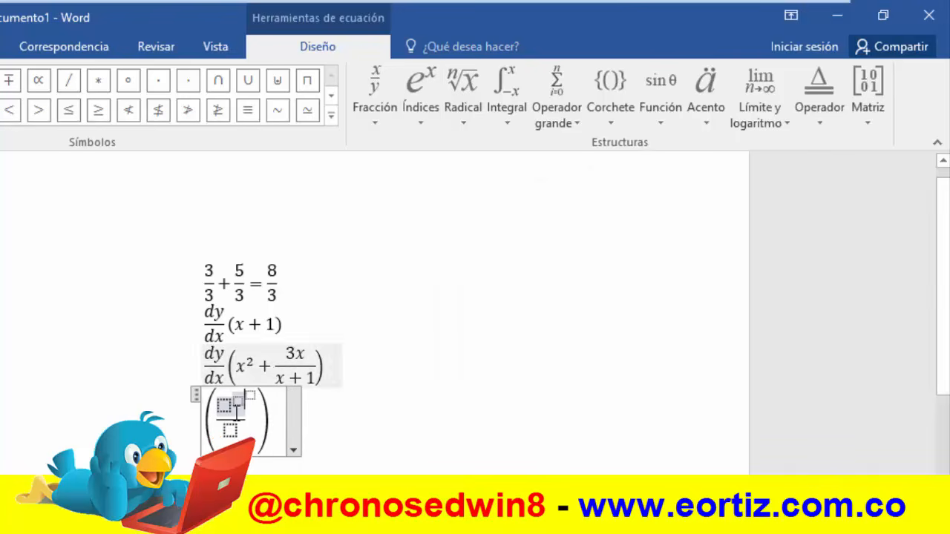
type("x")
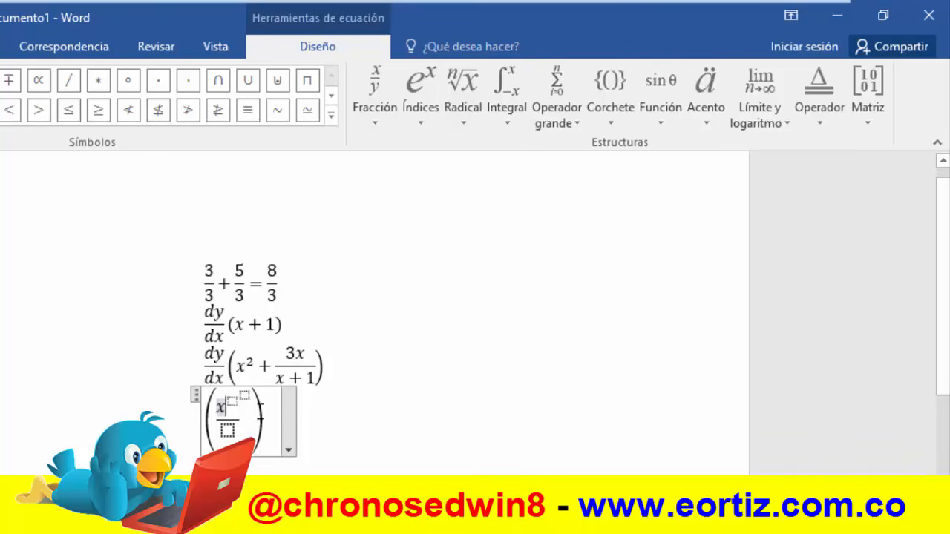
left_click(242, 402)
type("2 ^")
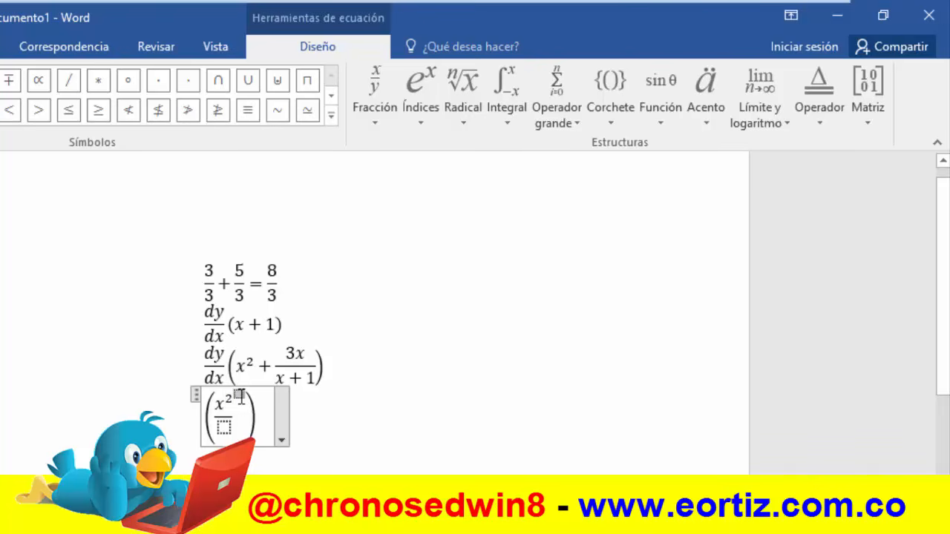
type("3/(")
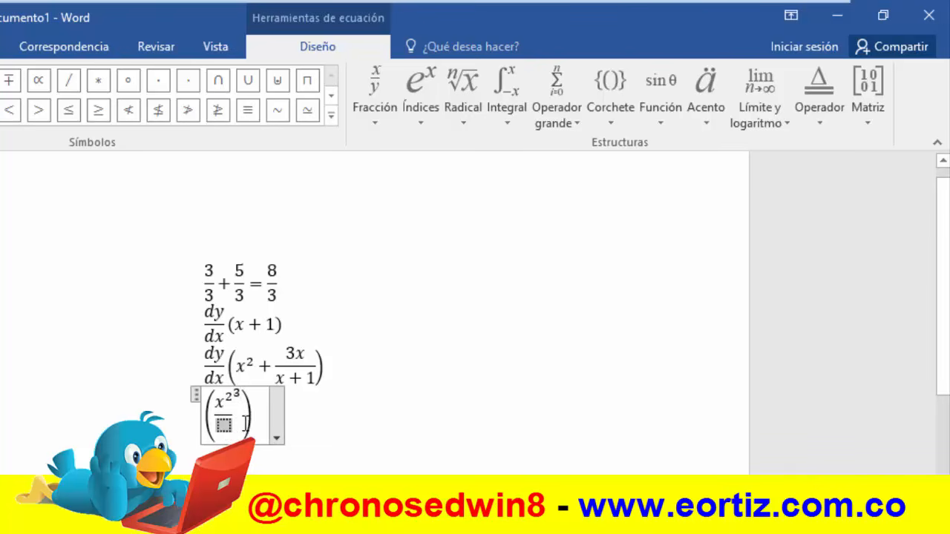
Fill the fraction's denominator with x+1 and place the insertion point after the closing parenthesis
type("x+1")
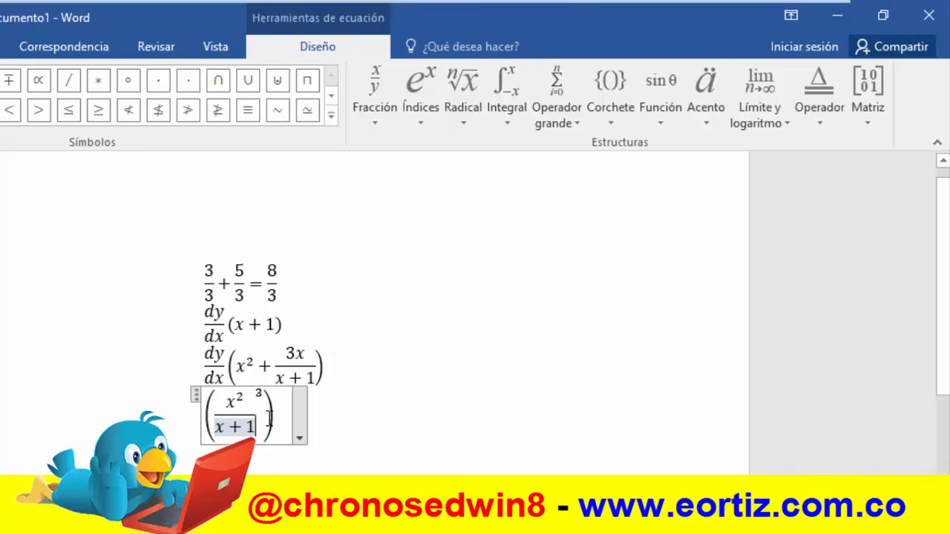
left_click(337, 428)
left_click(278, 417)
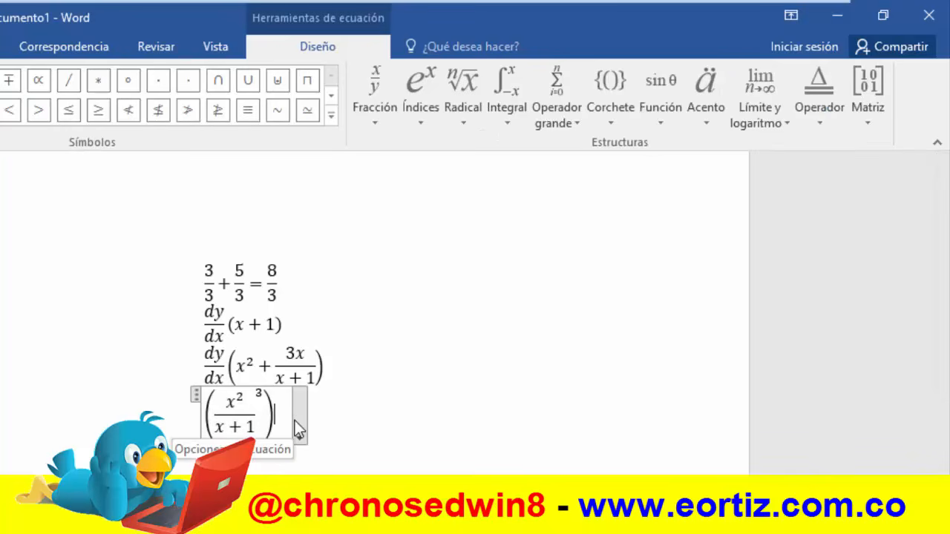
Add a plus sign after the parentheses, followed by a plain square root structure containing 2x+3
type("+")
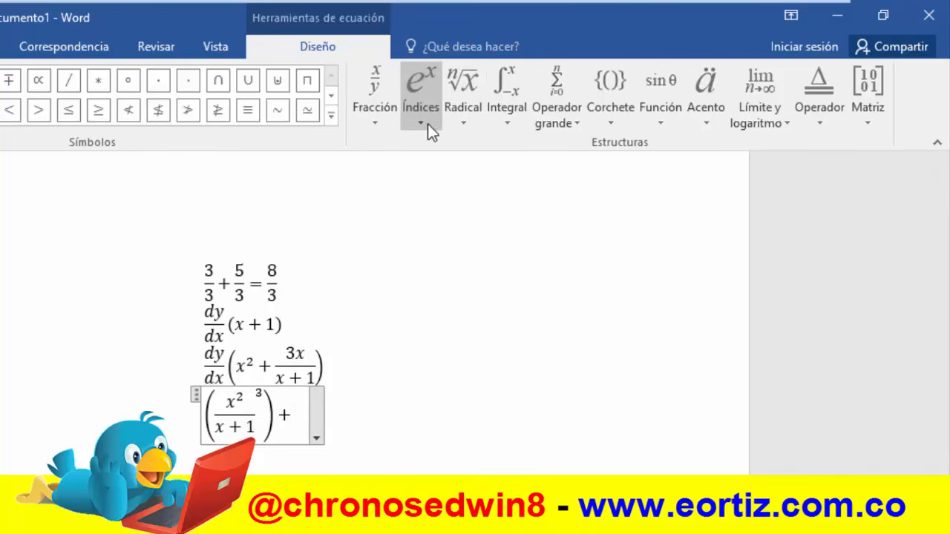
left_click(465, 125)
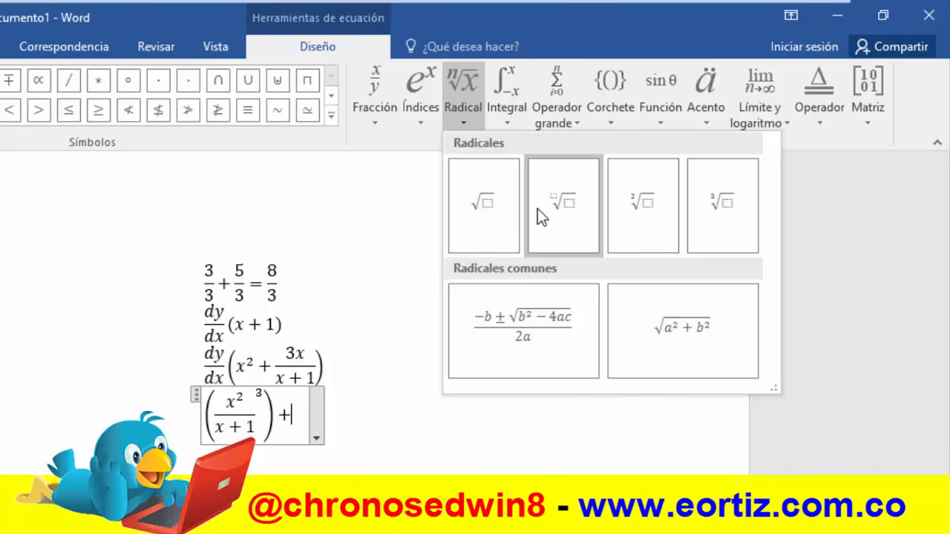
left_click(486, 215)
left_click(316, 412)
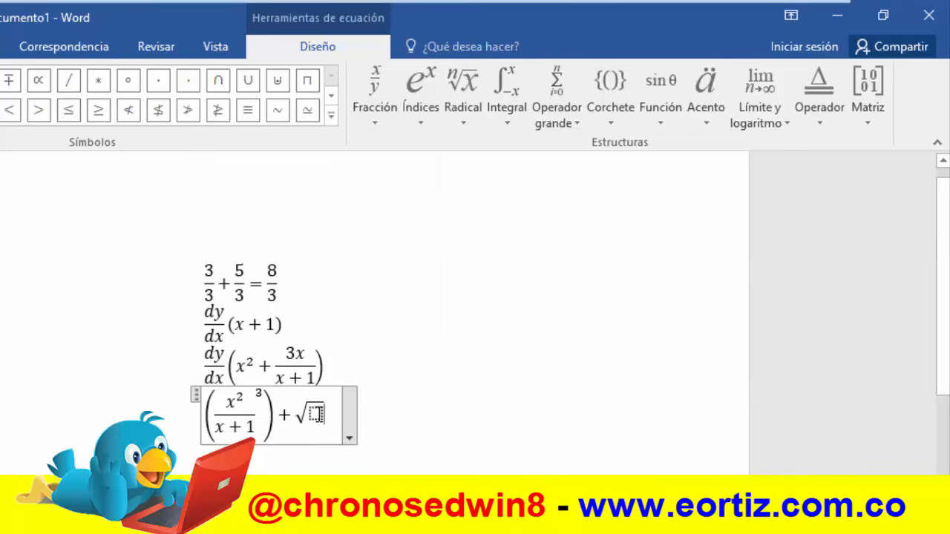
type("2x+3")
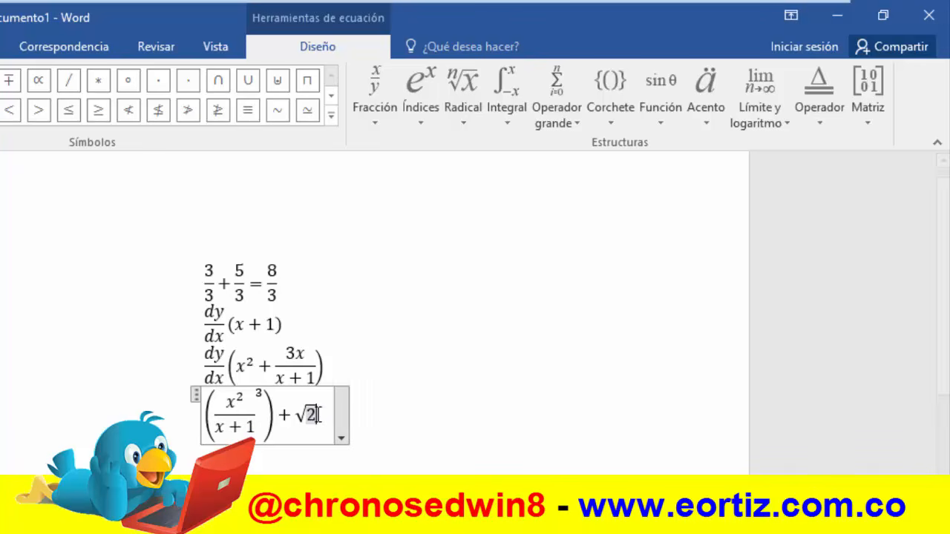
key("Right")
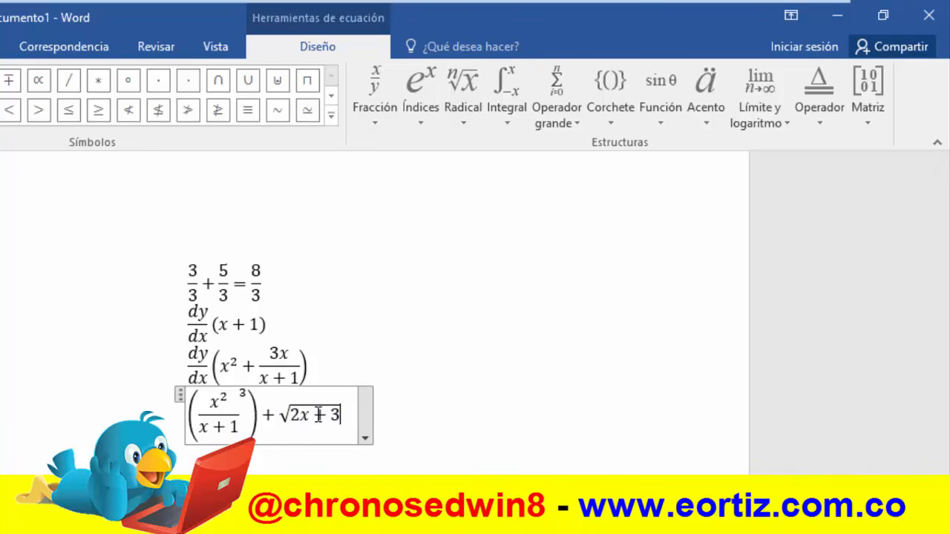
Subtract a radical with an index from the expression, using x-1 as the radicand and 5 as the index
type("-")
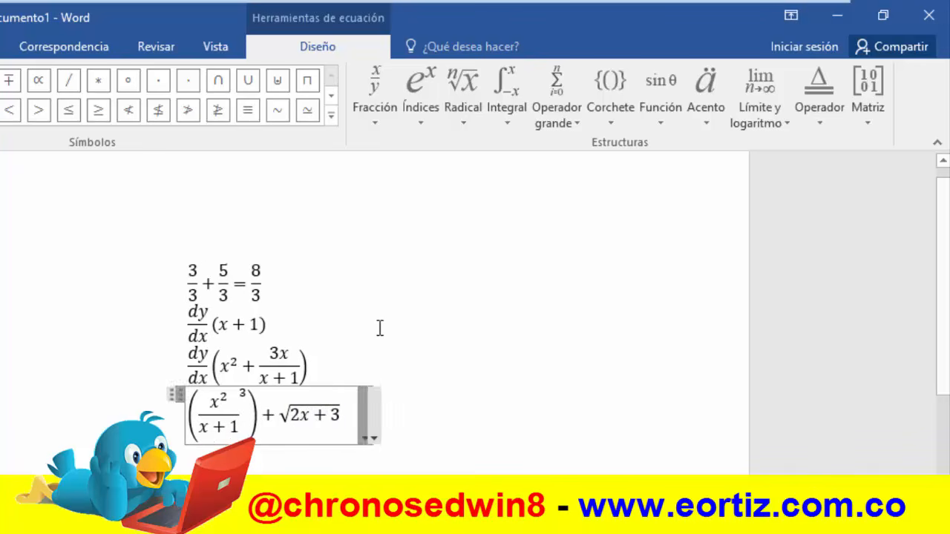
left_click(451, 117)
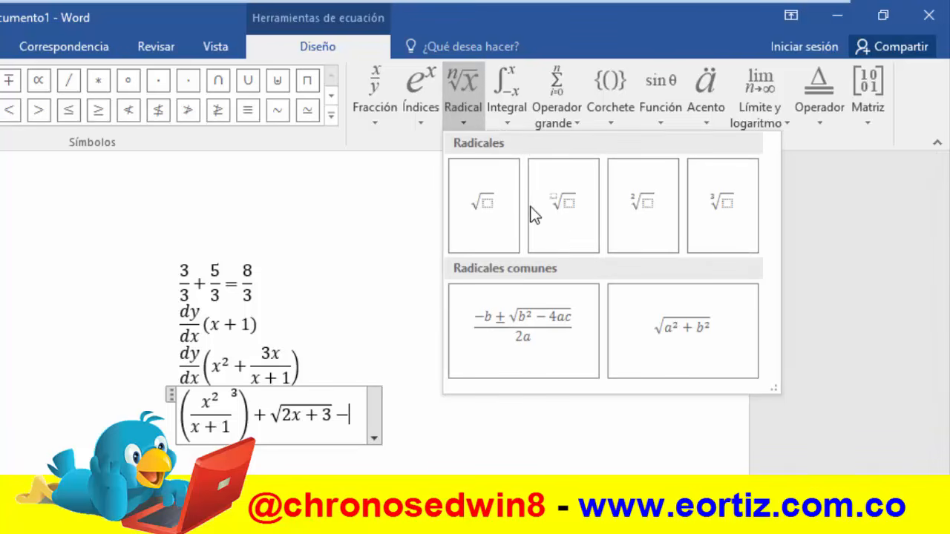
left_click(563, 205)
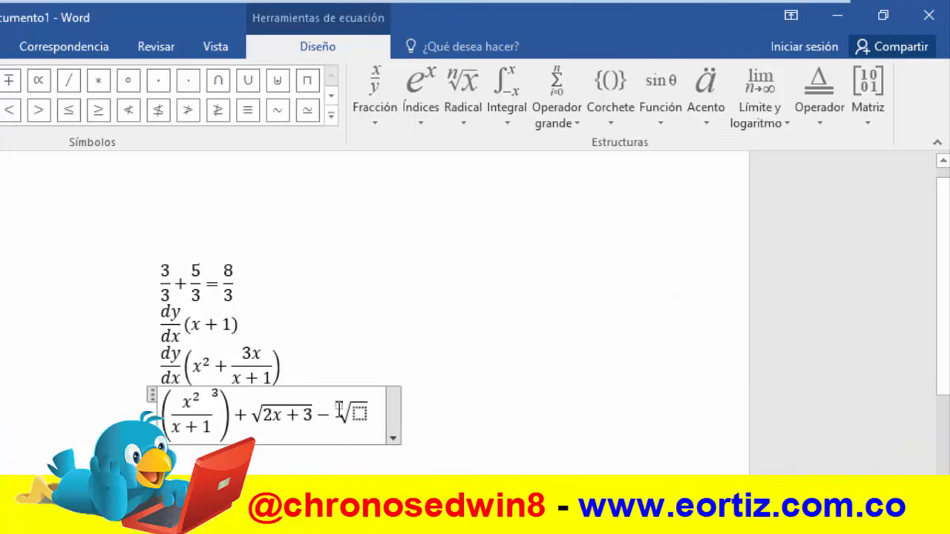
left_click(361, 415)
type("x-1")
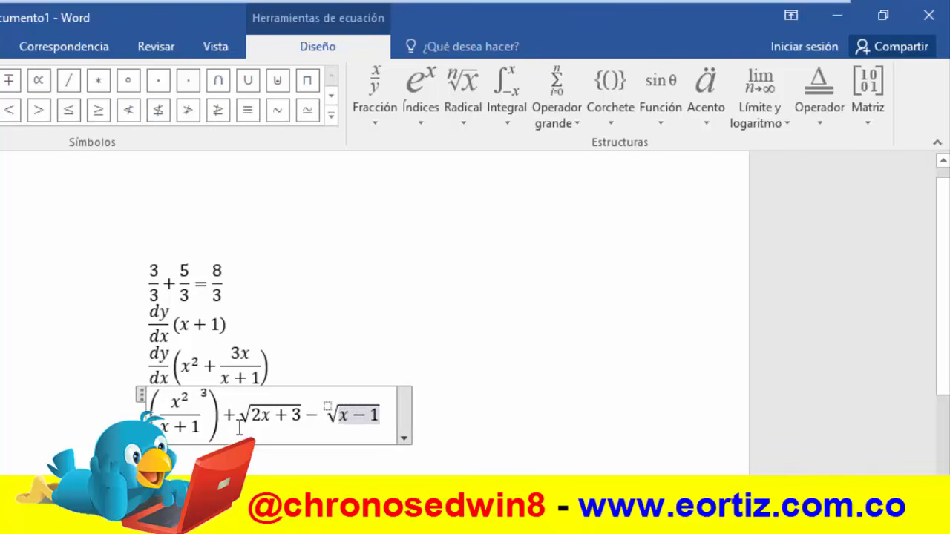
left_click(328, 407)
type("3")
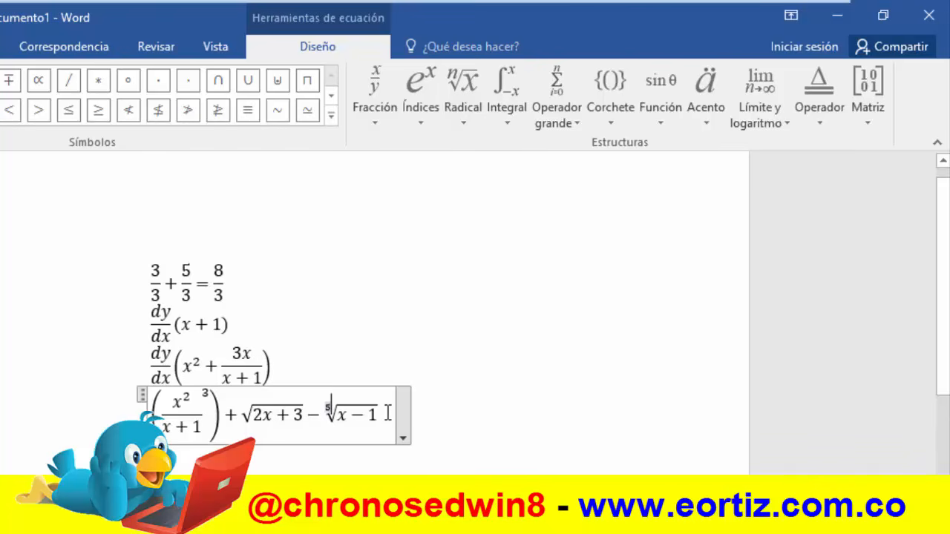
left_click(388, 414)
triple_click(391, 414)
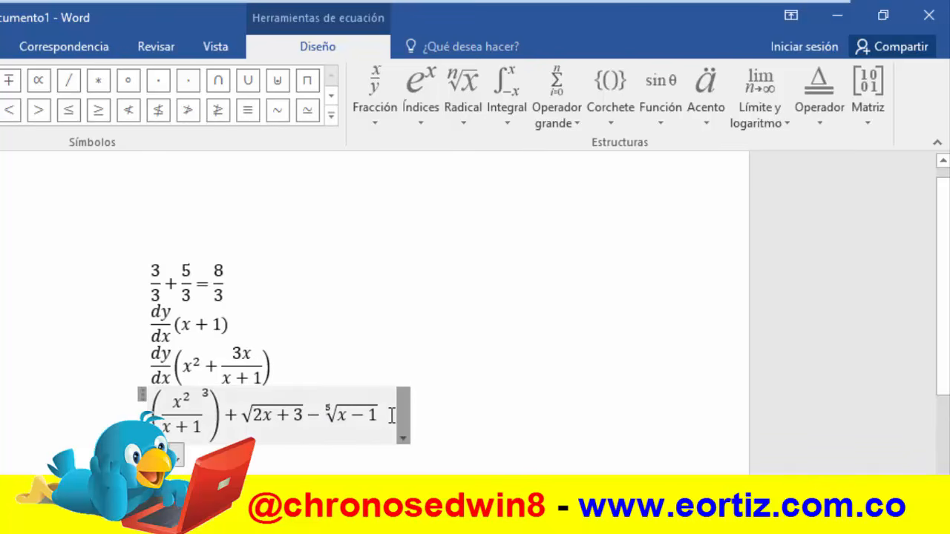
Start a new equation line below the radicals and build x₁ + x₂ in it with subscript structures
key("Return")
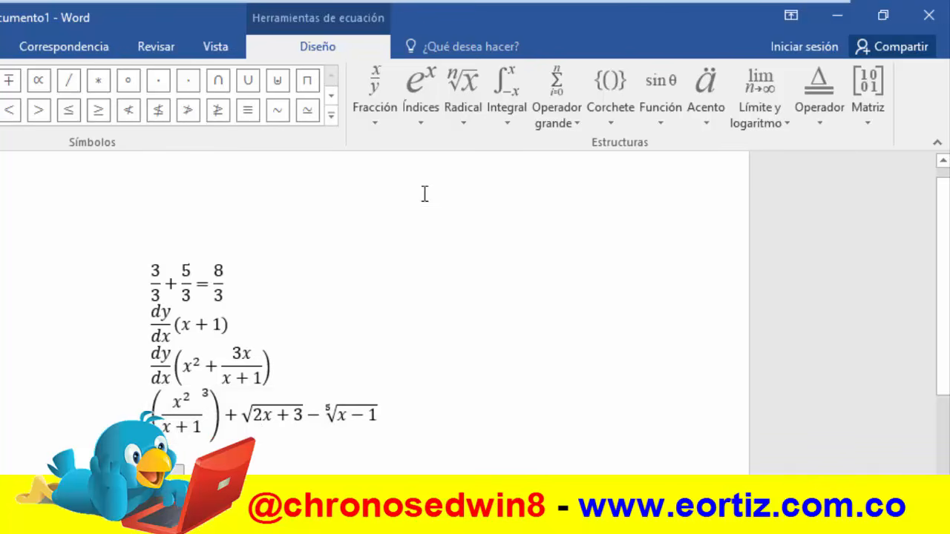
left_click(476, 123)
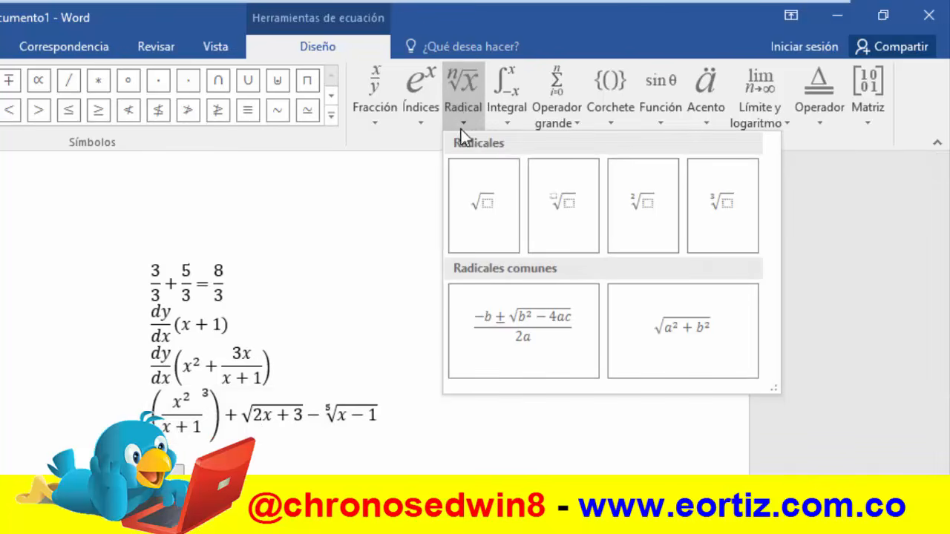
left_click(421, 126)
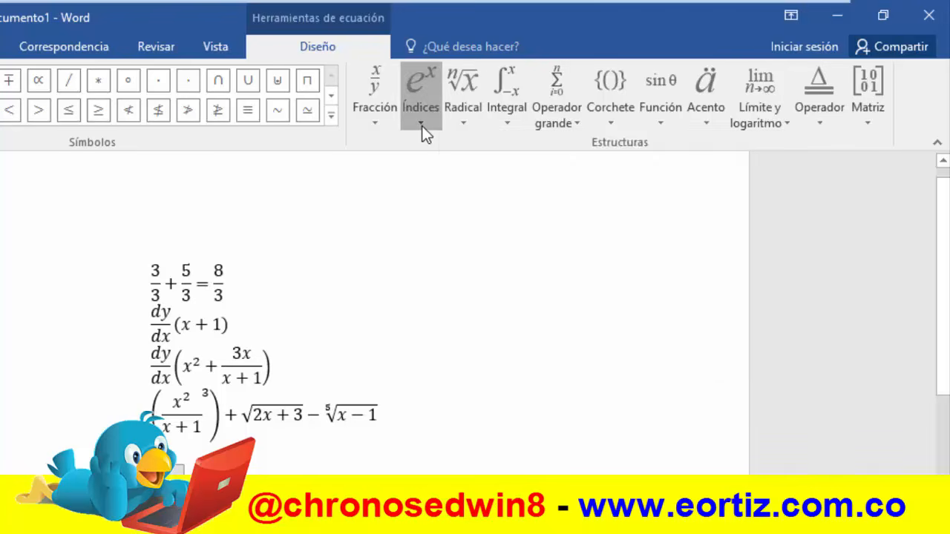
left_click(421, 126)
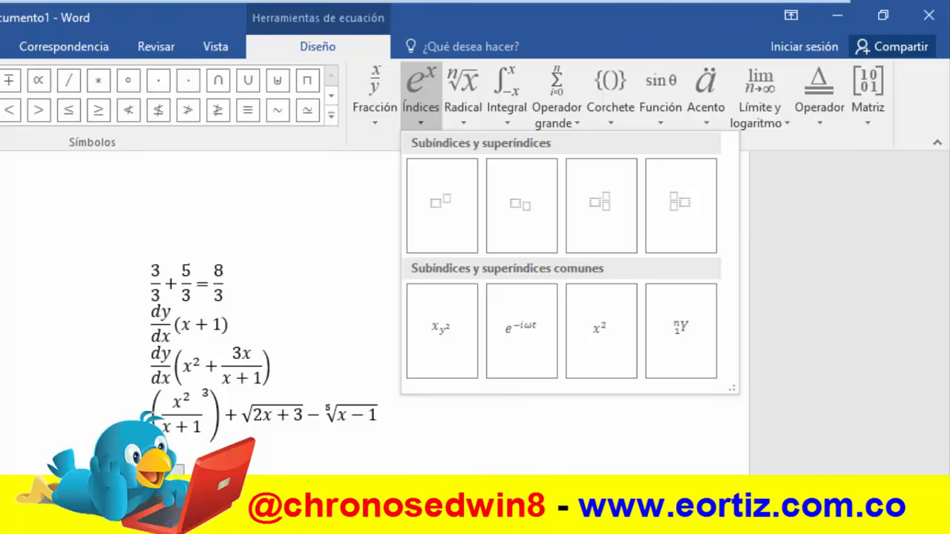
left_click(516, 214)
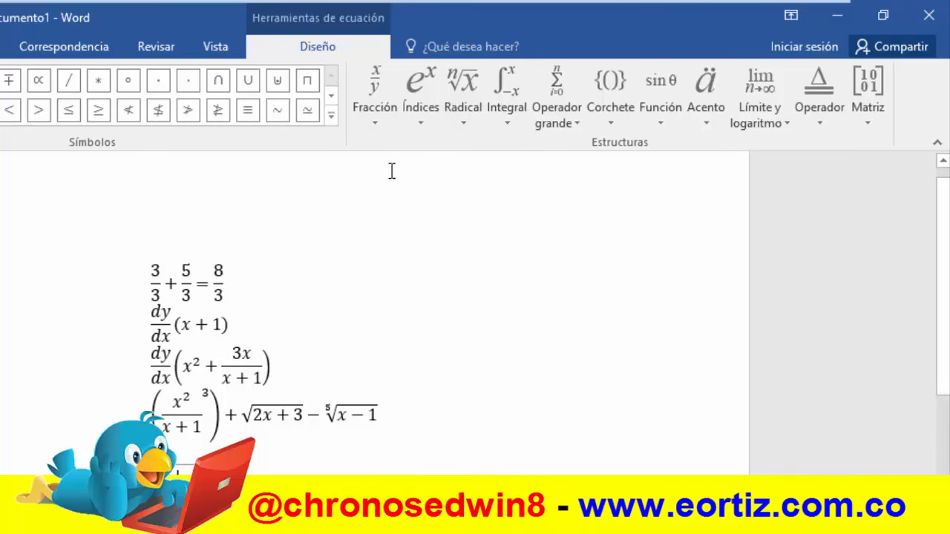
left_click(413, 122)
left_click(505, 210)
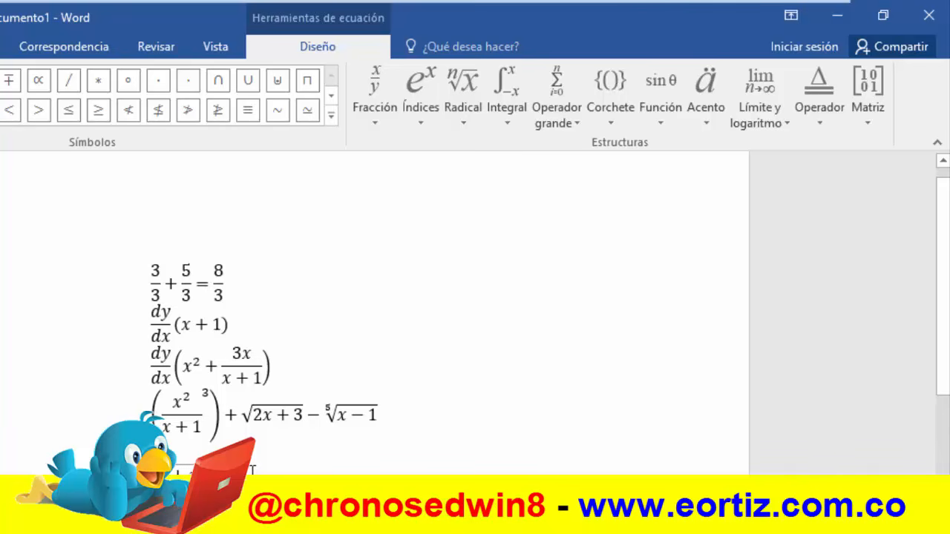
left_click(253, 470)
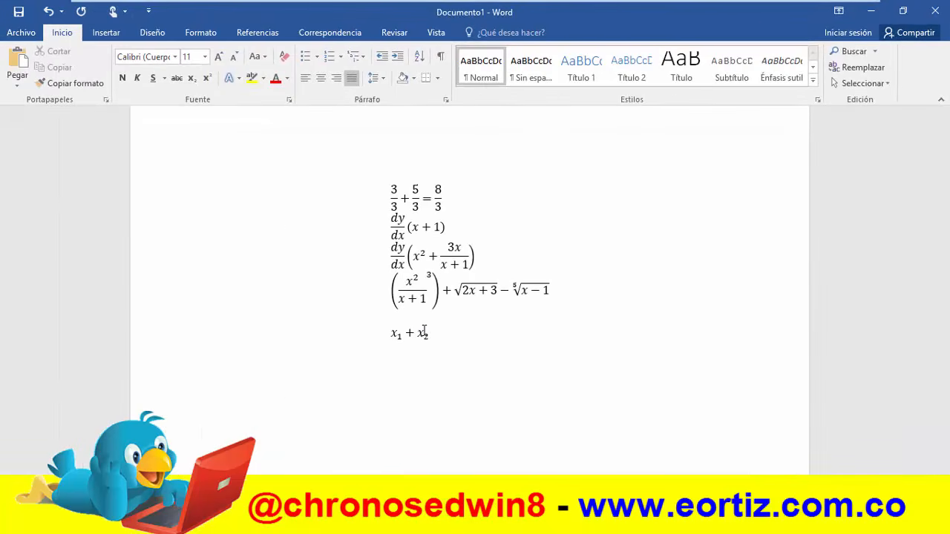
Write x₁+x₂ as ordinary left-aligned text below the equations, applying subscript font formatting to the digits 1 and 2
left_click(106, 33)
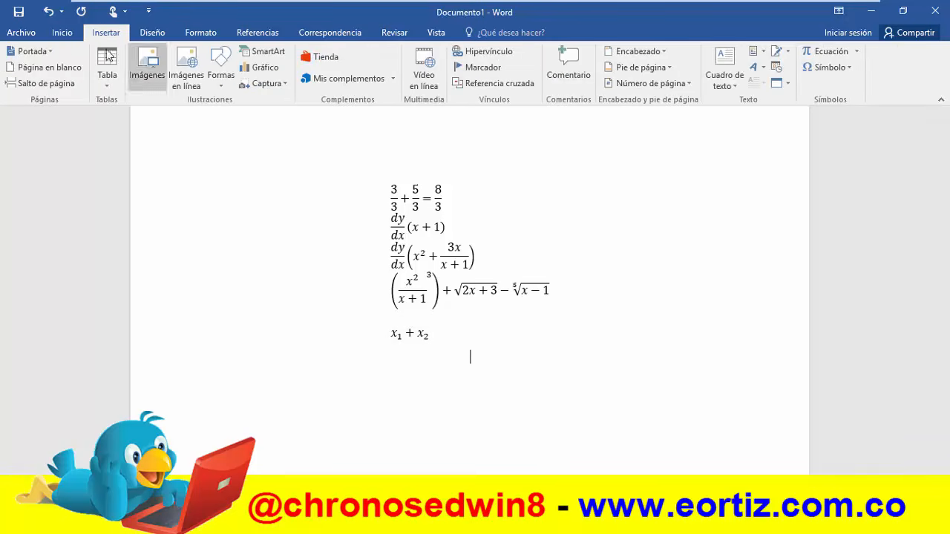
left_click(62, 33)
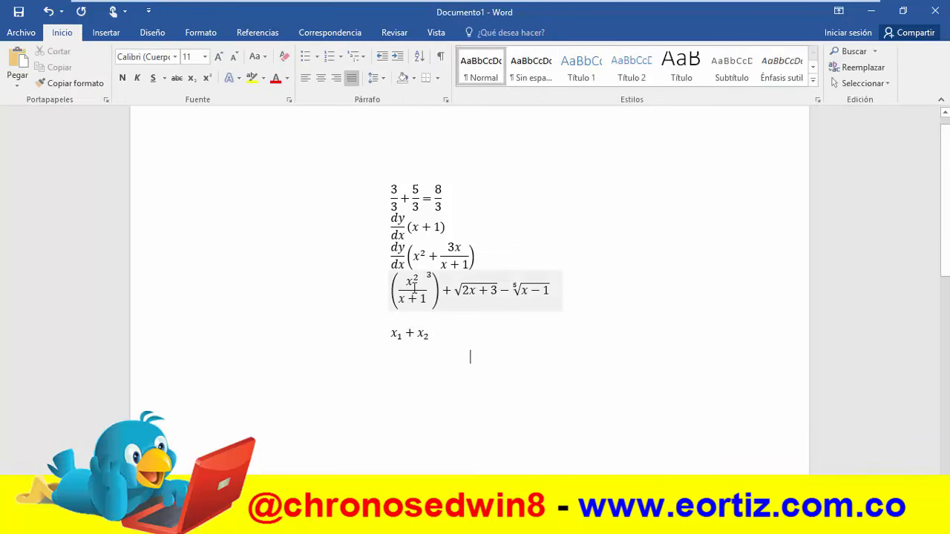
type("x1")
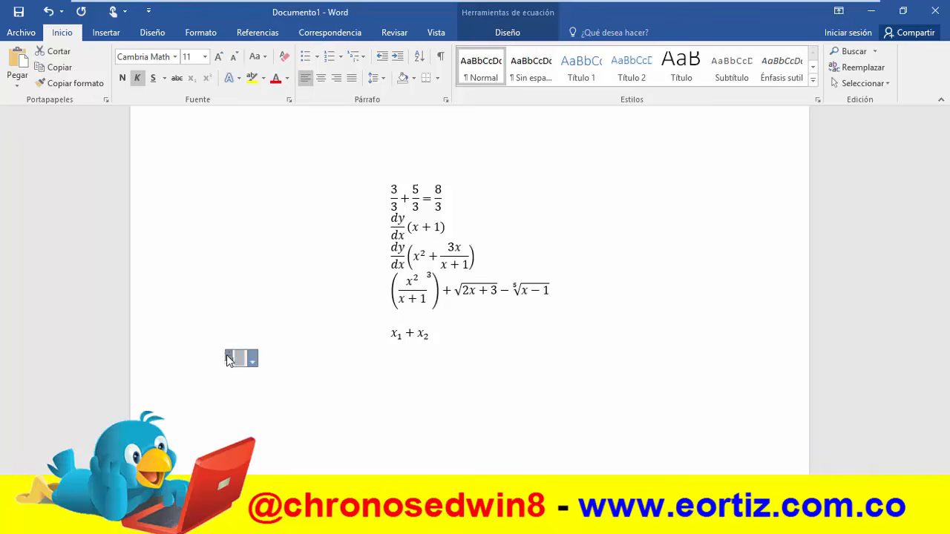
left_click(248, 356)
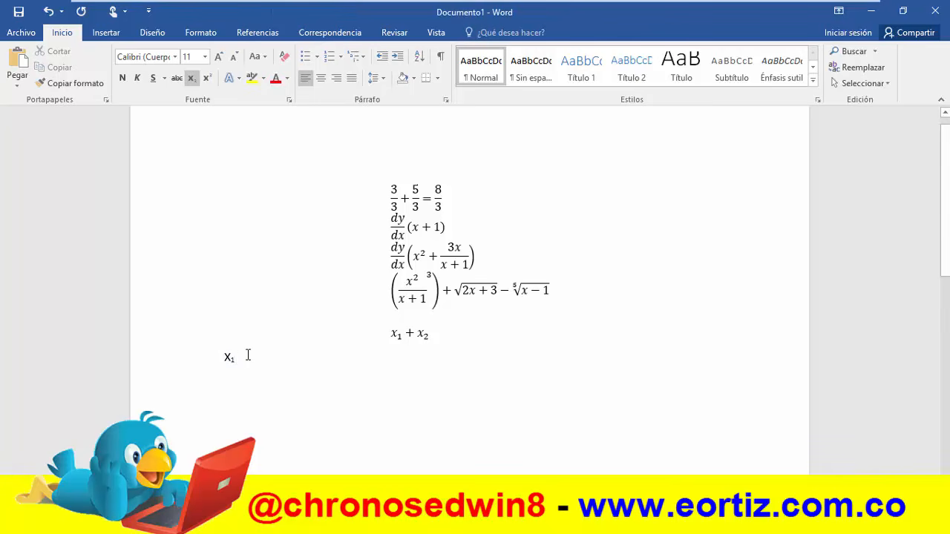
left_click(191, 78)
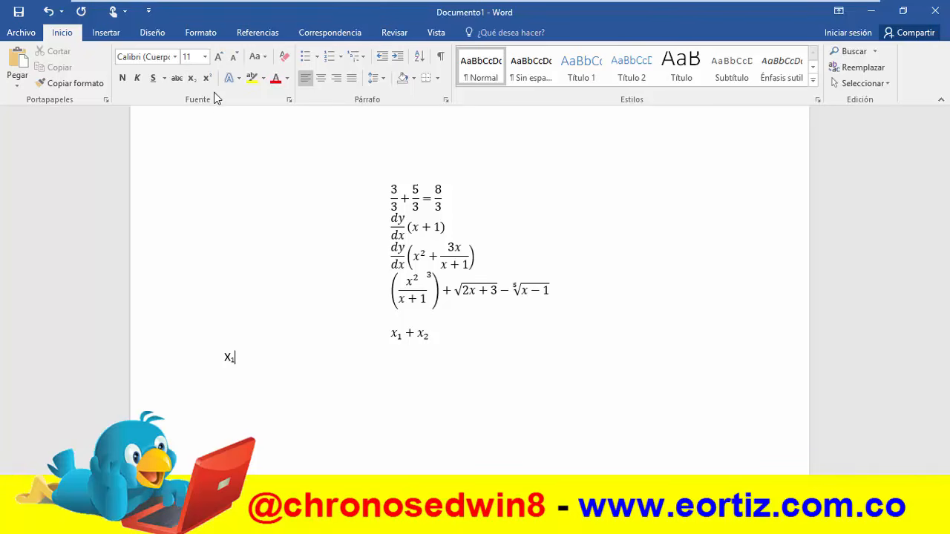
type("+")
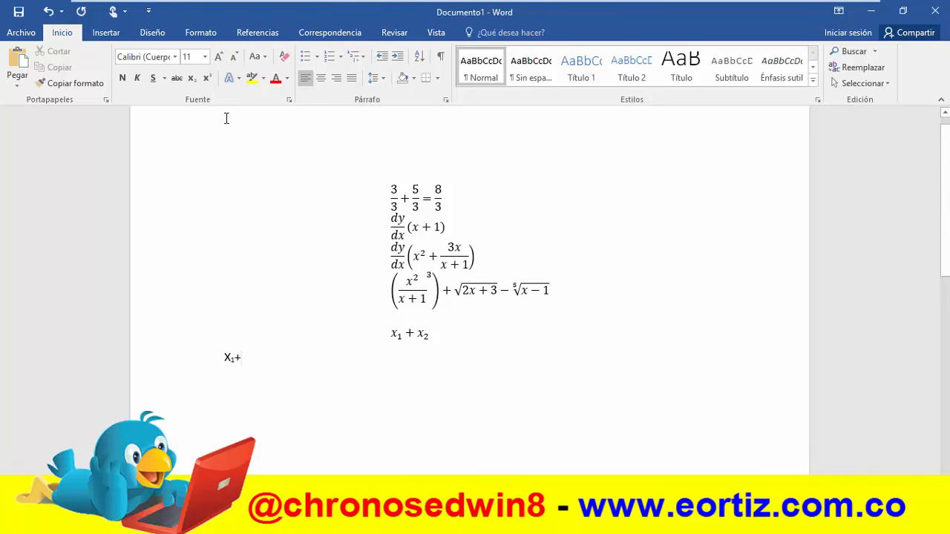
type("x")
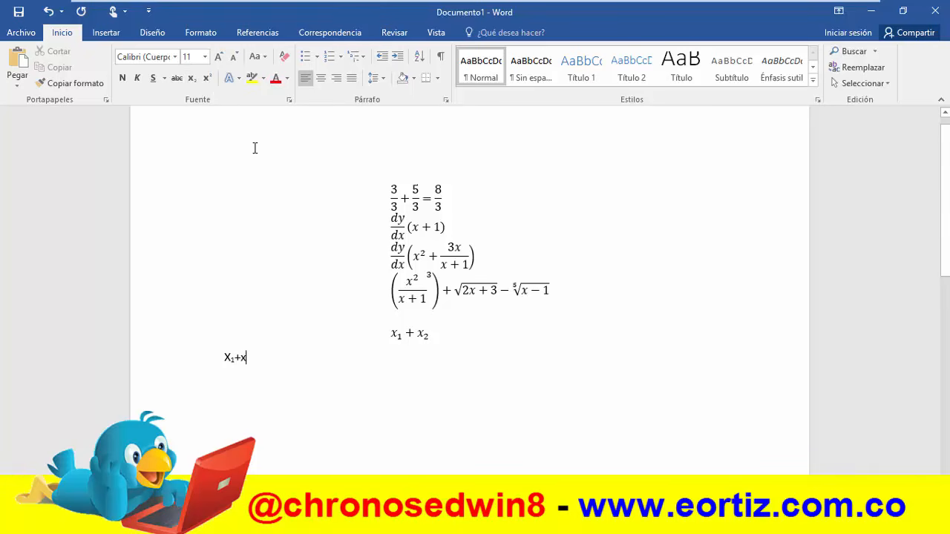
left_click(191, 79)
type("2")
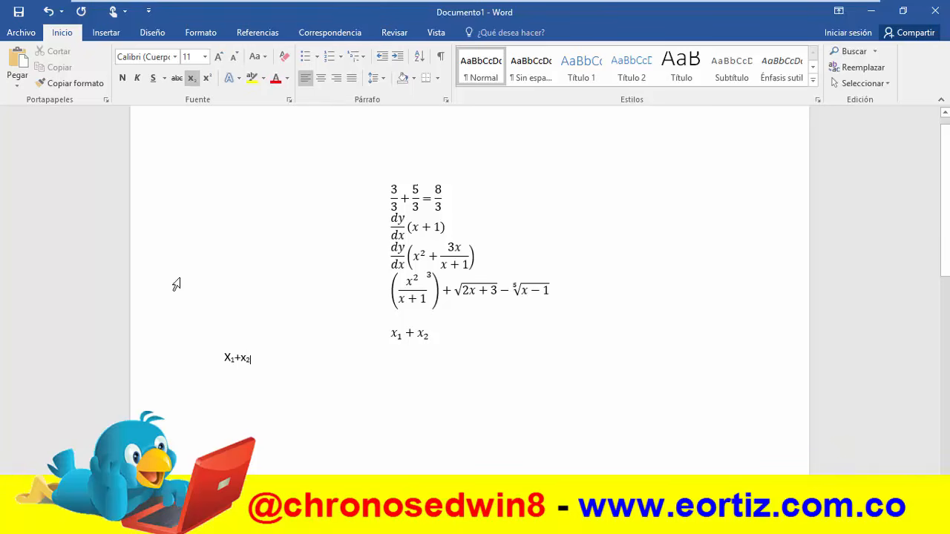
Change the first letter of the plain-text x₁+x₂ line to lowercase and set the line's font to Calibri
left_click_drag(222, 360, 257, 359)
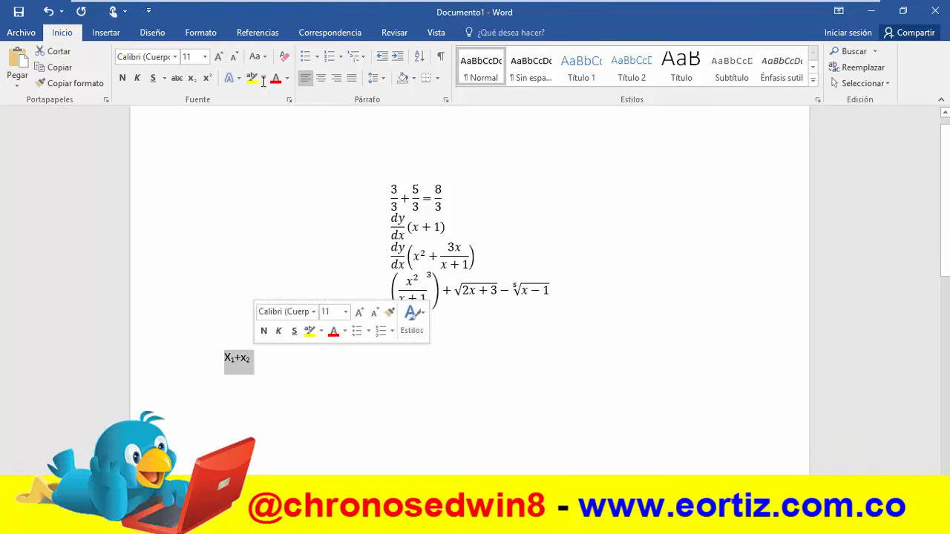
left_click(222, 354)
triple_click(275, 355)
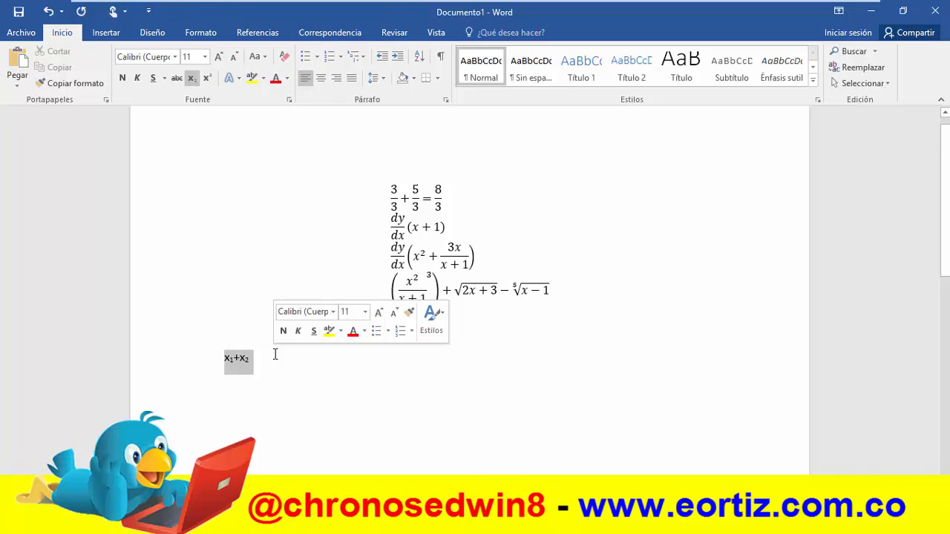
left_click(175, 58)
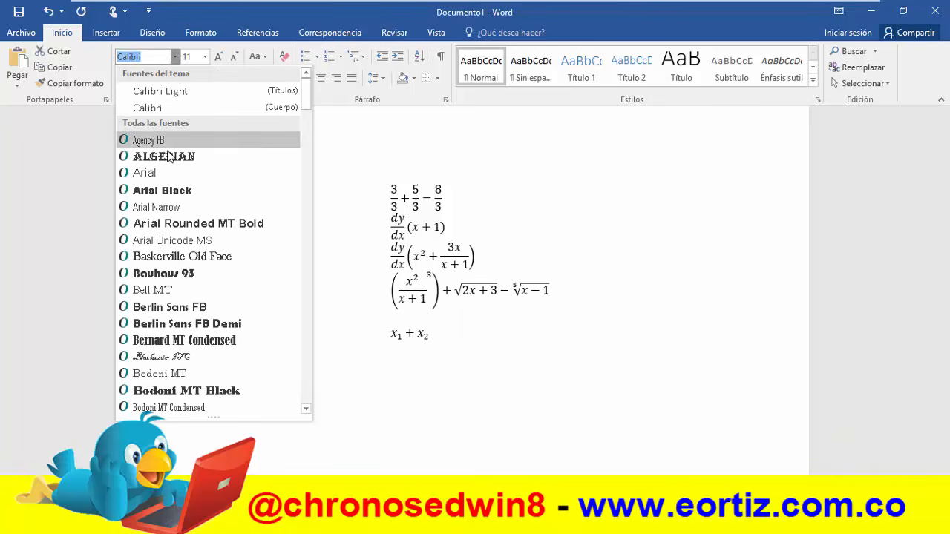
scroll(178, 289, "down", 4)
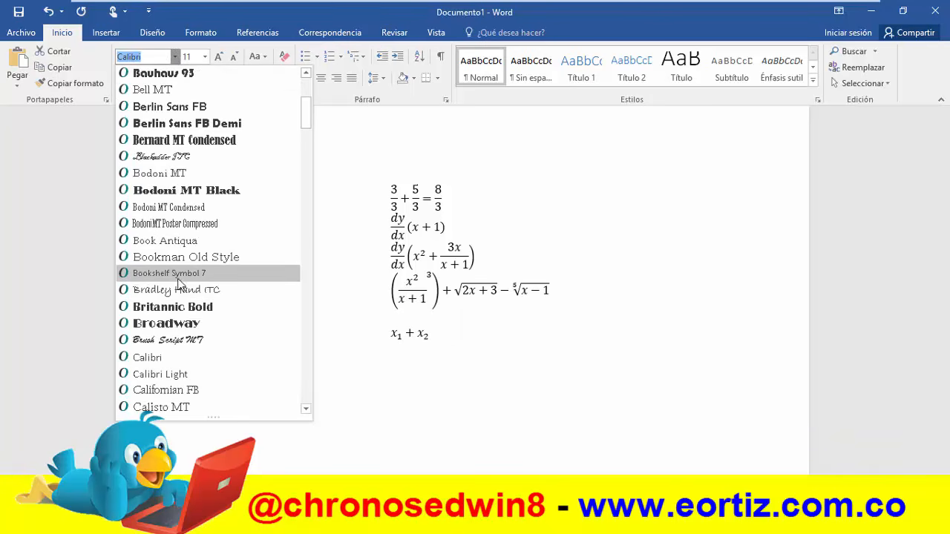
left_click(181, 358)
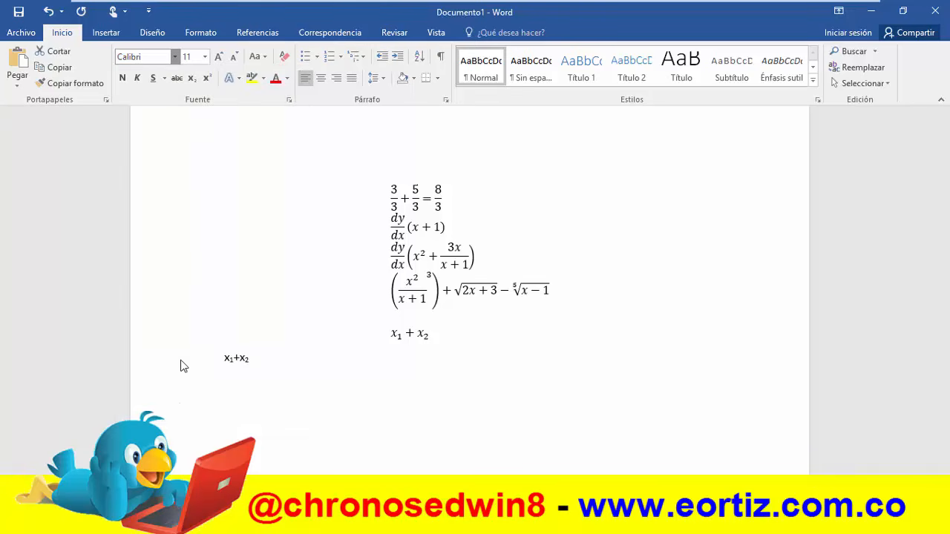
Delete the ordinary-text x₁+x₂ line below the equations
left_click(401, 360)
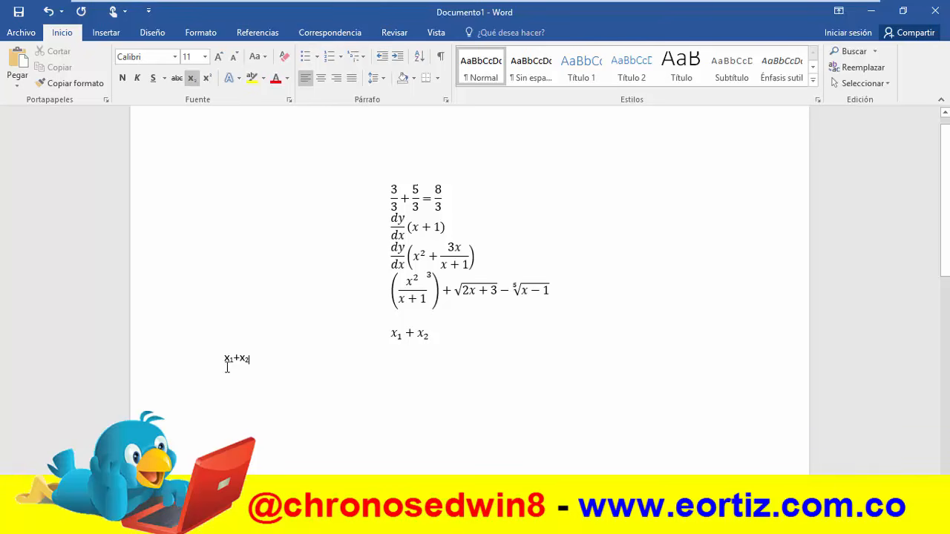
left_click_drag(218, 358, 289, 365)
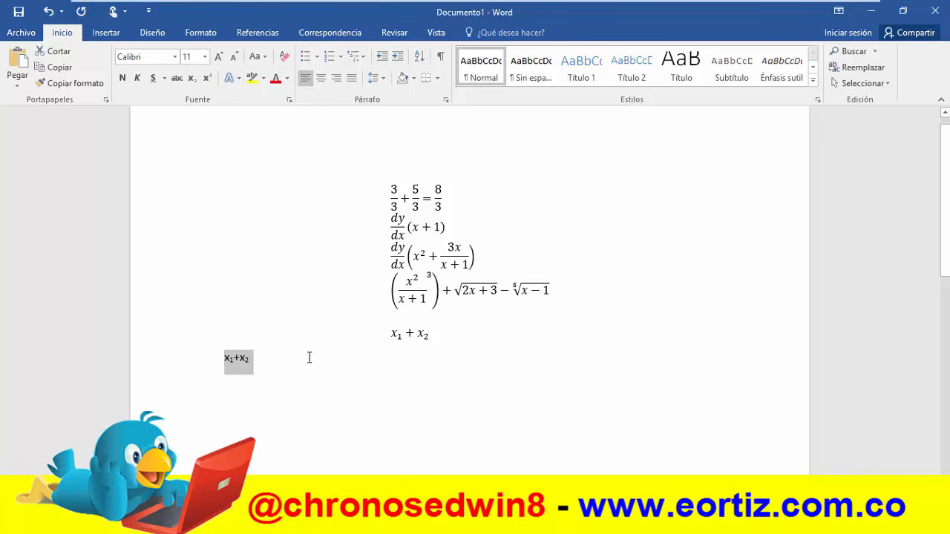
key("BackSpace")
key("BackSpace")
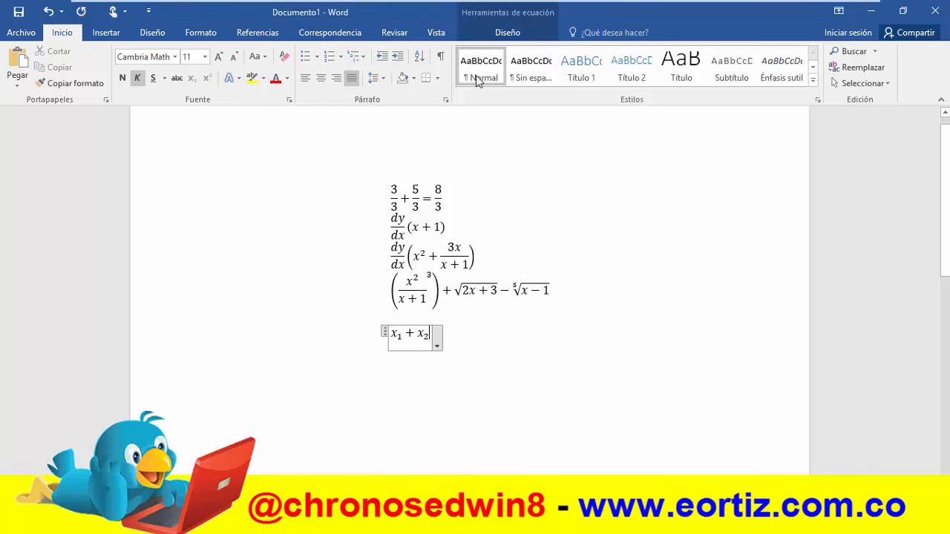
Start a new equation line below x₁ + x₂ and insert a summation with side limits, lower limit i=1 and upper limit n
left_click(491, 34)
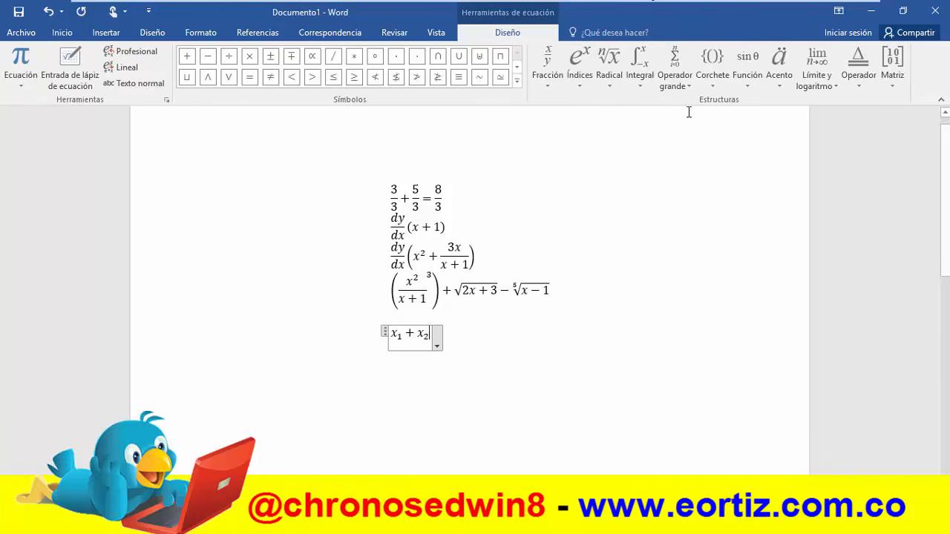
left_click(711, 88)
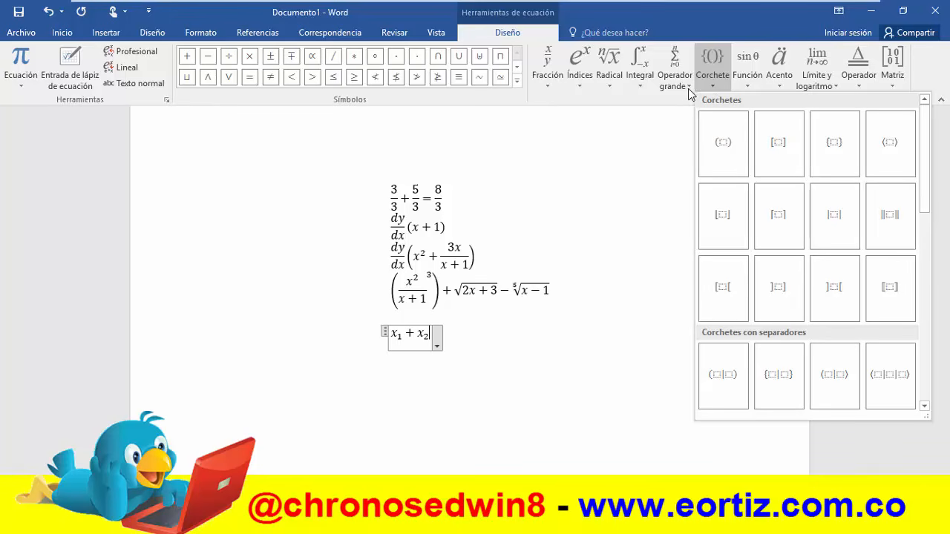
left_click(463, 326)
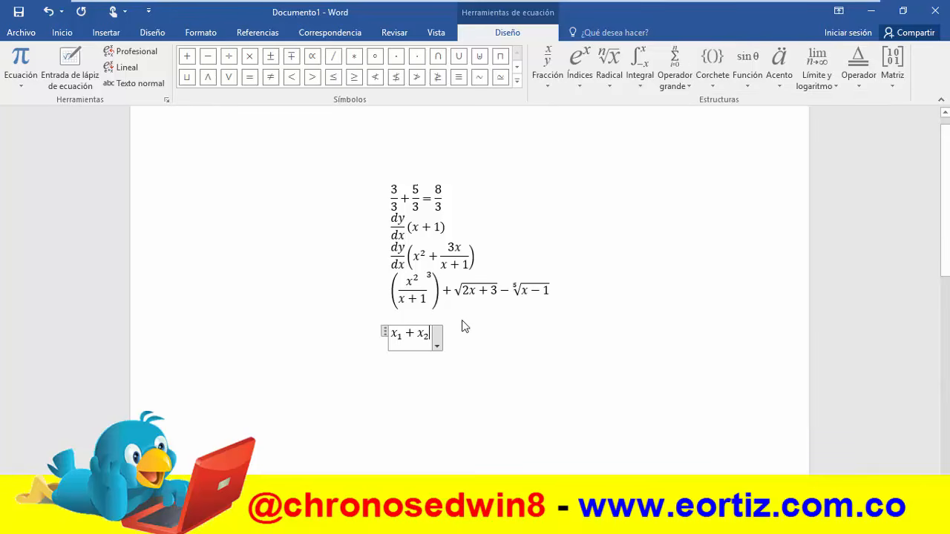
key("Return")
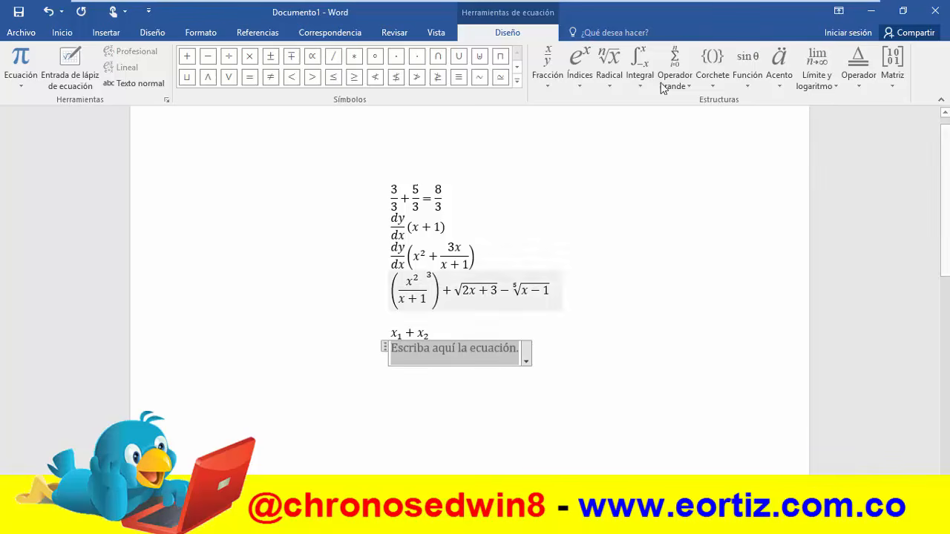
left_click(686, 93)
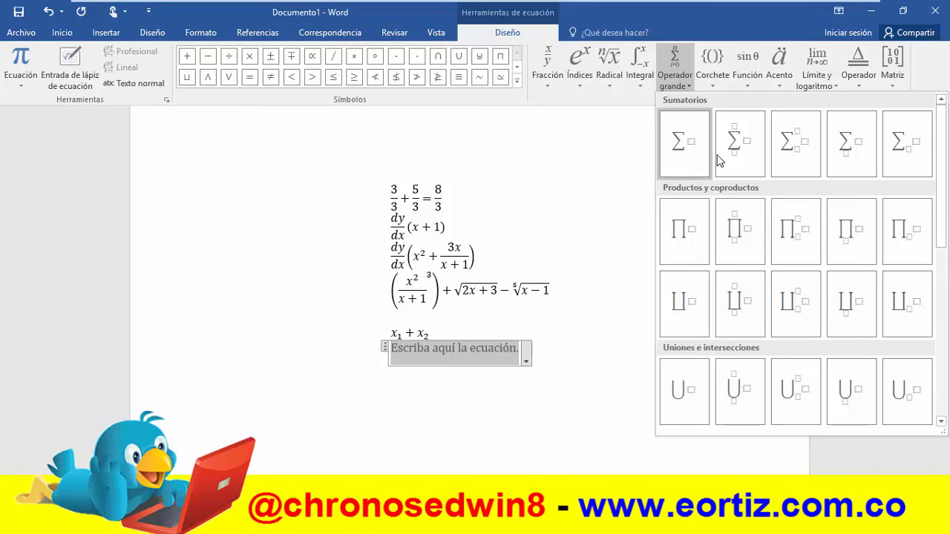
left_click(791, 152)
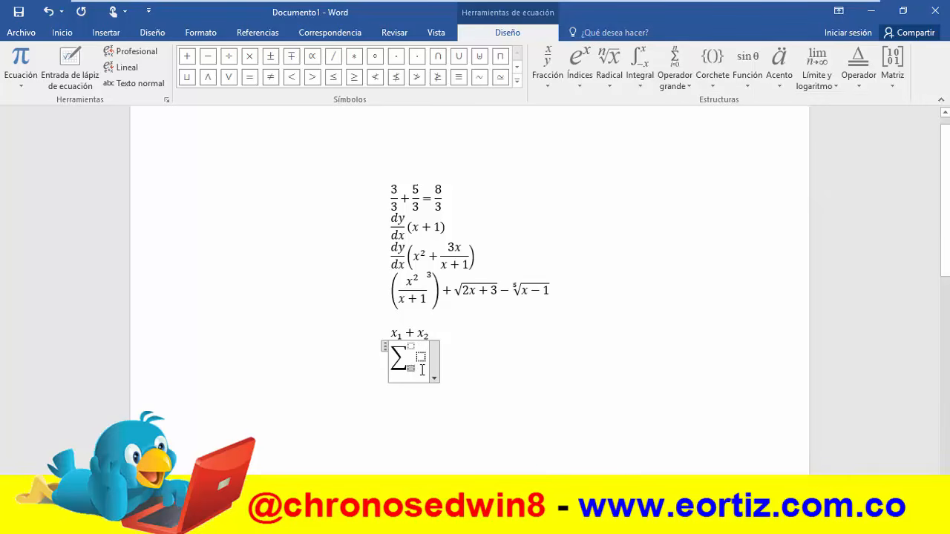
left_click(422, 370)
type("i=")
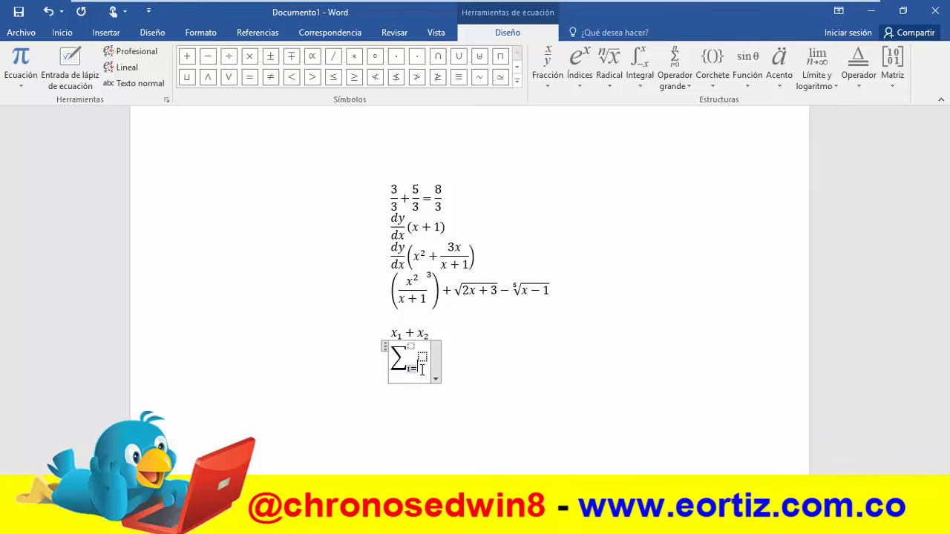
type("1")
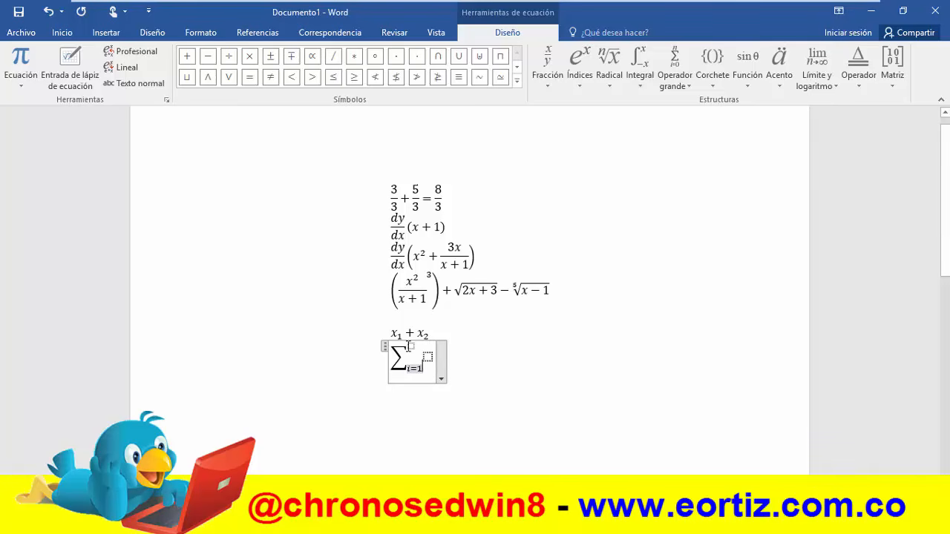
left_click(412, 346)
type("n")
Fill in the summation's operand as x² + 1, using a superscript structure for the square
left_click(427, 353)
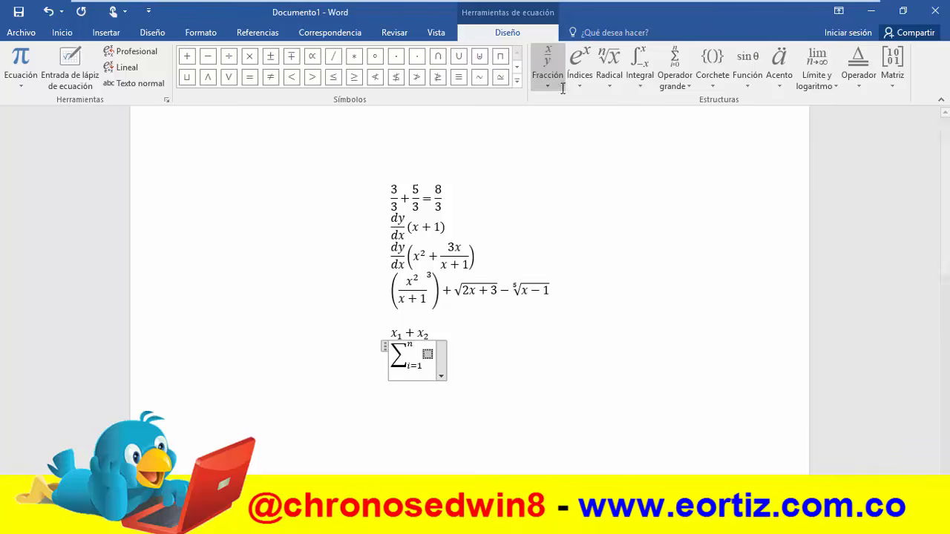
left_click(578, 65)
left_click(599, 147)
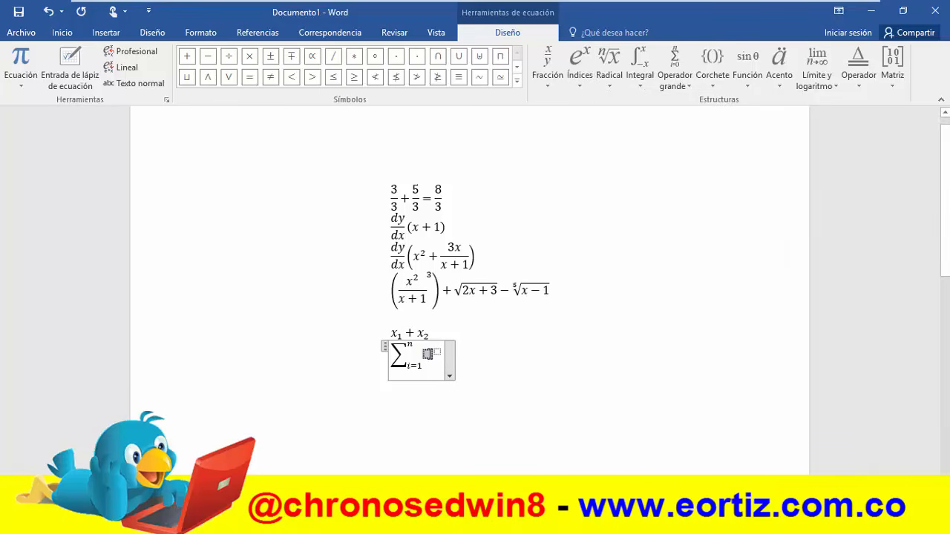
type("x")
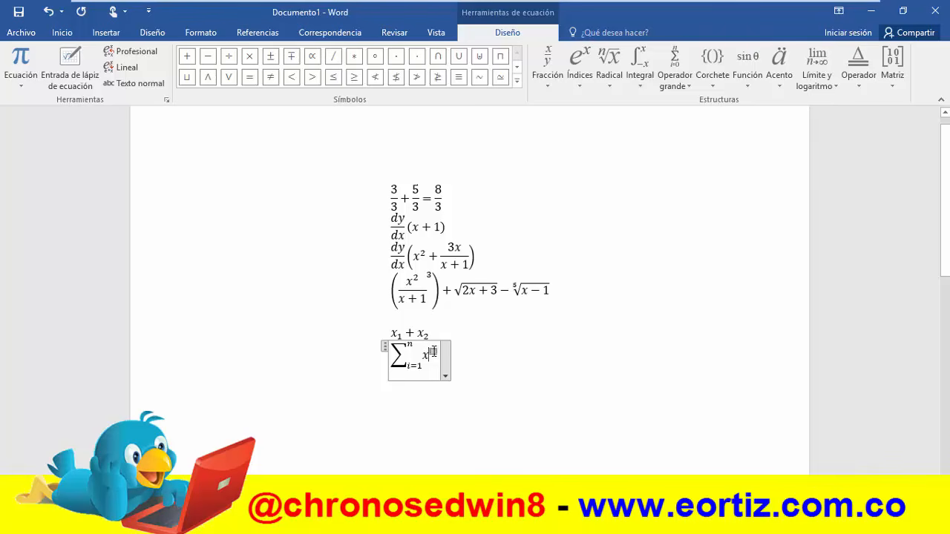
left_click(433, 351)
type("2")
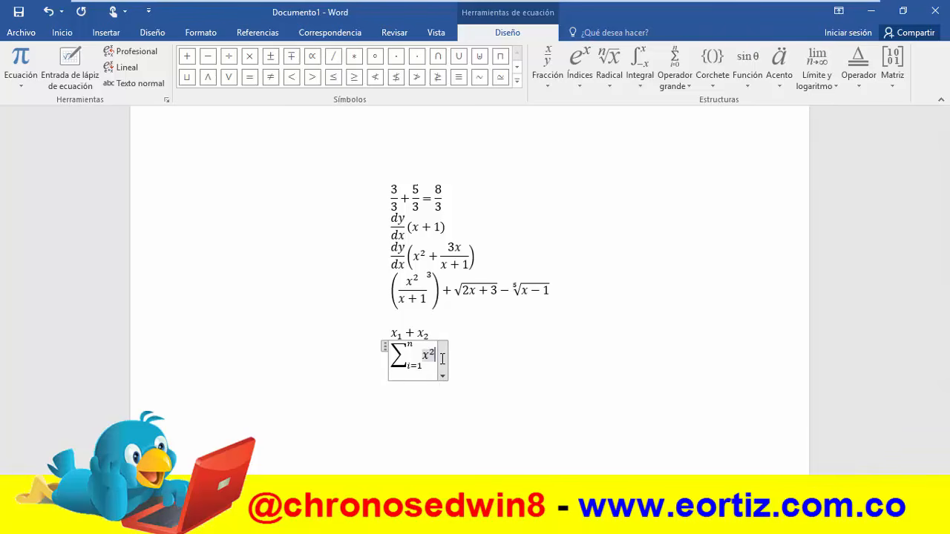
key("Right")
type("+ 1")
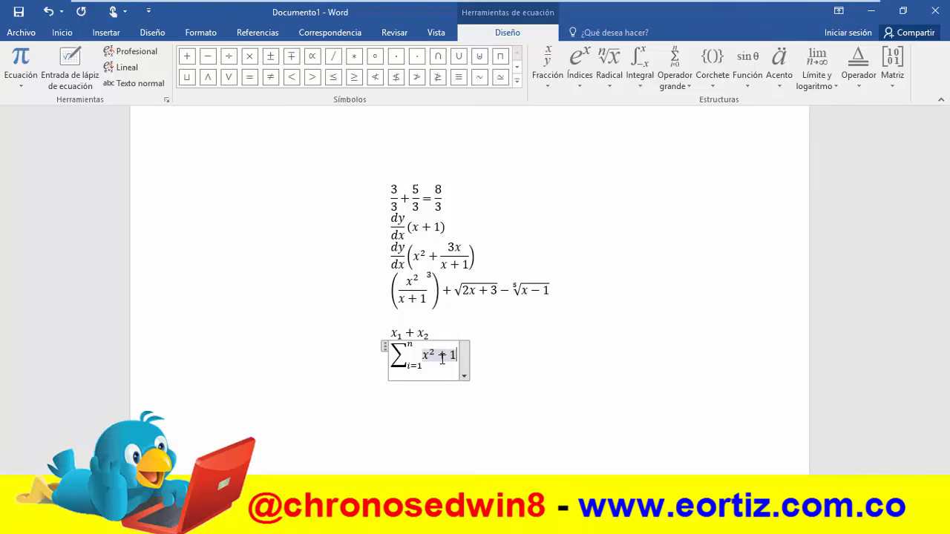
left_click(517, 423)
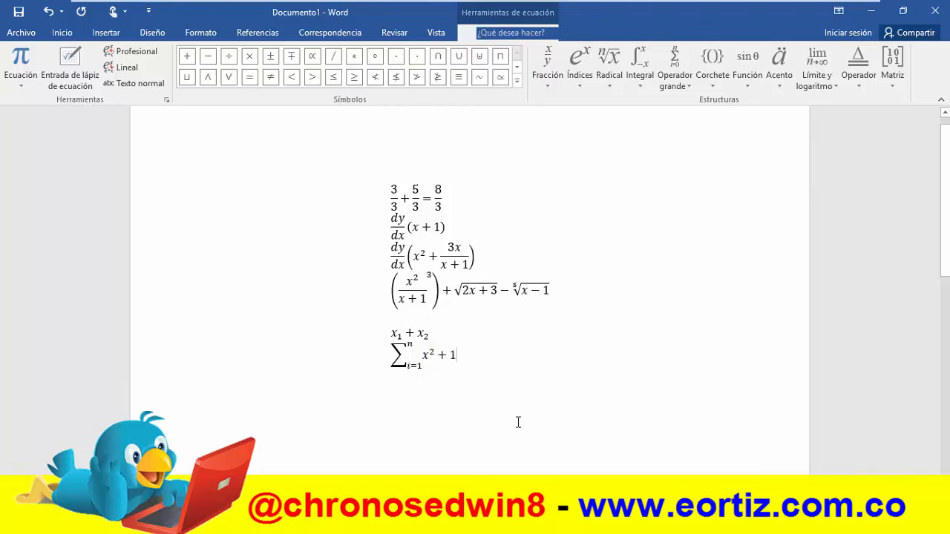
left_click(454, 357)
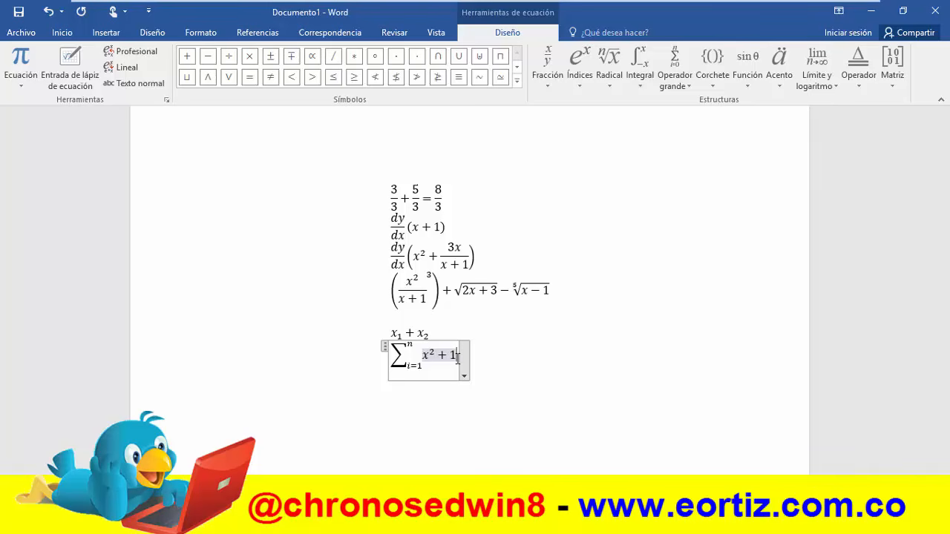
key("Return")
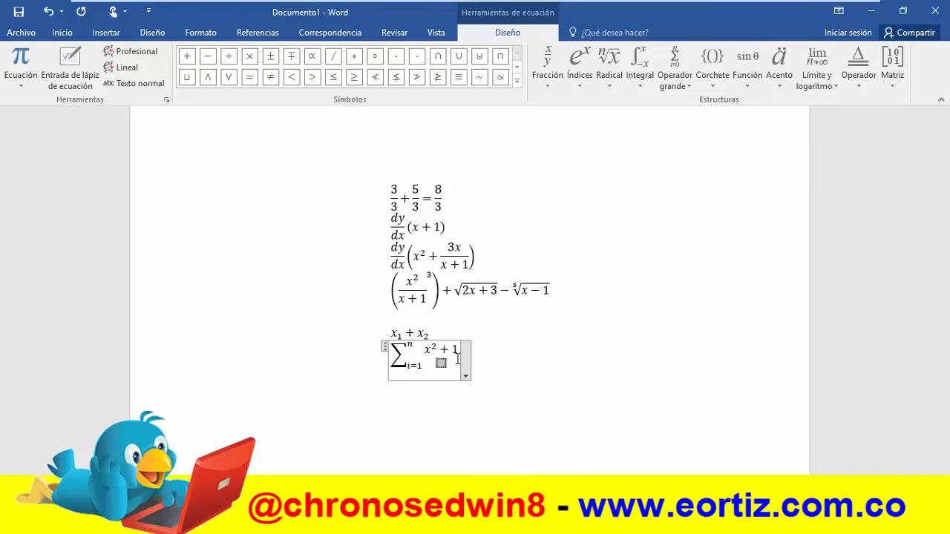
key("ctrl+z")
Start a new equation line below the summation and insert a sine function with the stacked fraction x over 2 as its argument
key("Right")
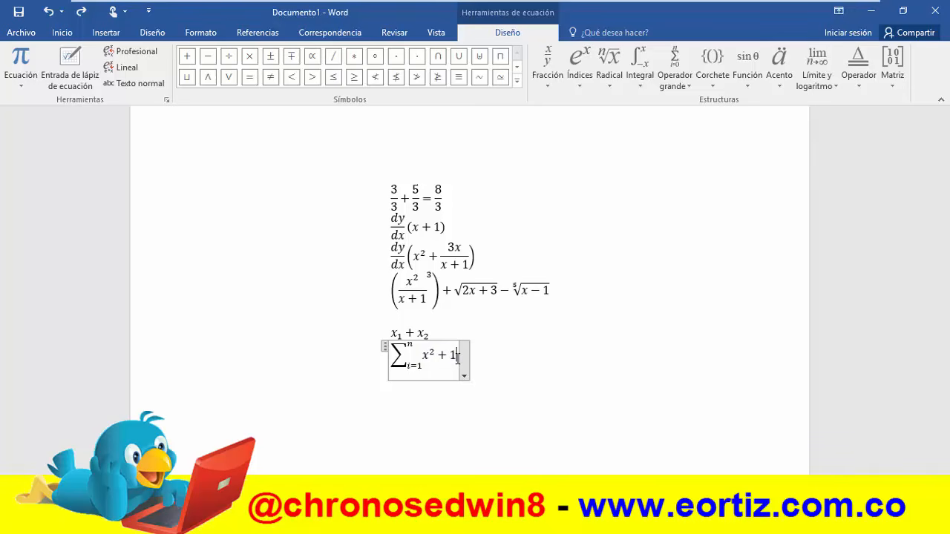
key("Return")
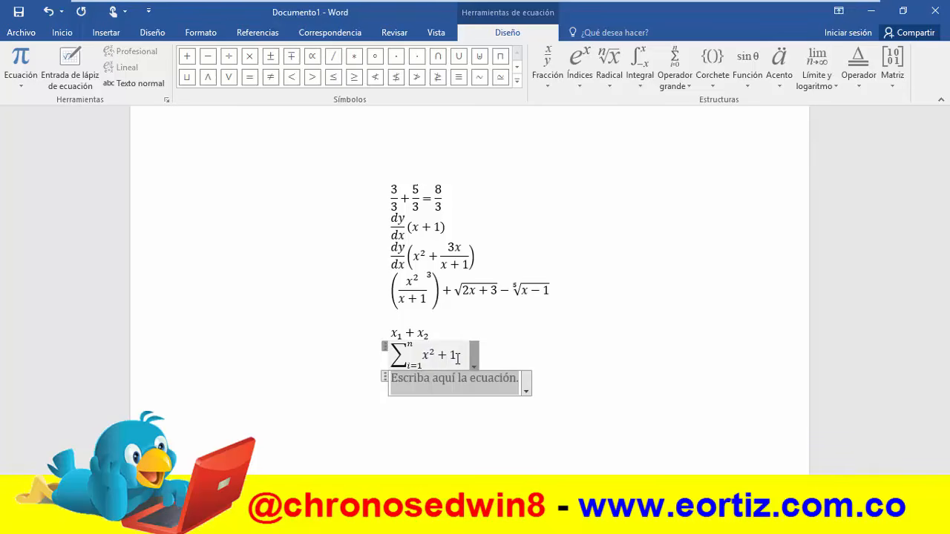
left_click(748, 74)
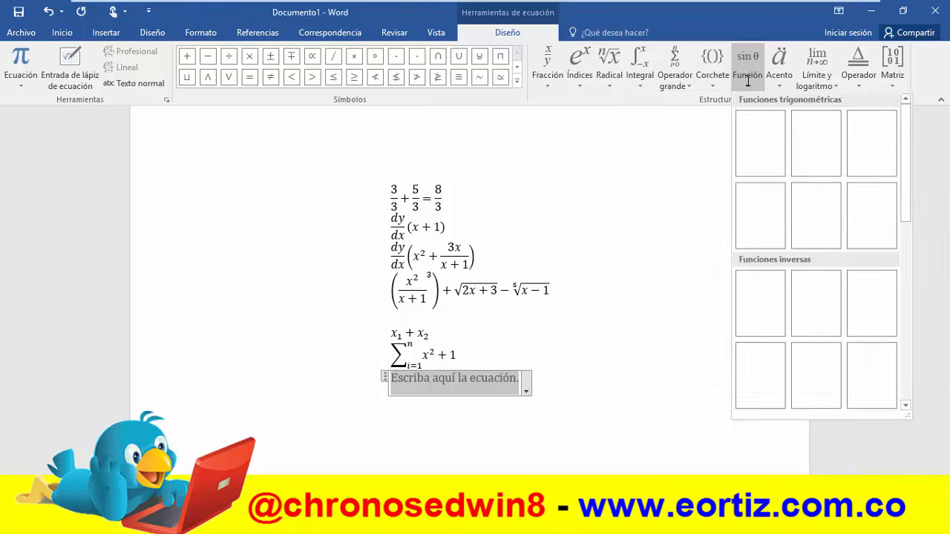
left_click(763, 149)
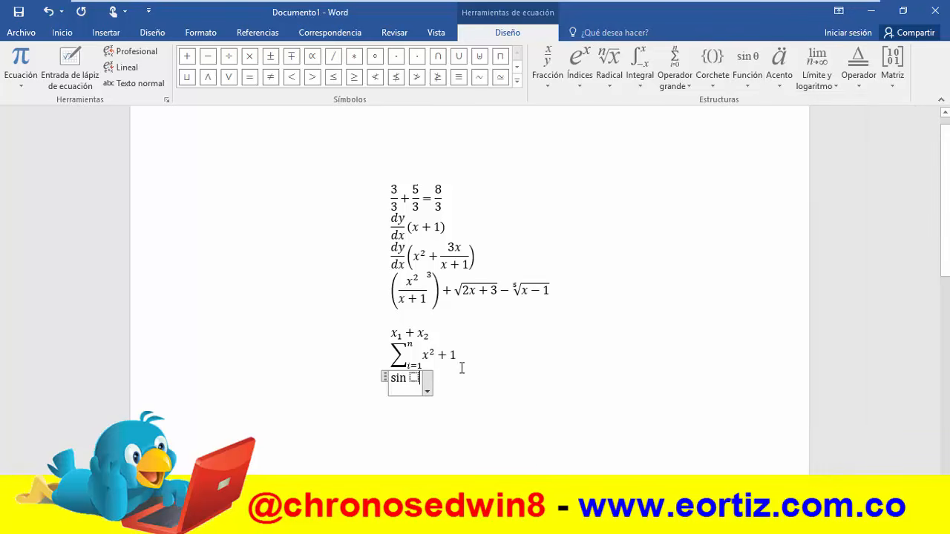
left_click(549, 77)
left_click(558, 142)
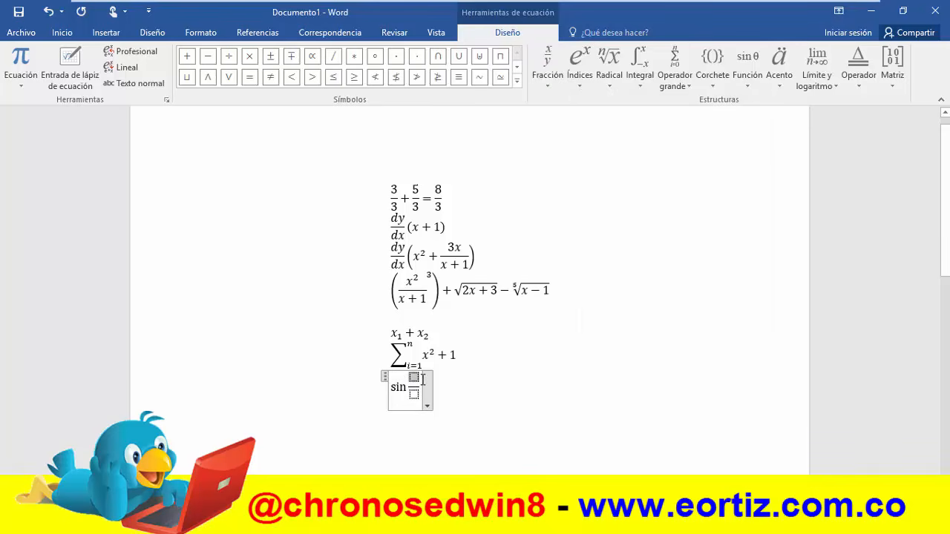
type("x/")
left_click(414, 389)
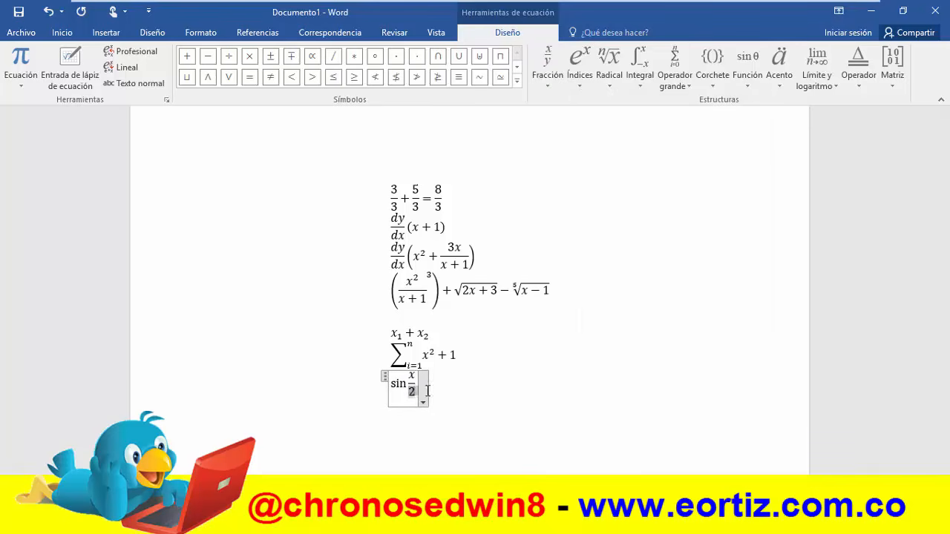
type("2")
Extend the sine expression with + 3 and an added inverse cosine function whose argument is x
left_click(418, 382)
type("+ 3")
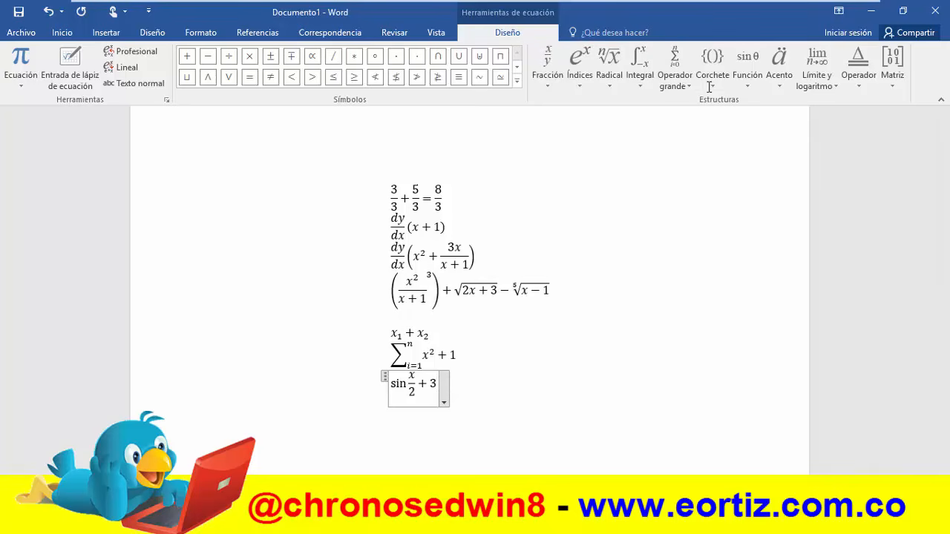
left_click(747, 84)
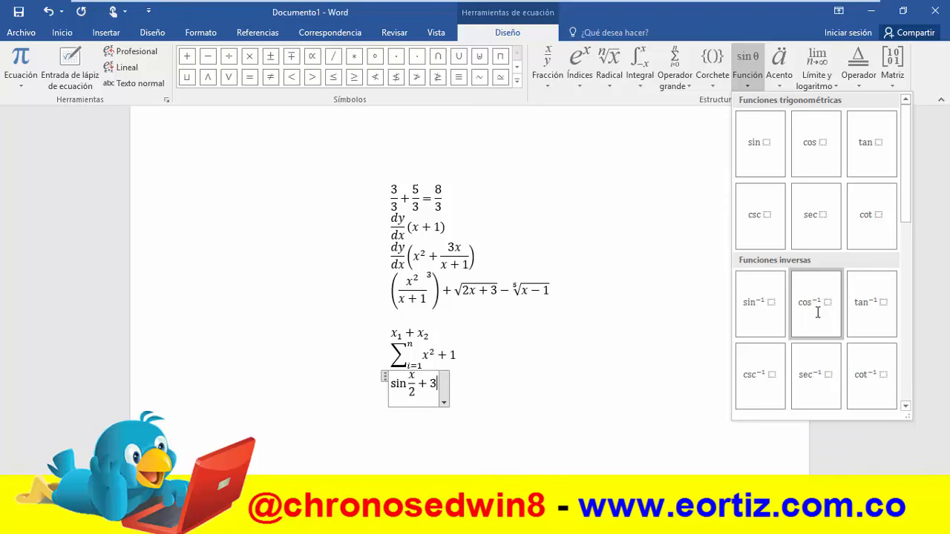
left_click(436, 384)
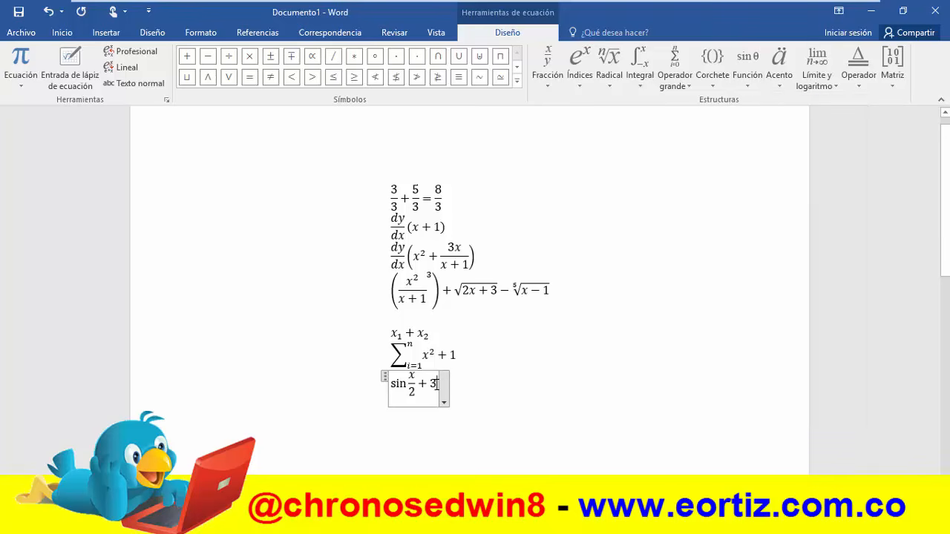
type("+")
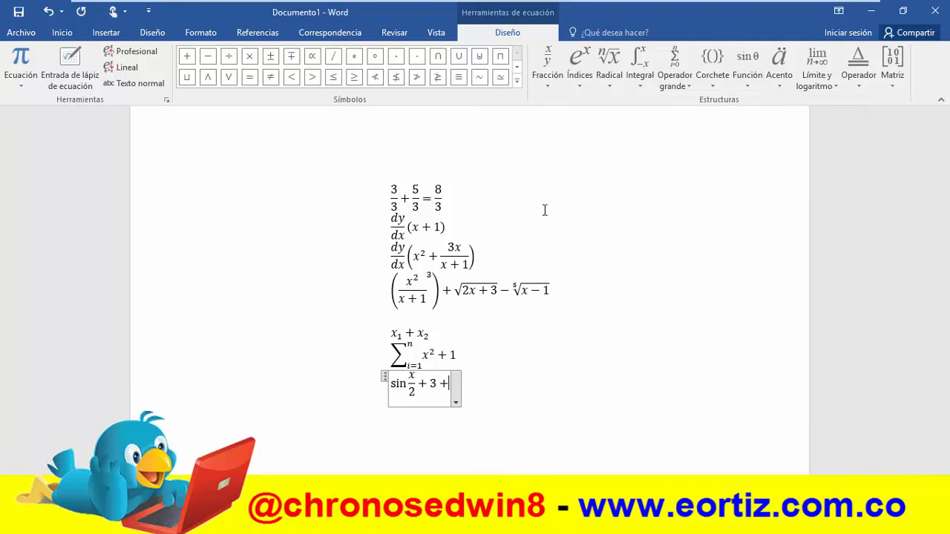
left_click(747, 66)
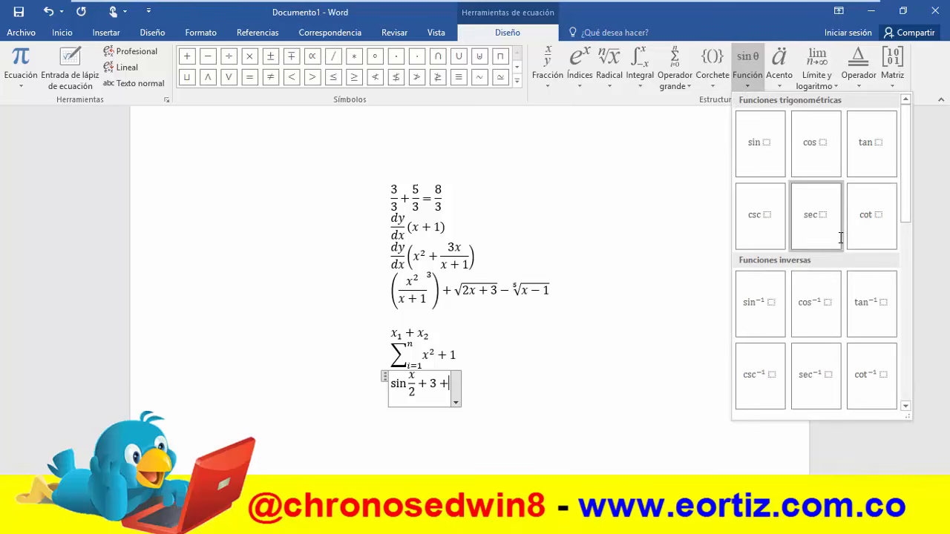
left_click(818, 306)
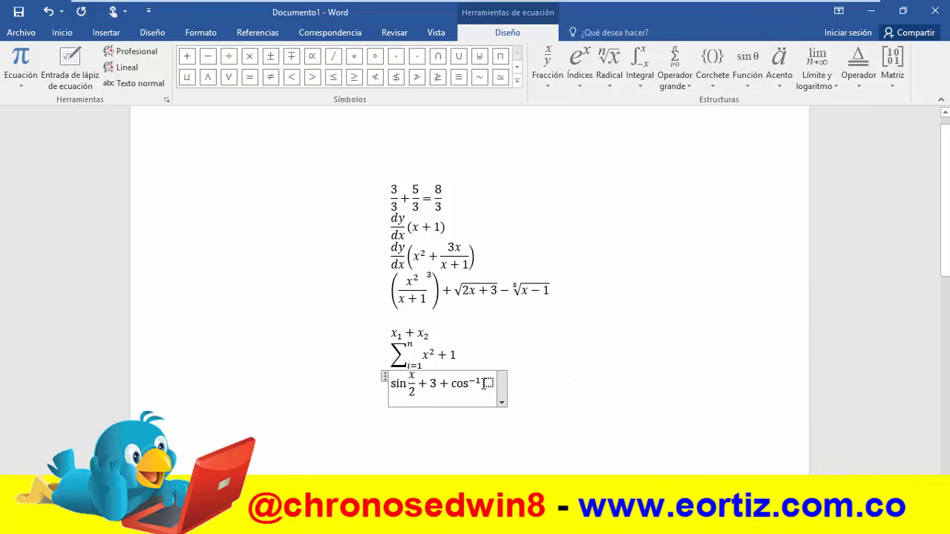
type("x")
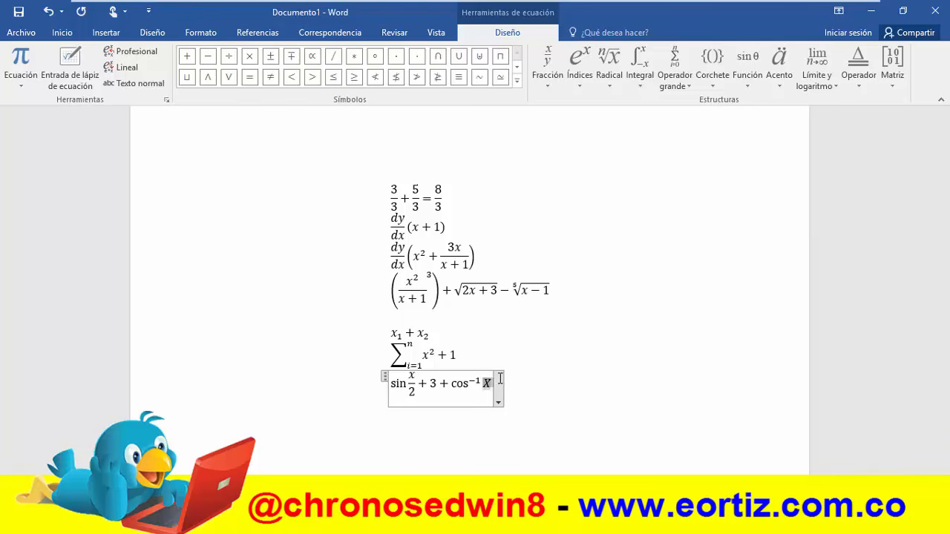
left_click(492, 388)
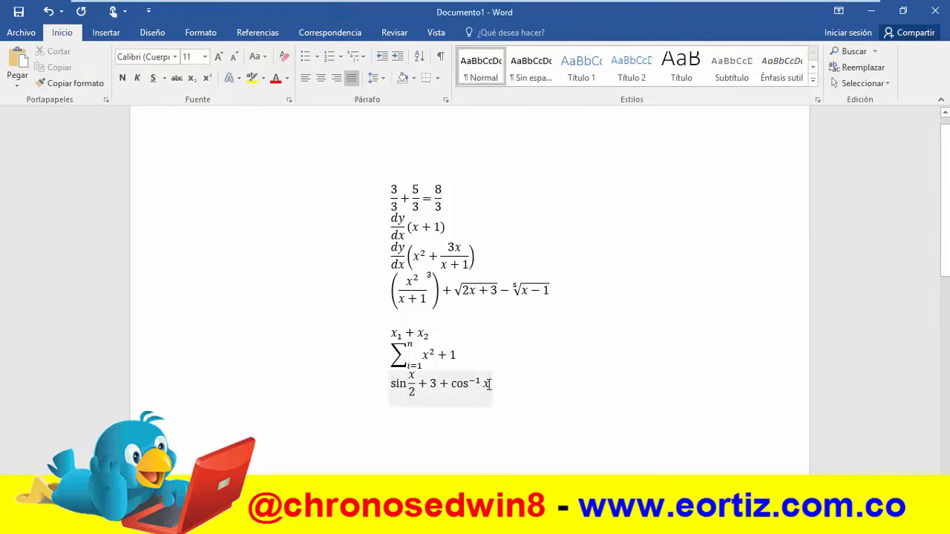
left_click(490, 384)
type("/")
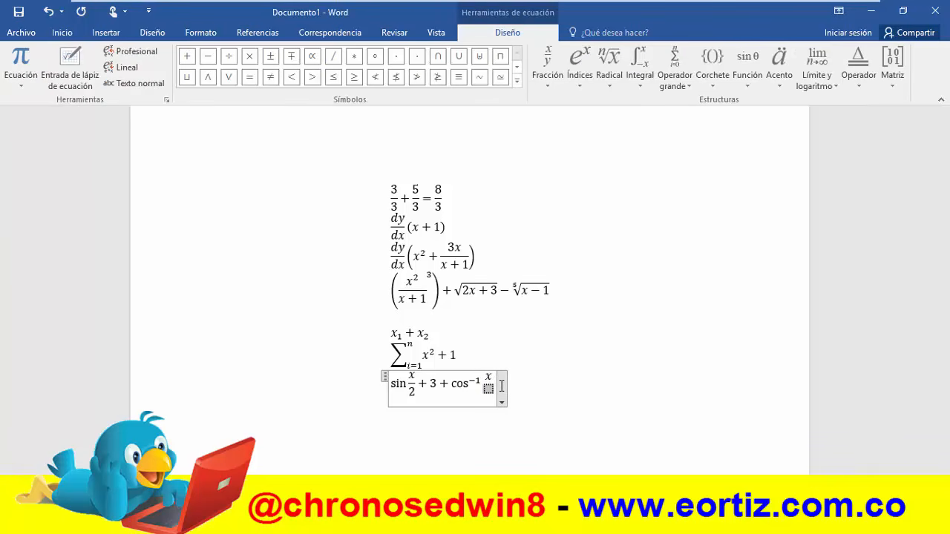
key("ctrl+z")
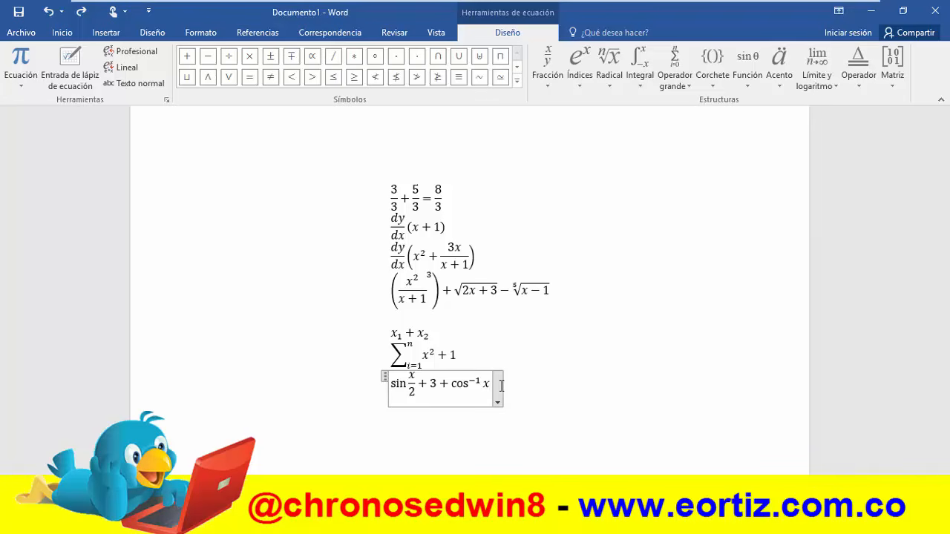
Start a new equation line below the sine expression and enter v with an arrow accent above it, followed by a plus sign
key("Return")
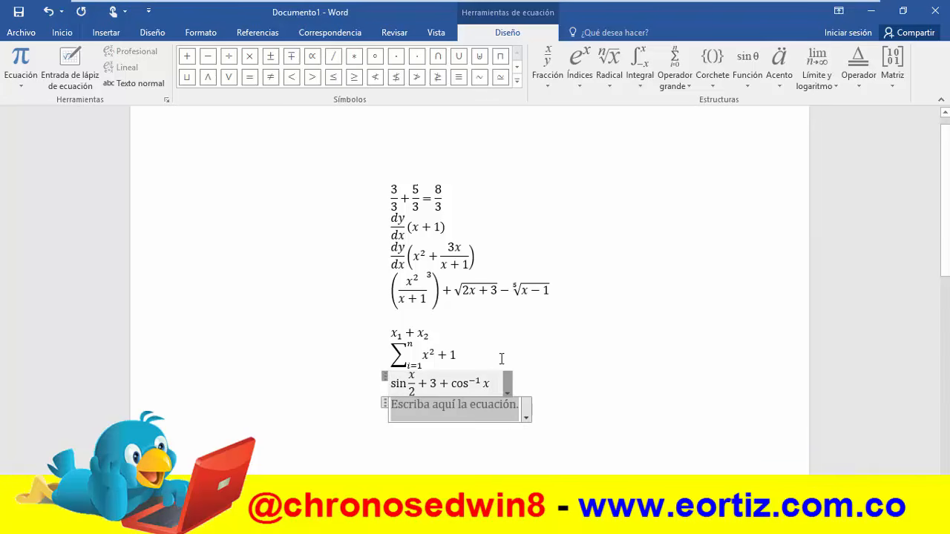
left_click(788, 81)
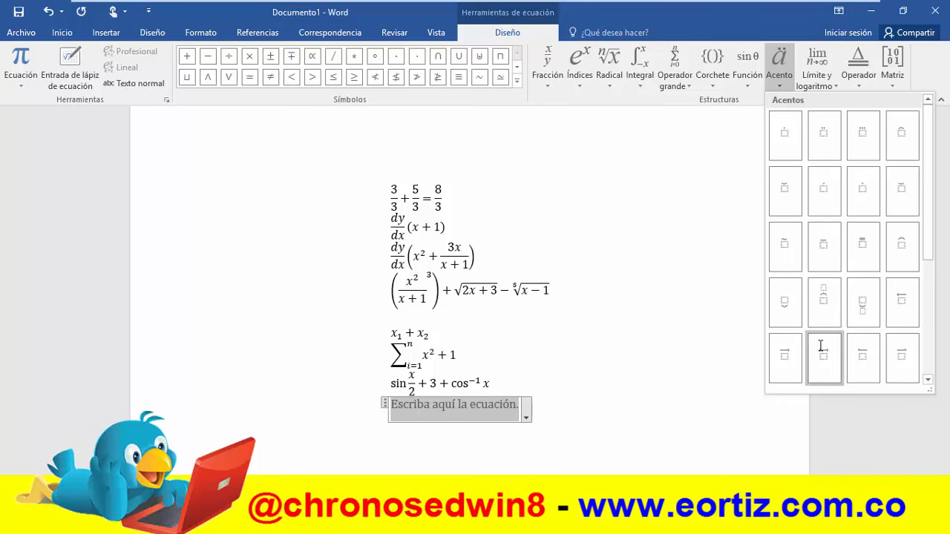
left_click(785, 359)
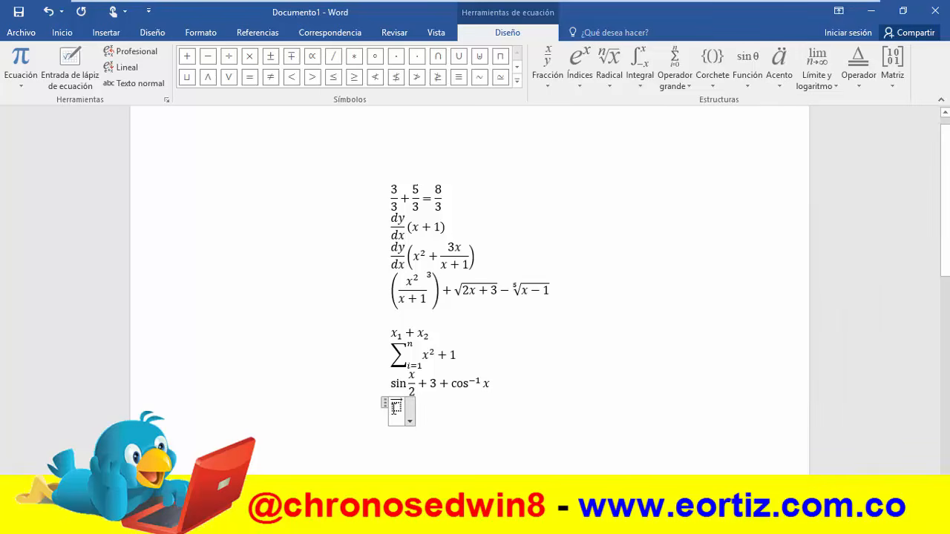
left_click(397, 407)
type("v⃗ ")
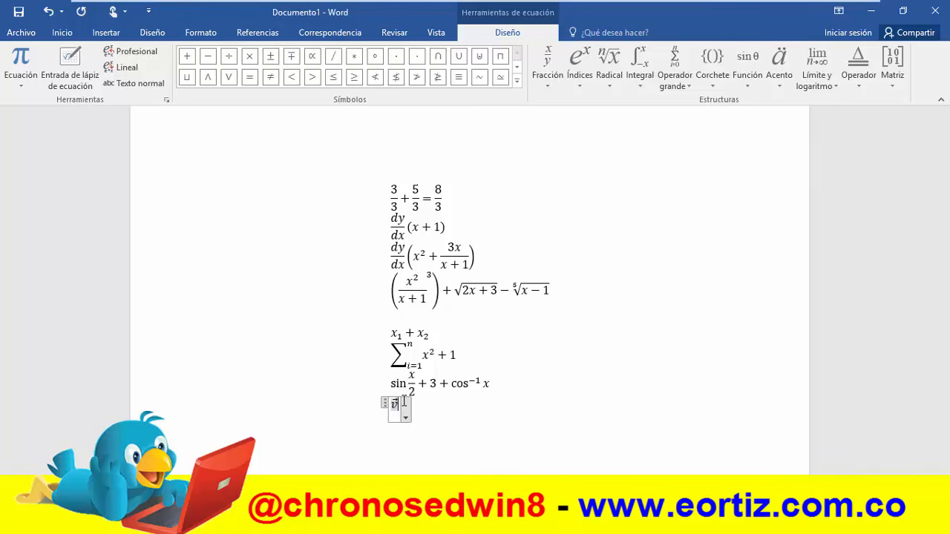
type("+")
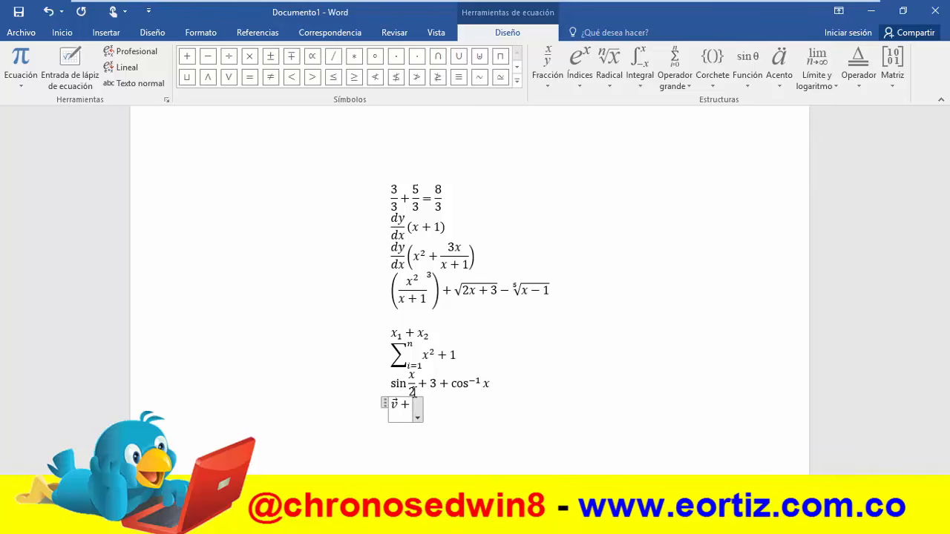
Complete the vector sum with d = c, giving both letters an arrow accent
left_click(785, 78)
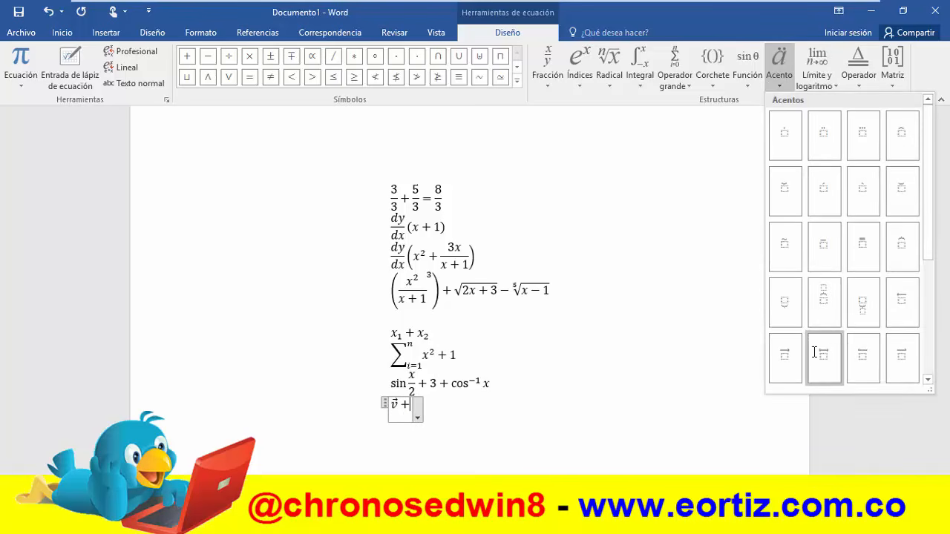
left_click(791, 359)
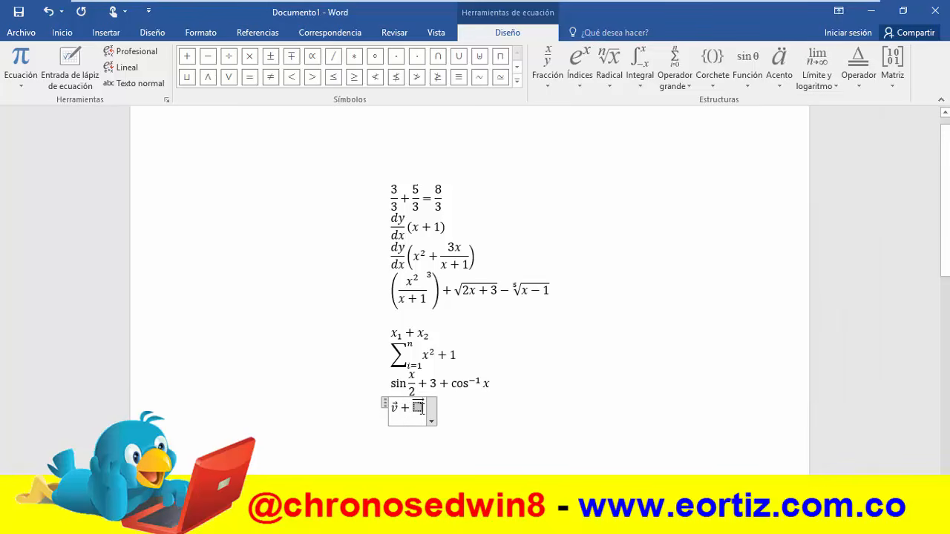
type("d⃗ ")
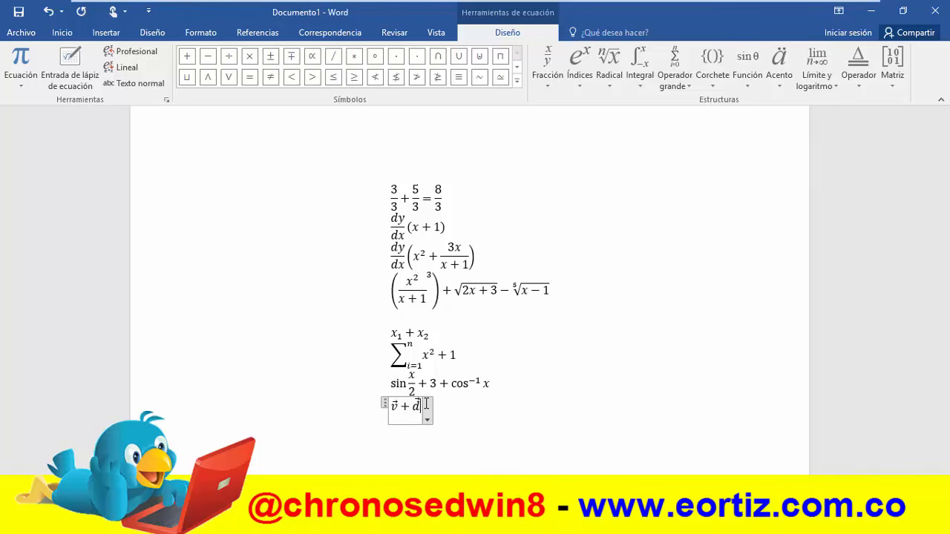
type("=")
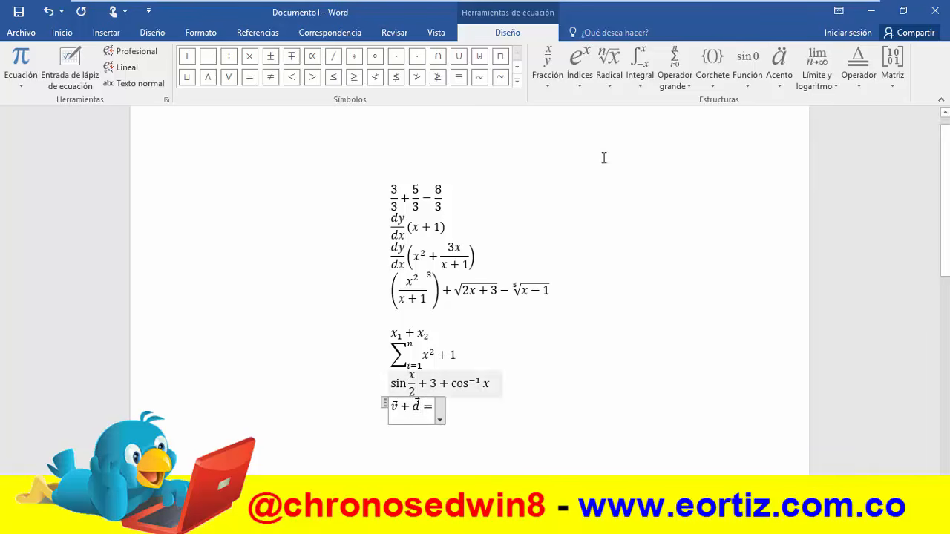
left_click(781, 87)
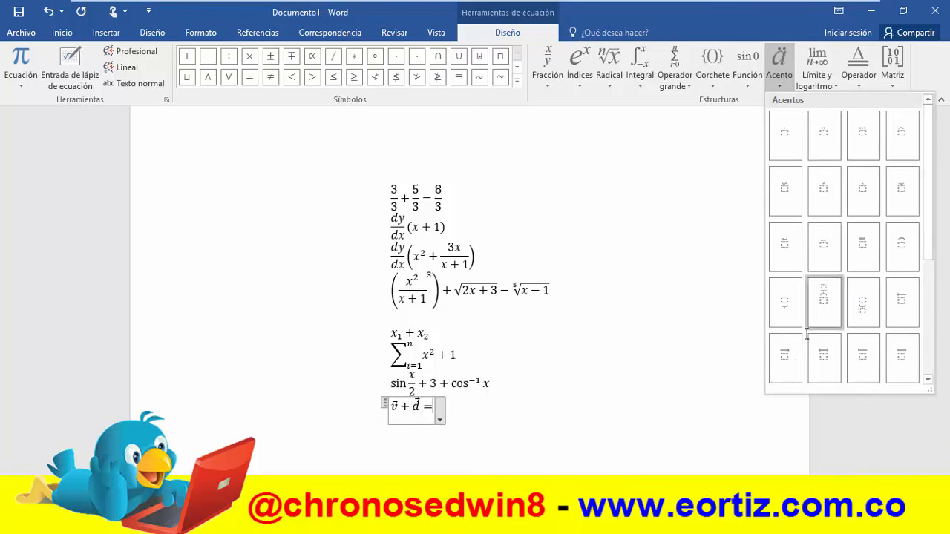
left_click(788, 356)
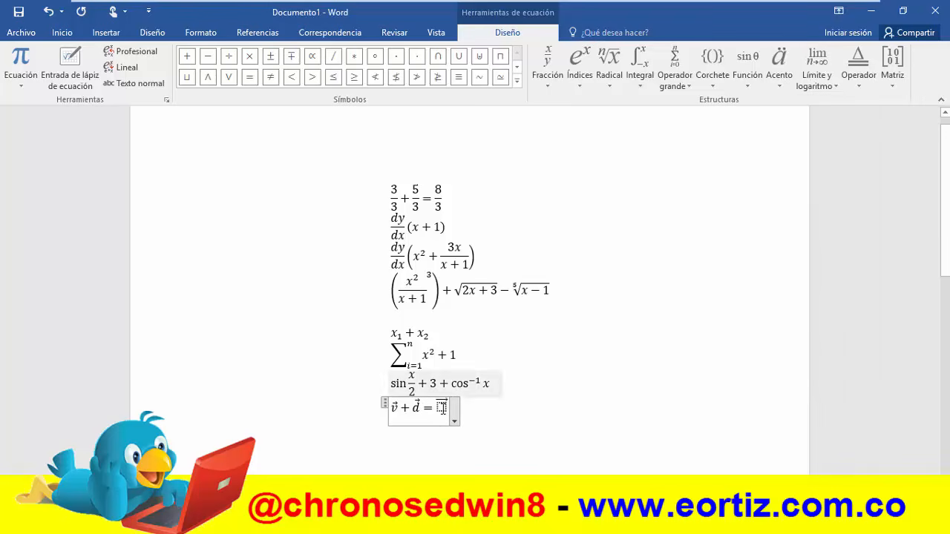
type("c⃗")
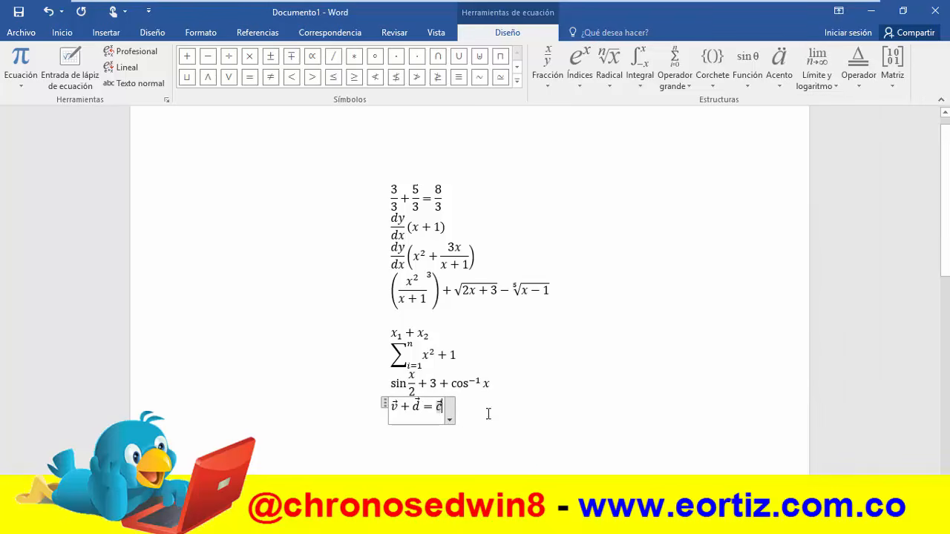
left_click(489, 419)
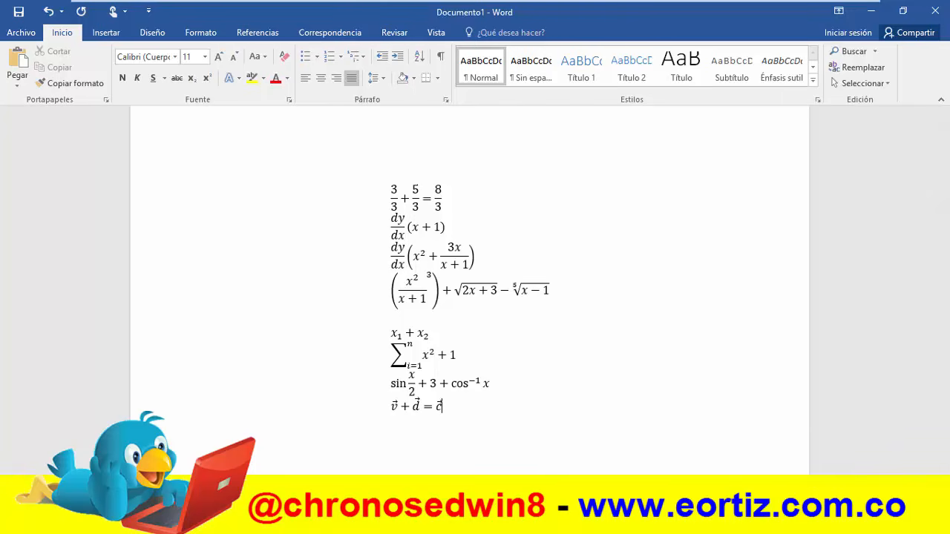
Start a new equation line below the vector sum and bring up the equation design tools
scroll(471, 289, "up", 8)
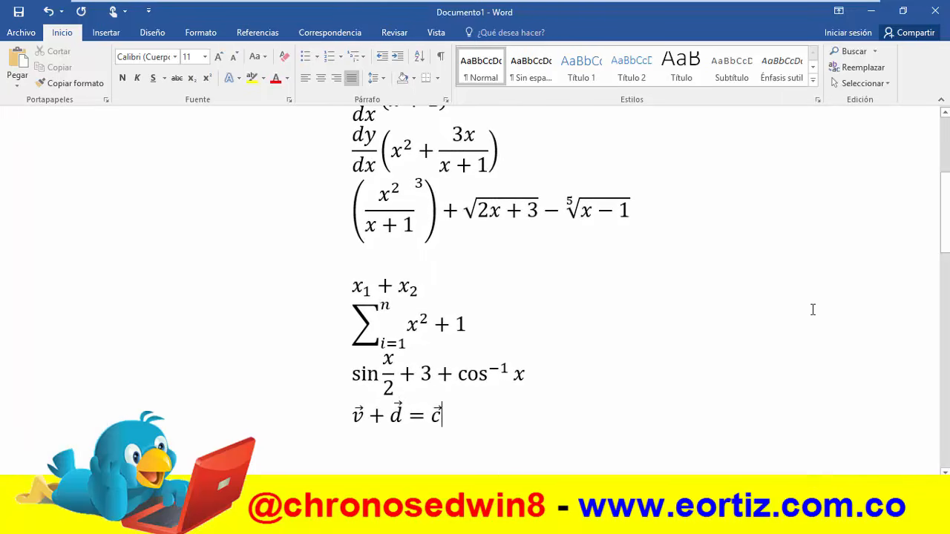
scroll(809, 301, "down", 2)
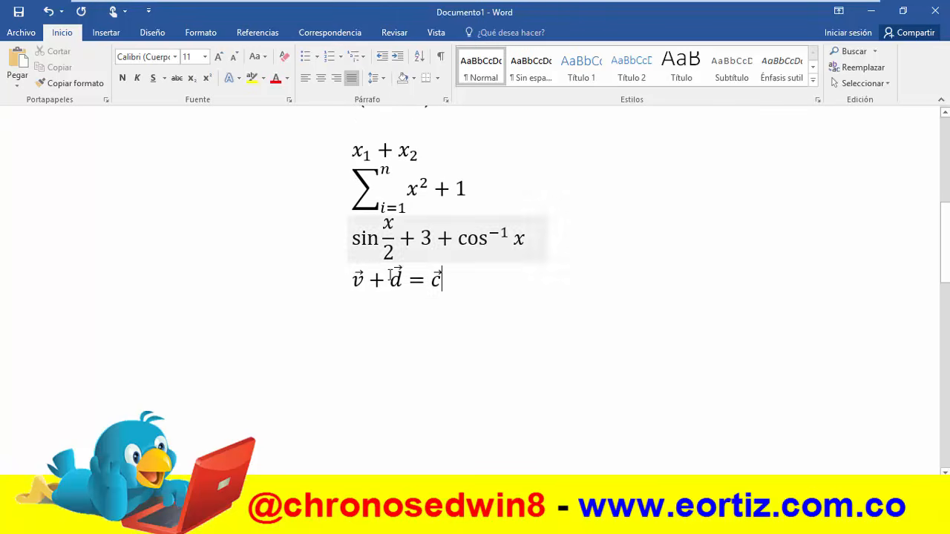
left_click(441, 279)
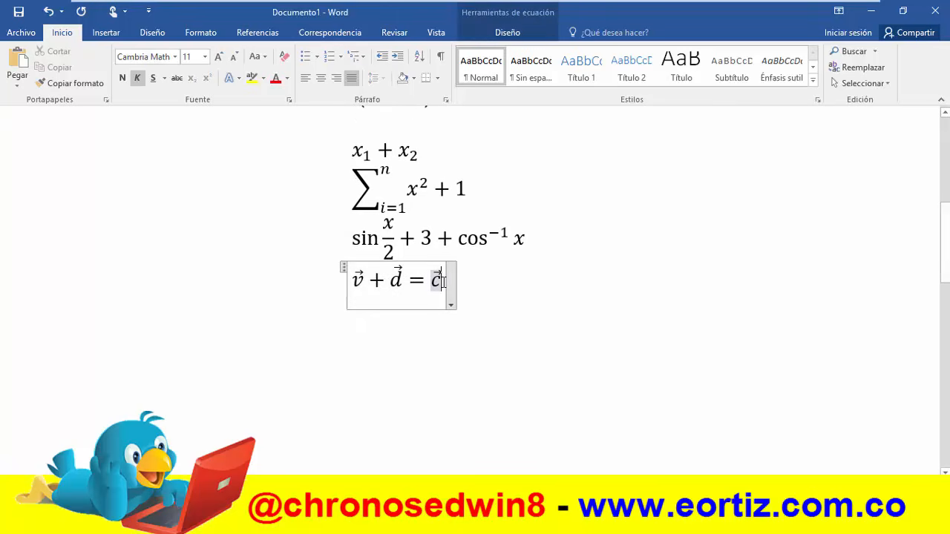
key("Right")
key("Return")
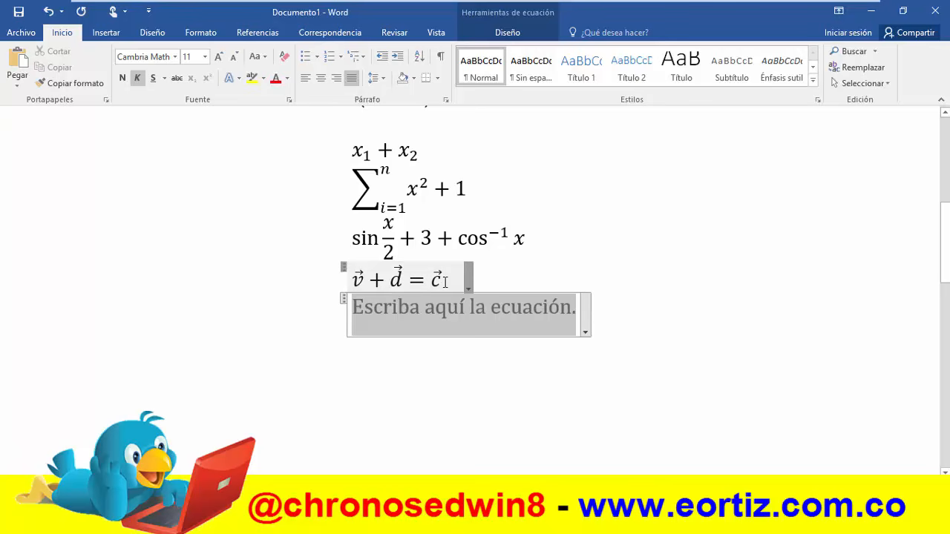
left_click(508, 32)
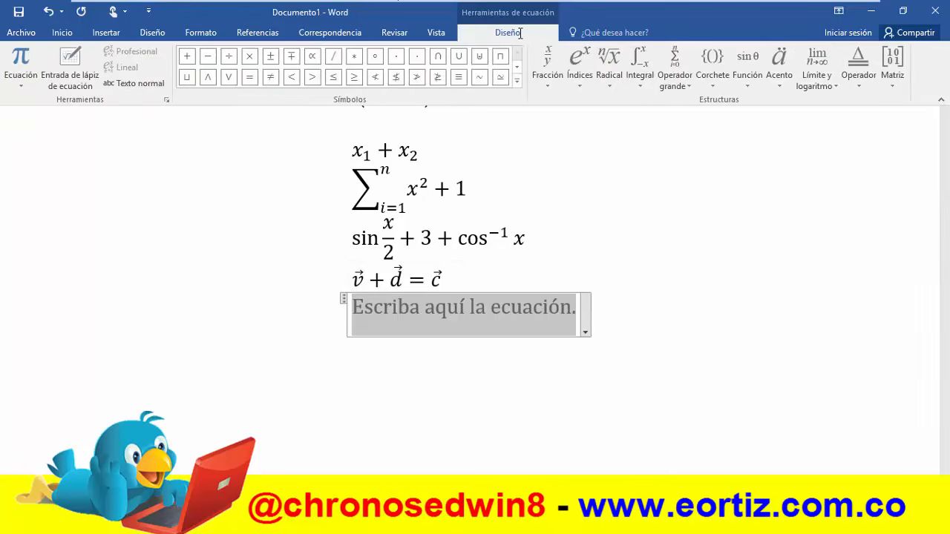
left_click(858, 74)
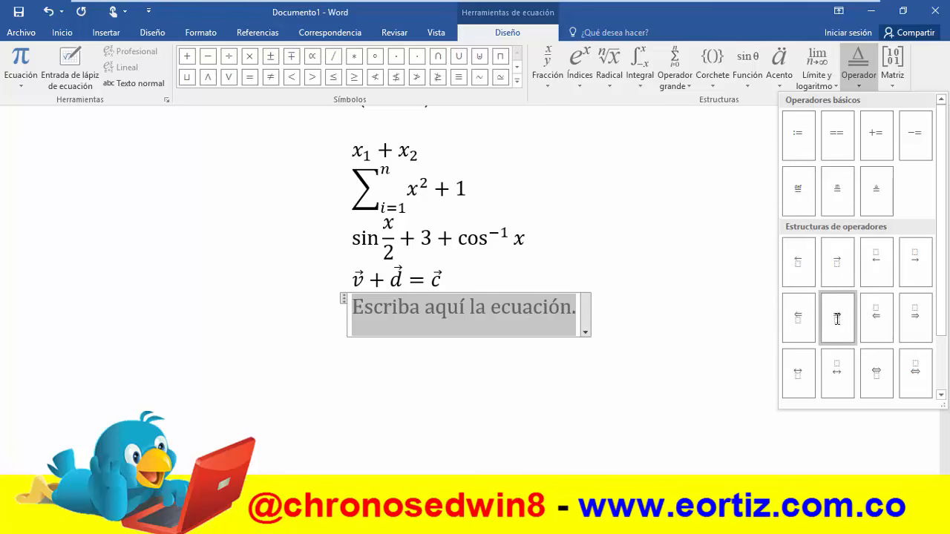
left_click(893, 80)
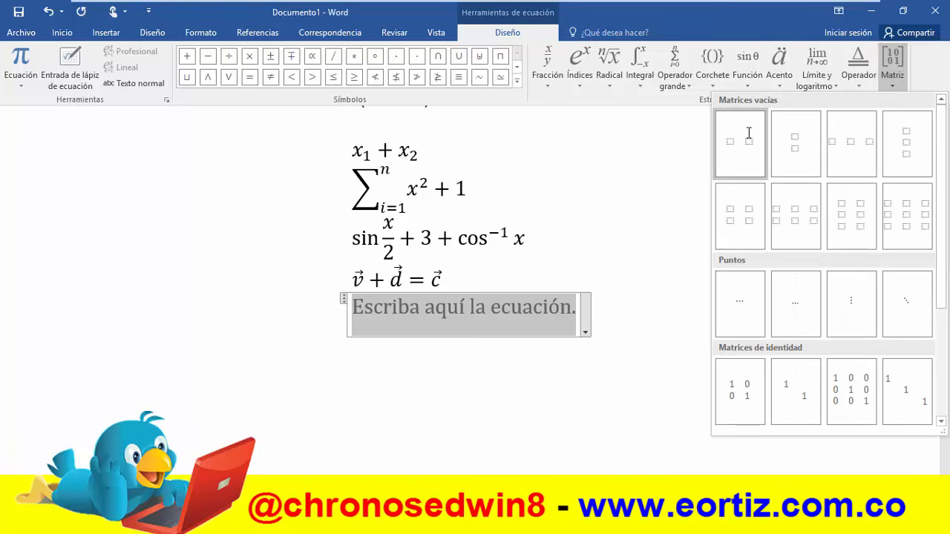
left_click(621, 95)
Insert square brackets in the new equation and place an empty 3×2 matrix inside them
left_click(713, 77)
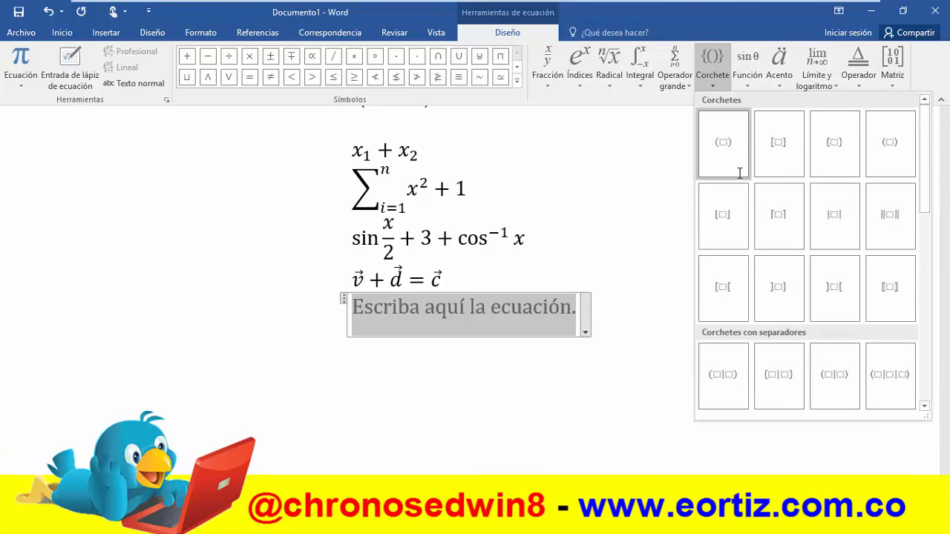
left_click(779, 144)
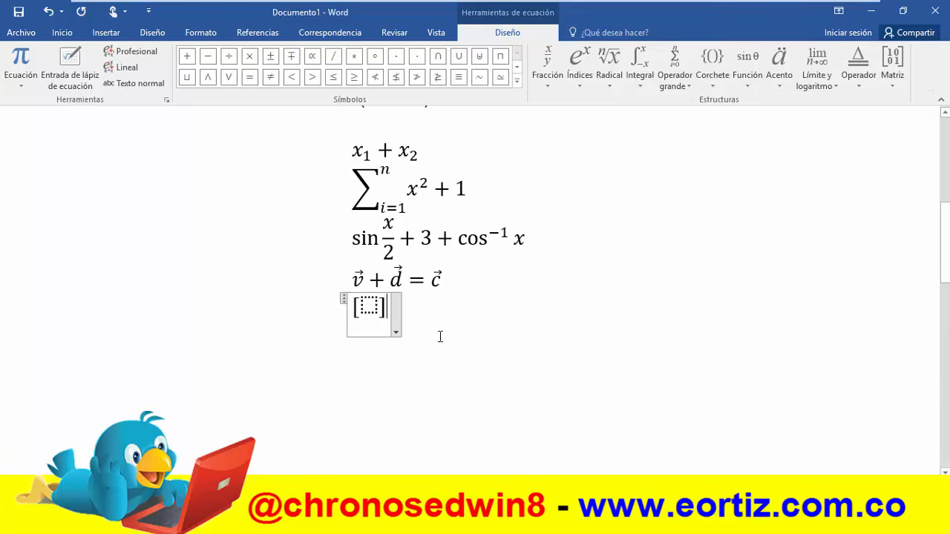
left_click(369, 305)
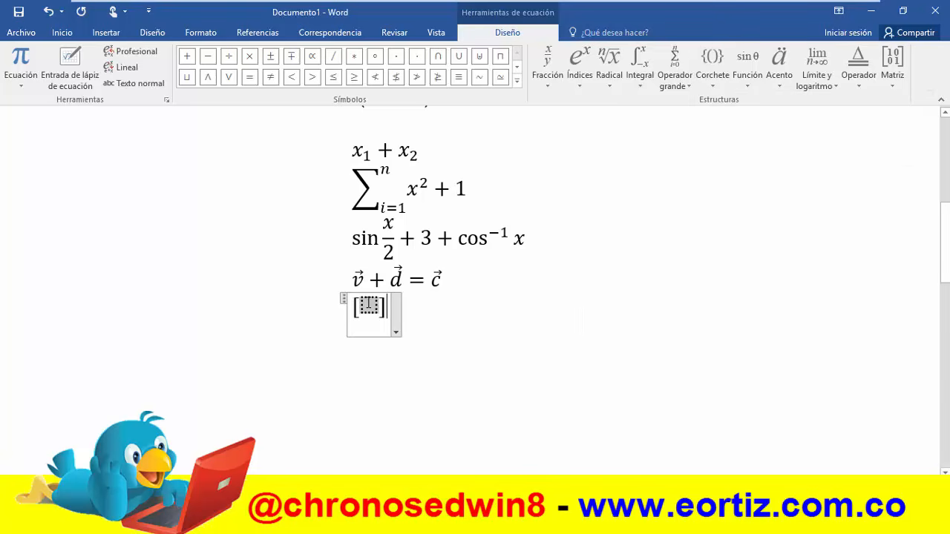
left_click(892, 83)
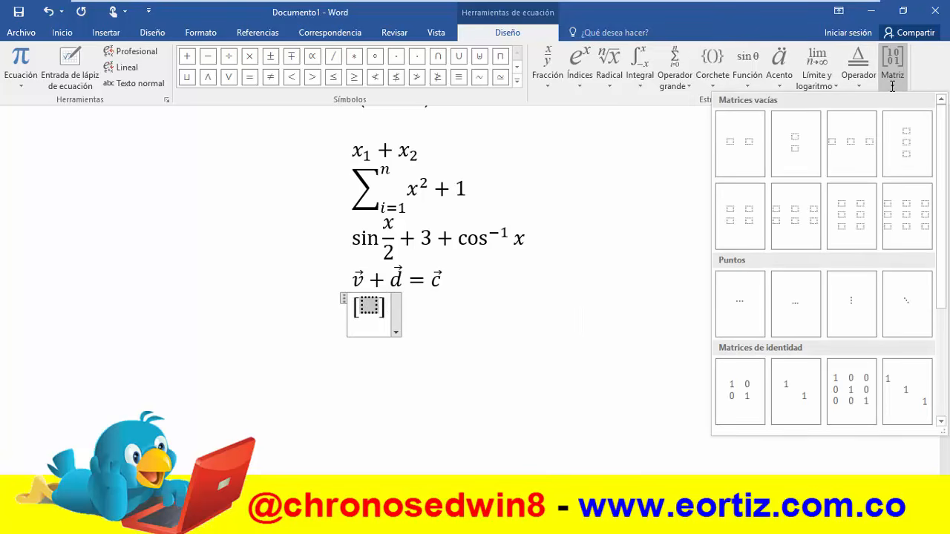
left_click(859, 227)
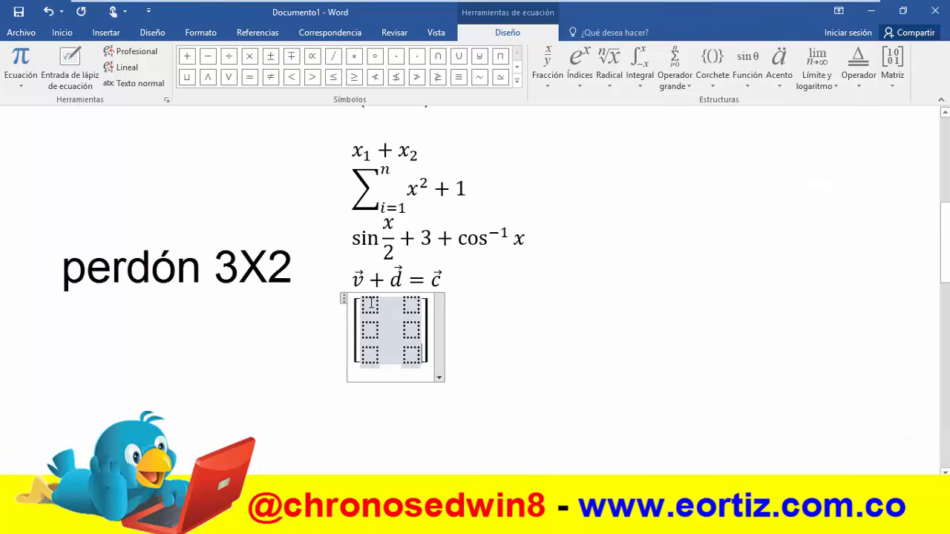
Fill the 3×2 matrix with 1, 2, 0 in the first column and 2, 1, 1 in the second
type("1")
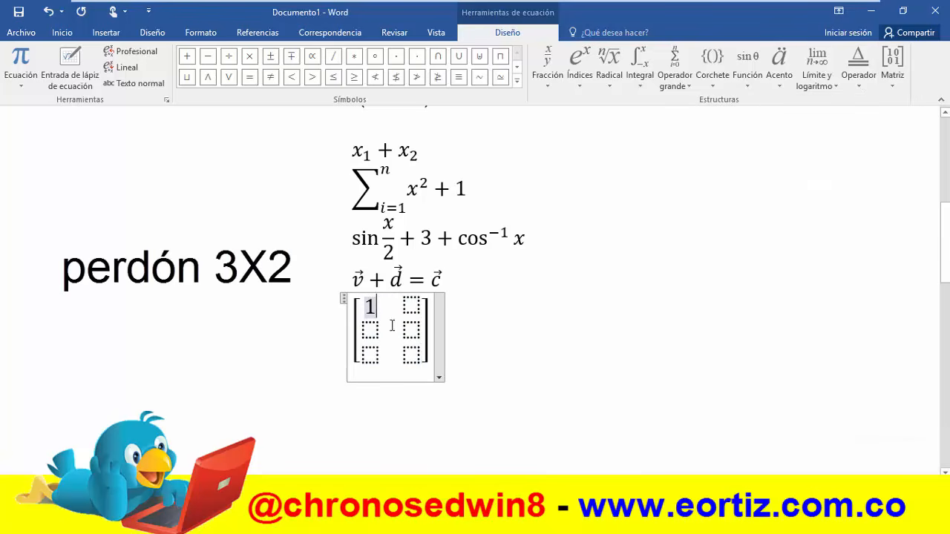
left_click(370, 329)
type("2")
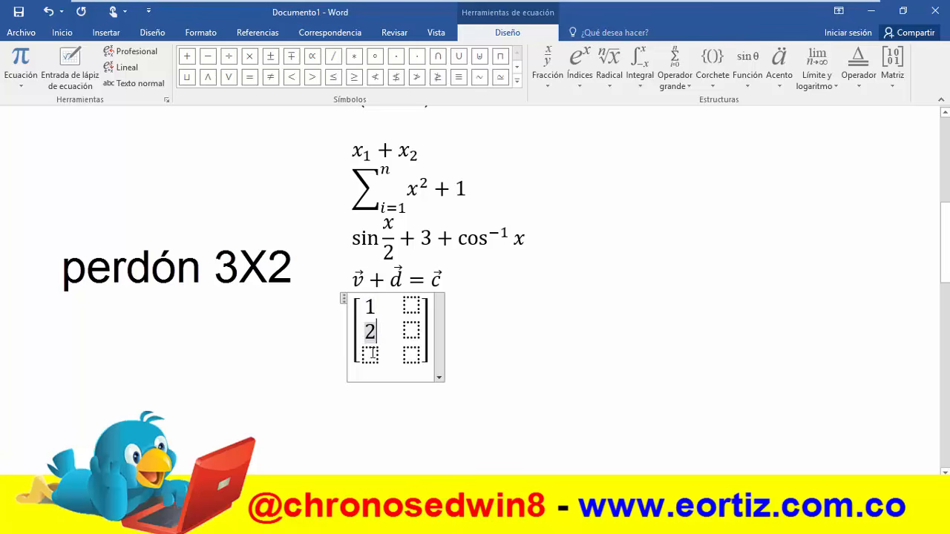
left_click(370, 355)
type("0")
left_click(403, 305)
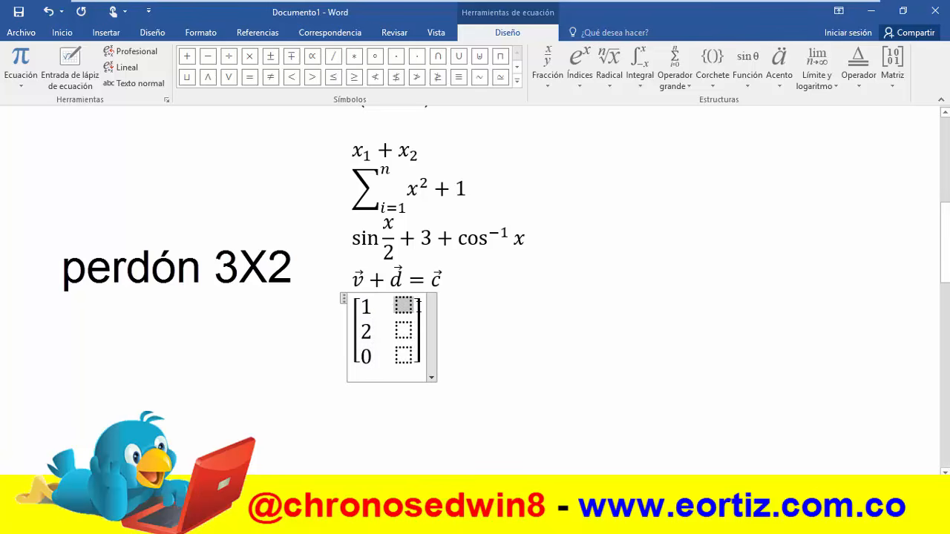
type("2")
left_click(406, 328)
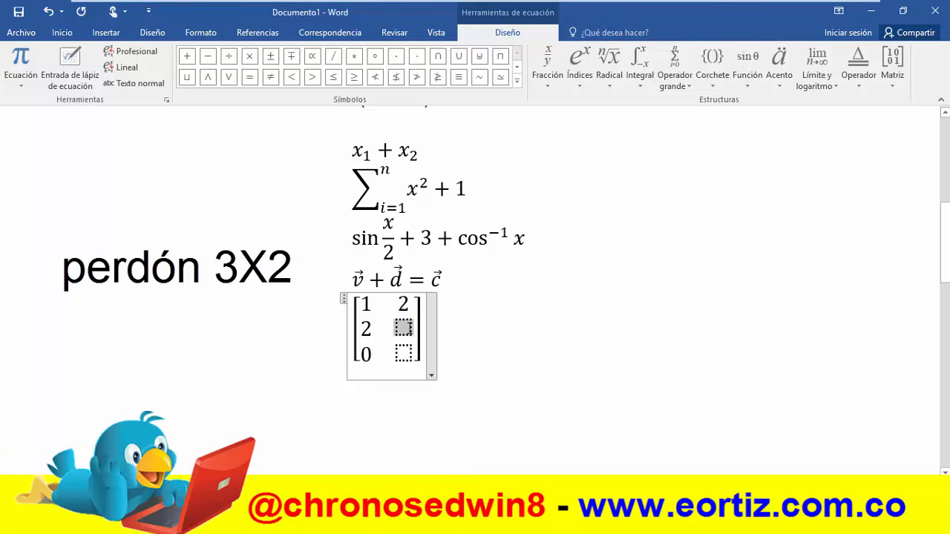
type("1")
left_click(412, 353)
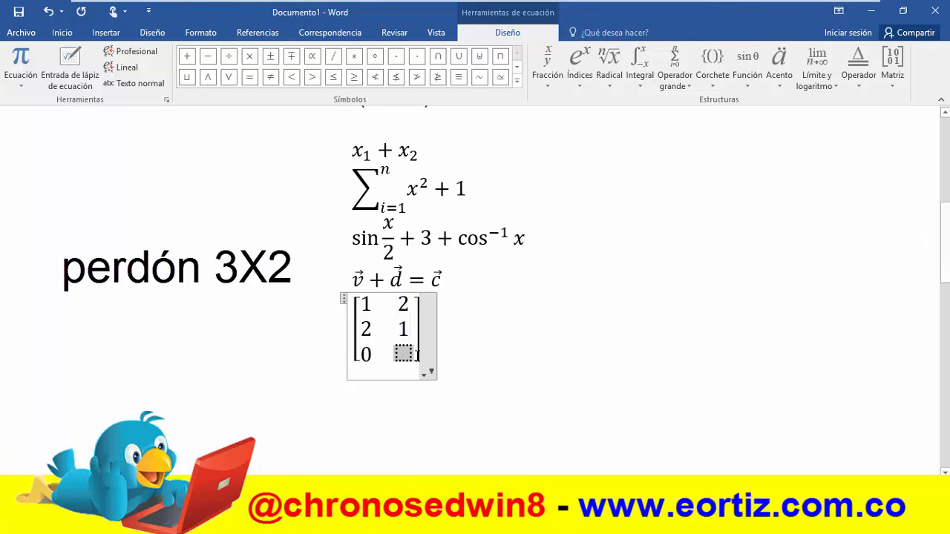
type("1]")
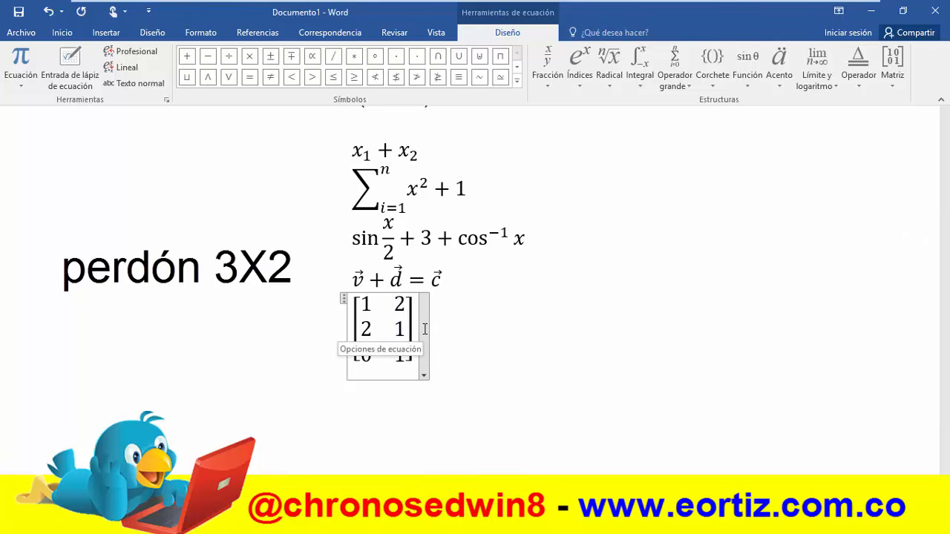
Add a plus sign after the matrix and insert a second square-bracketed empty 3×2 matrix
type("+")
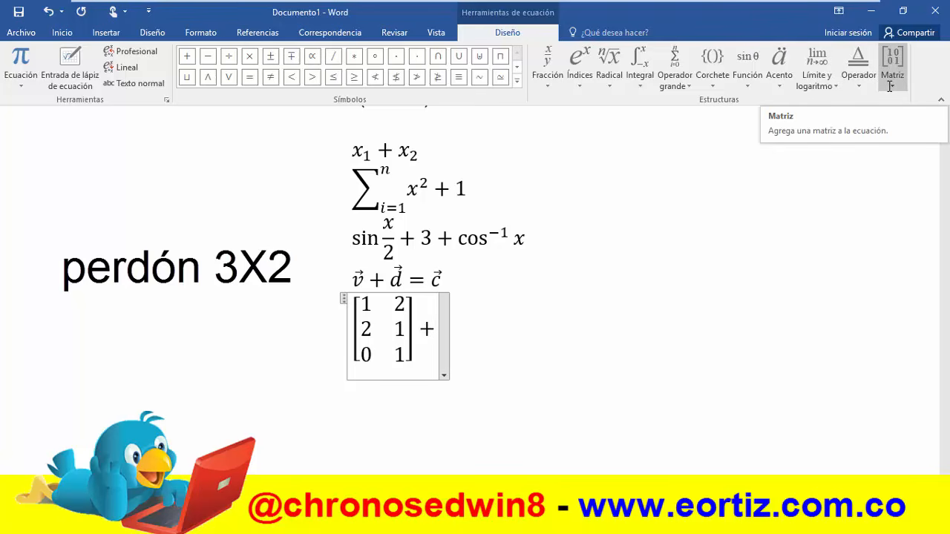
left_click(712, 88)
left_click(776, 144)
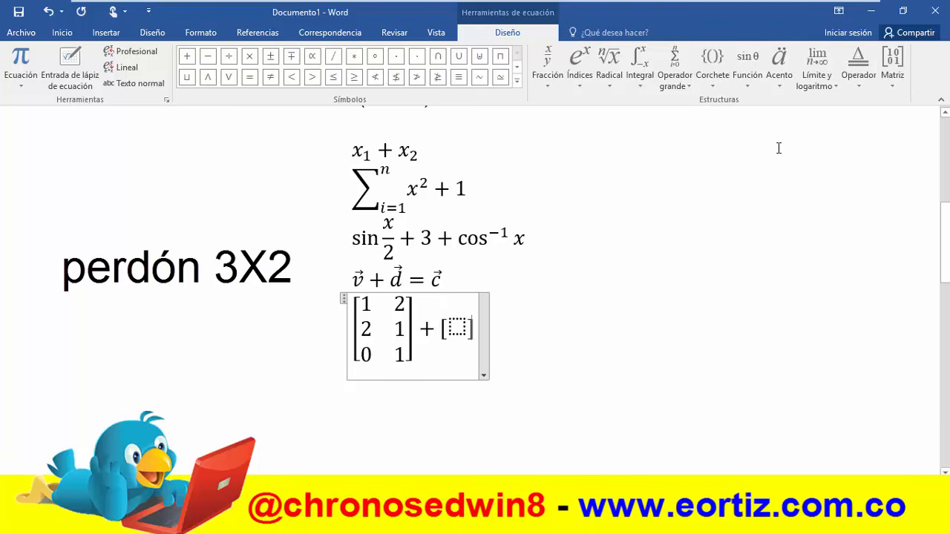
left_click(458, 327)
left_click(892, 75)
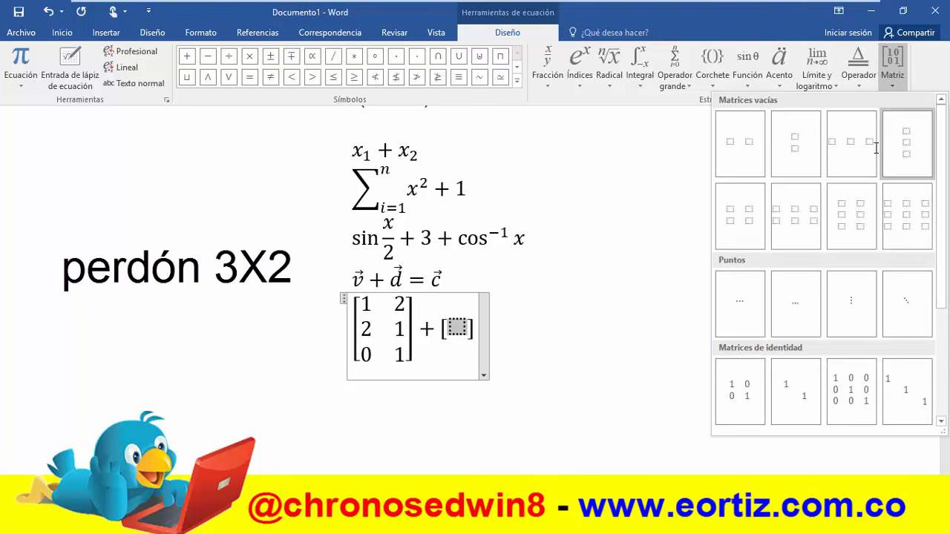
left_click(861, 211)
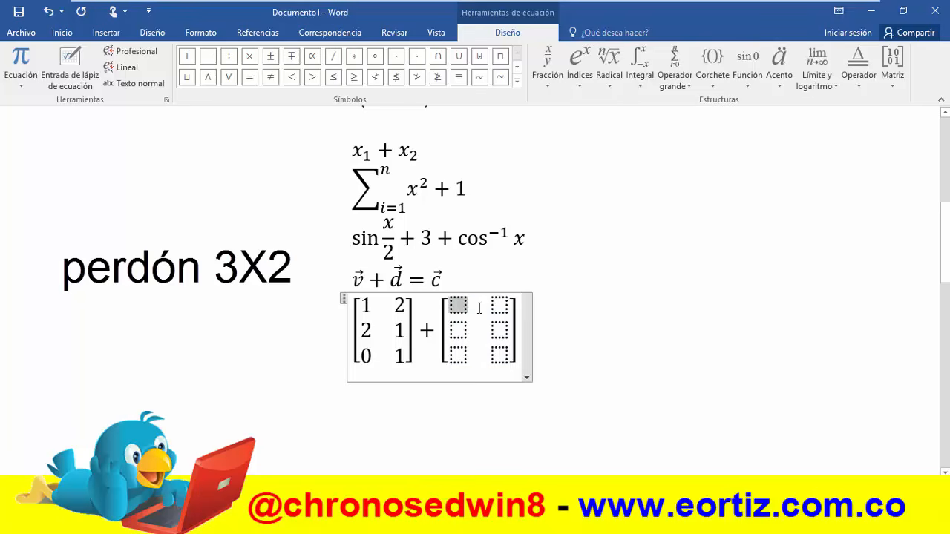
Fill the second 3×2 matrix with 3, 1, 3 in the first column and 5, 5, 0 in the second, then add an equals sign
type("3")
left_click(460, 330)
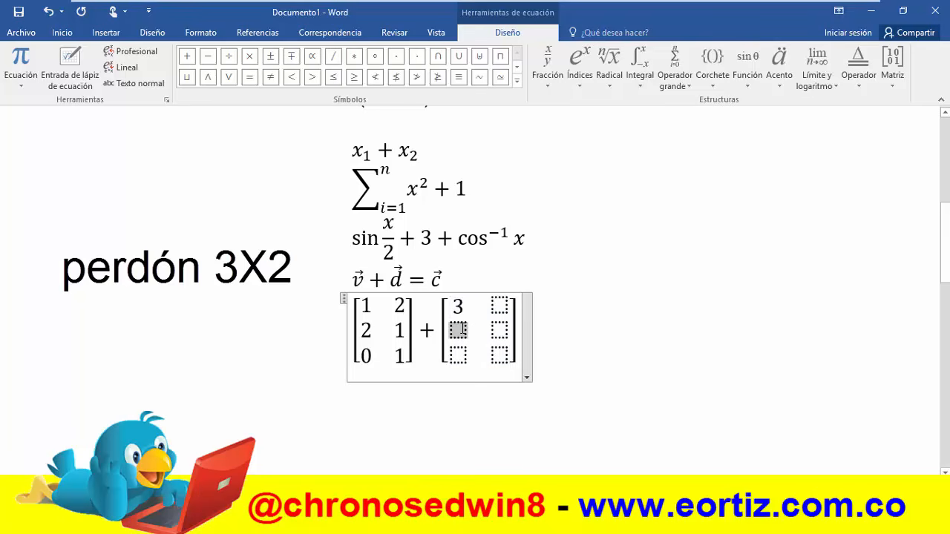
type("1")
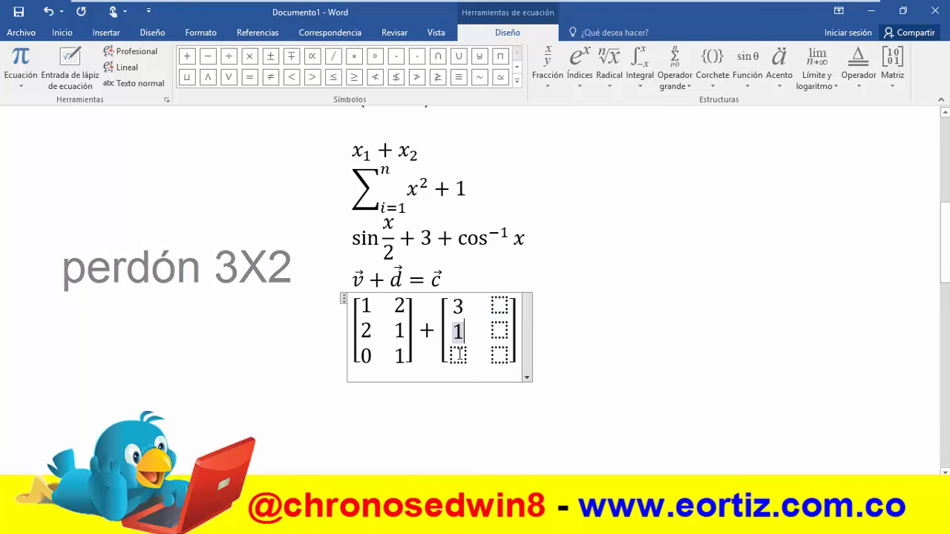
left_click(460, 355)
type("3")
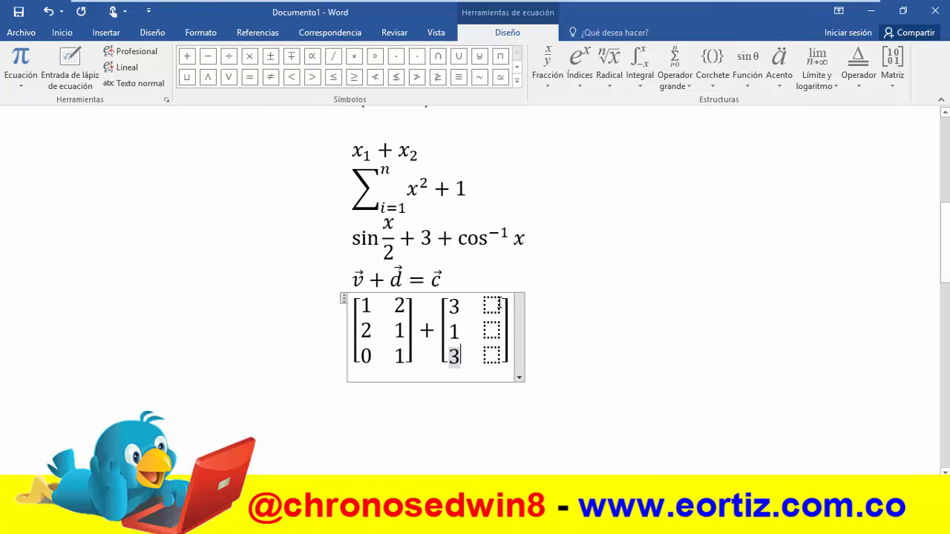
left_click(497, 305)
type("5")
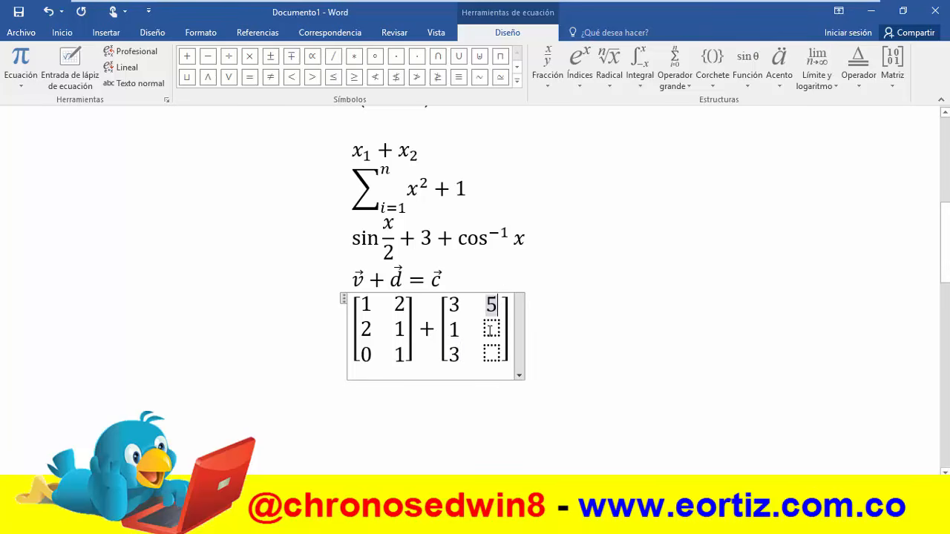
left_click(498, 332)
type("5")
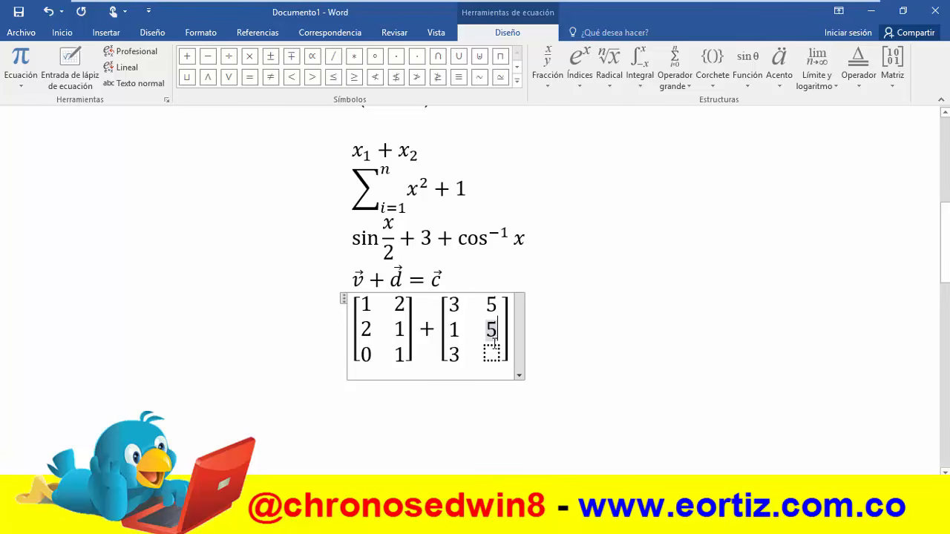
left_click(492, 352)
type("0")
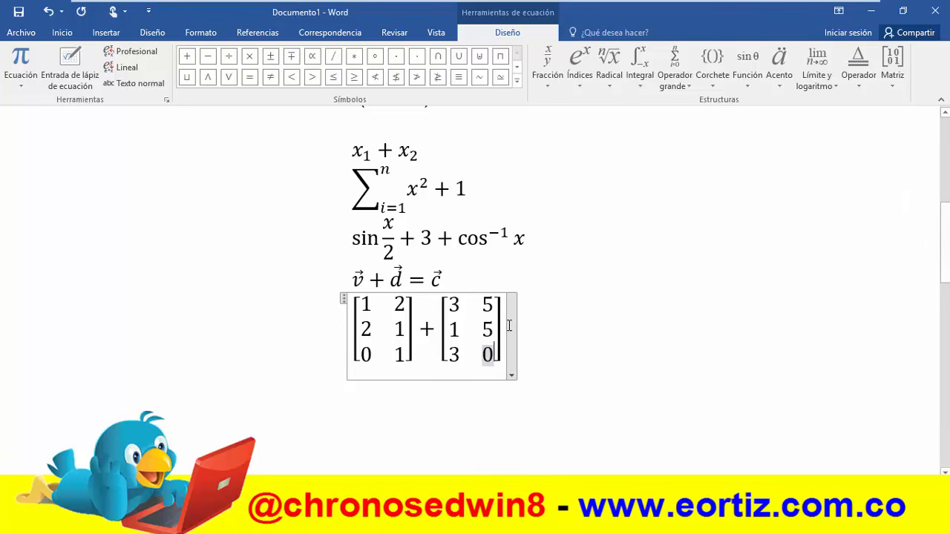
key("Right")
type("=")
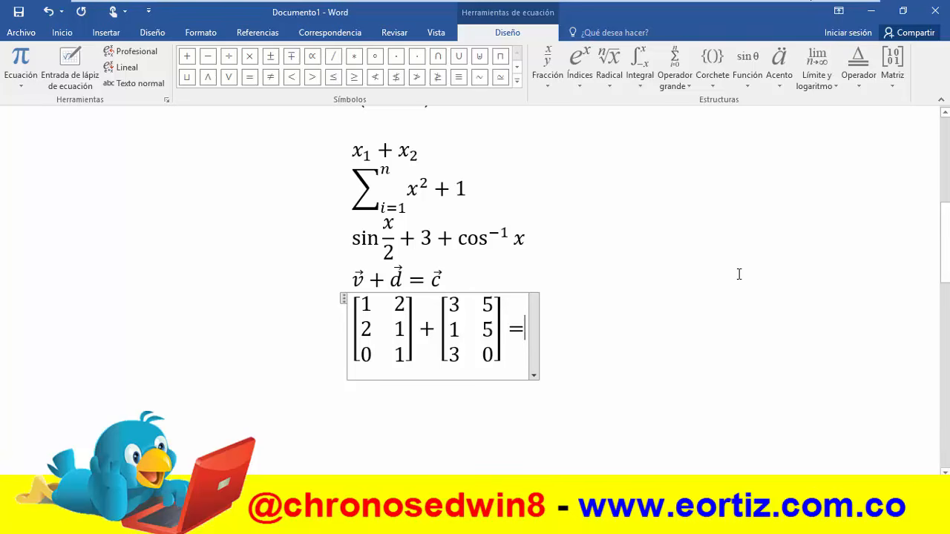
Start a new equation line below the matrix sum and insert an empty limit structure in it
left_click(666, 302)
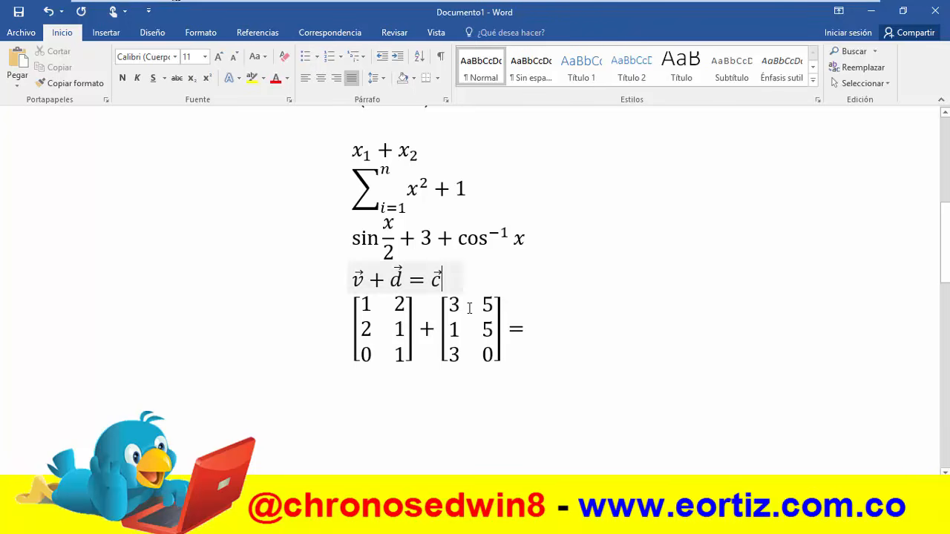
left_click(461, 328)
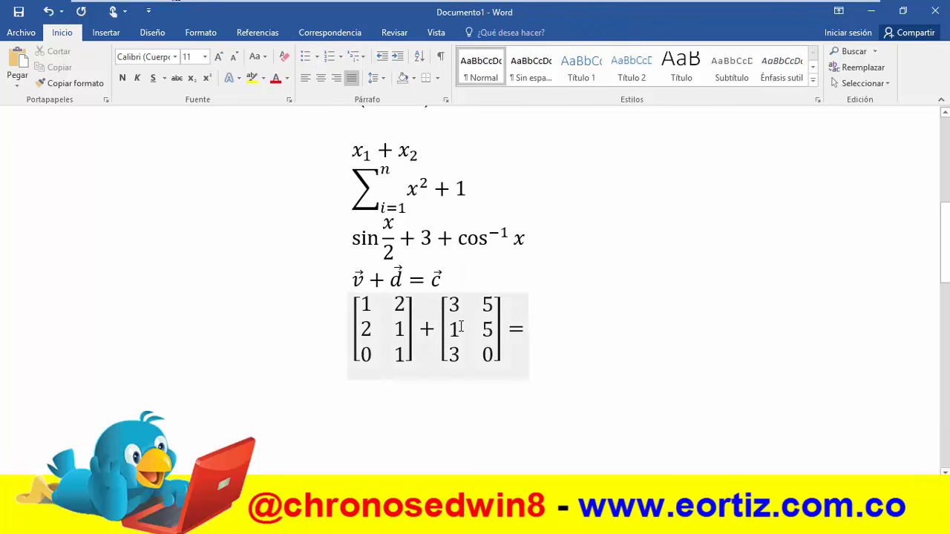
left_click(525, 330)
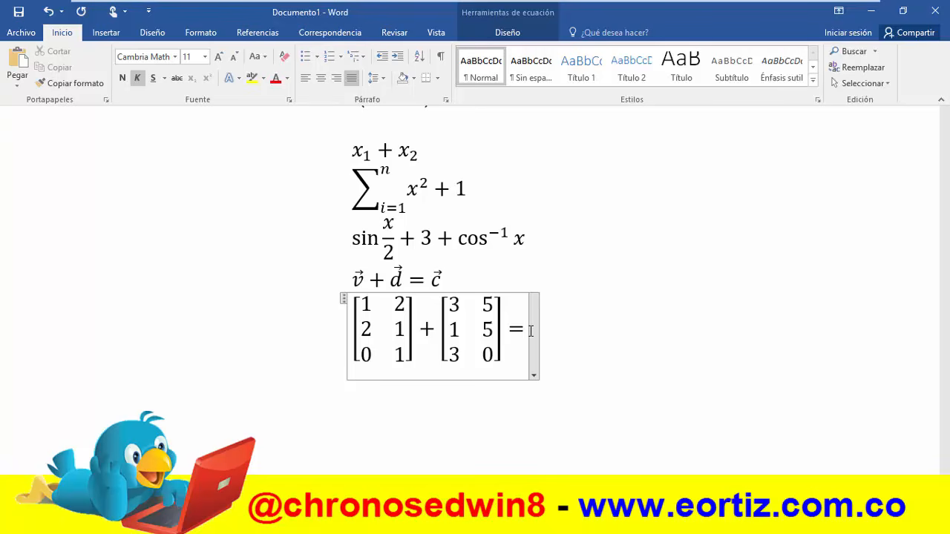
key("Return")
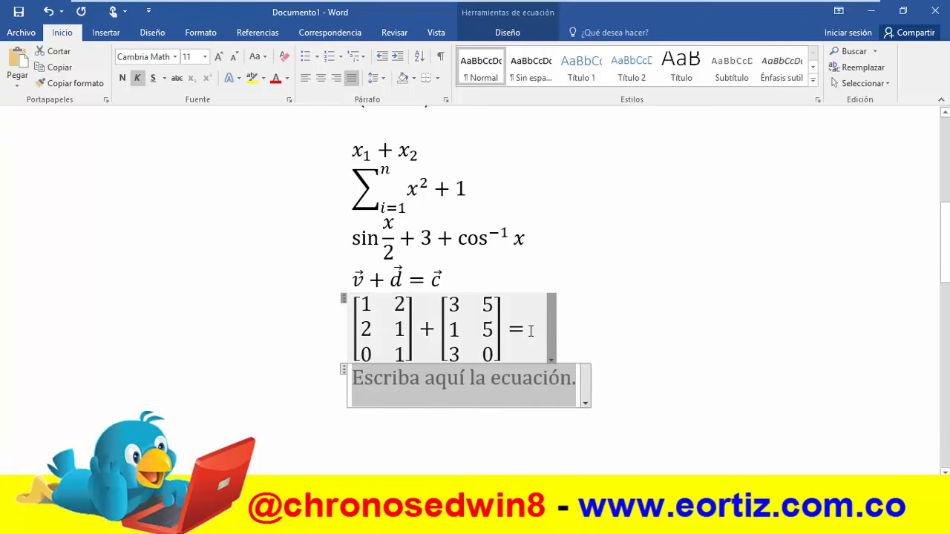
left_click(508, 32)
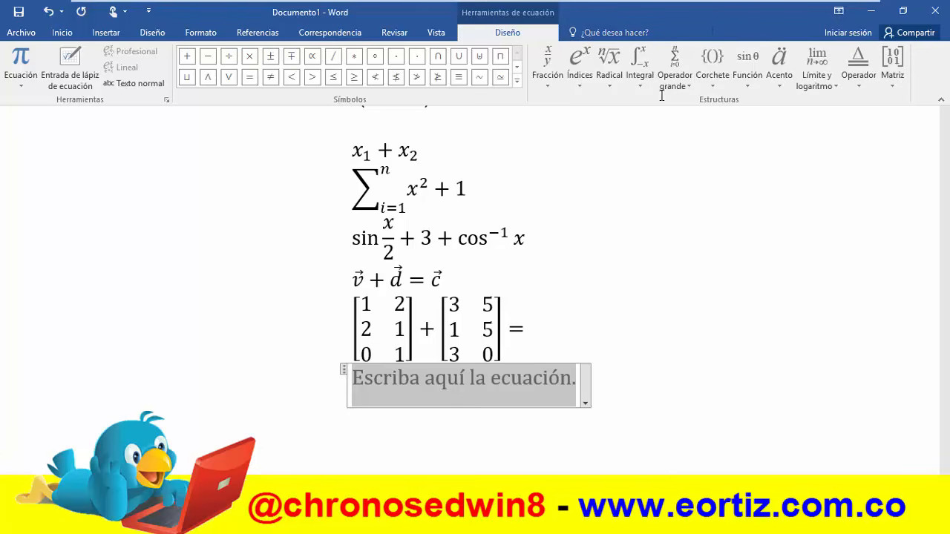
left_click(831, 86)
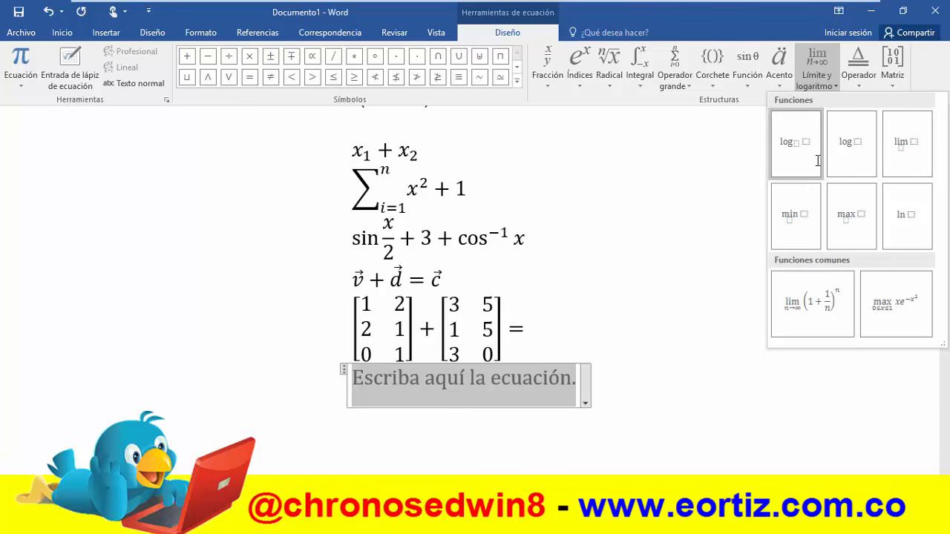
left_click(906, 154)
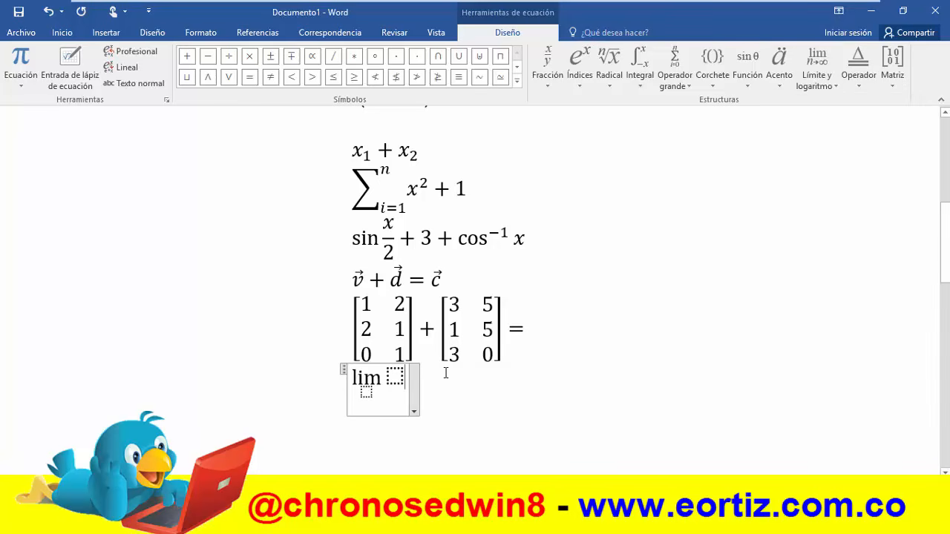
Enter Δx in the placeholder beneath the limit, taking the capital delta from the Greek letter symbols
left_click(366, 392)
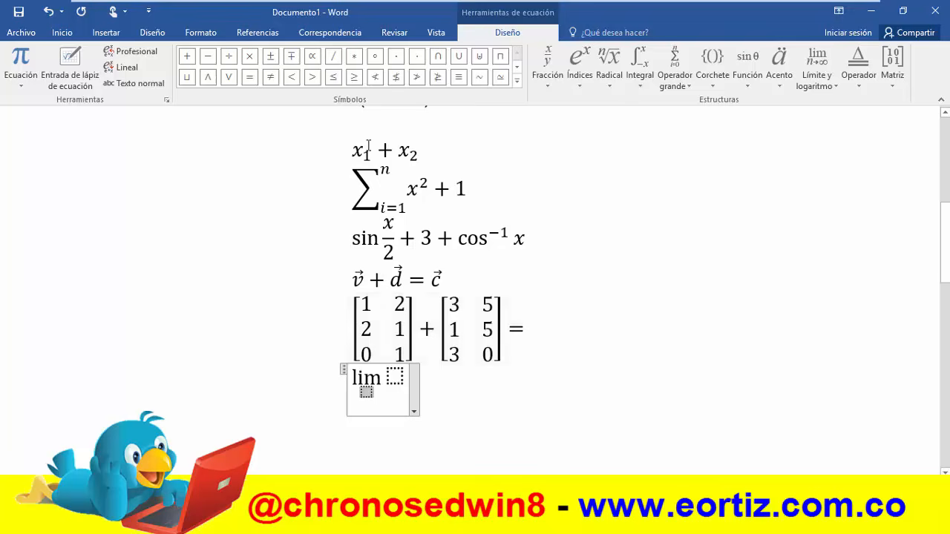
left_click(517, 79)
left_click(484, 54)
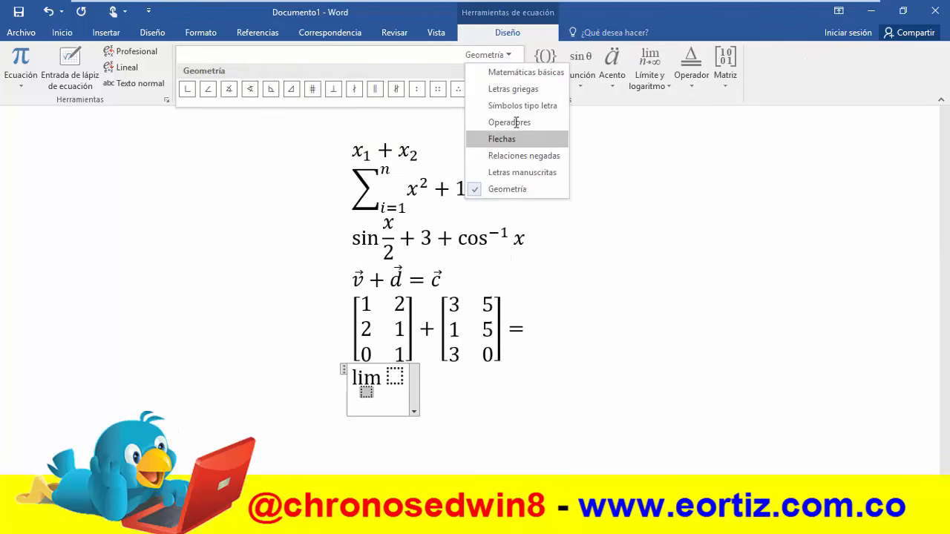
left_click(512, 87)
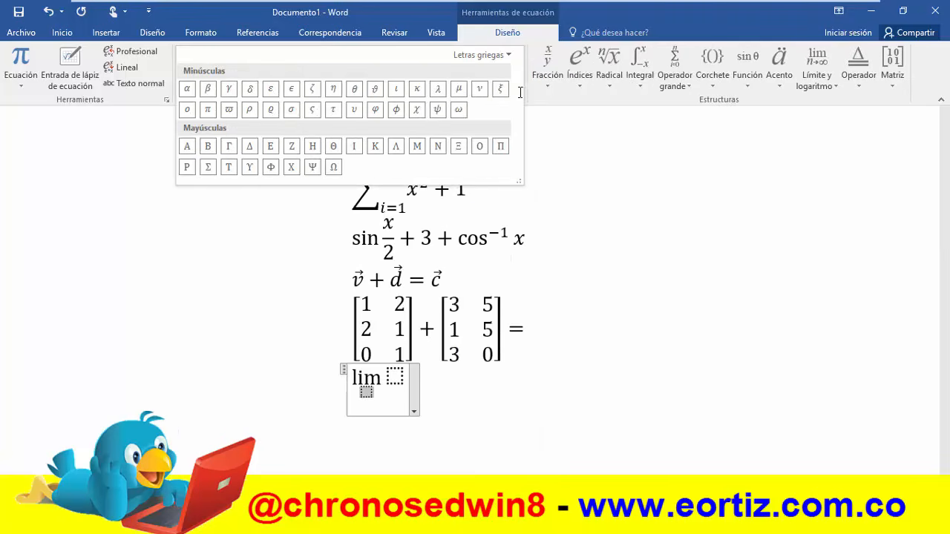
left_click(251, 146)
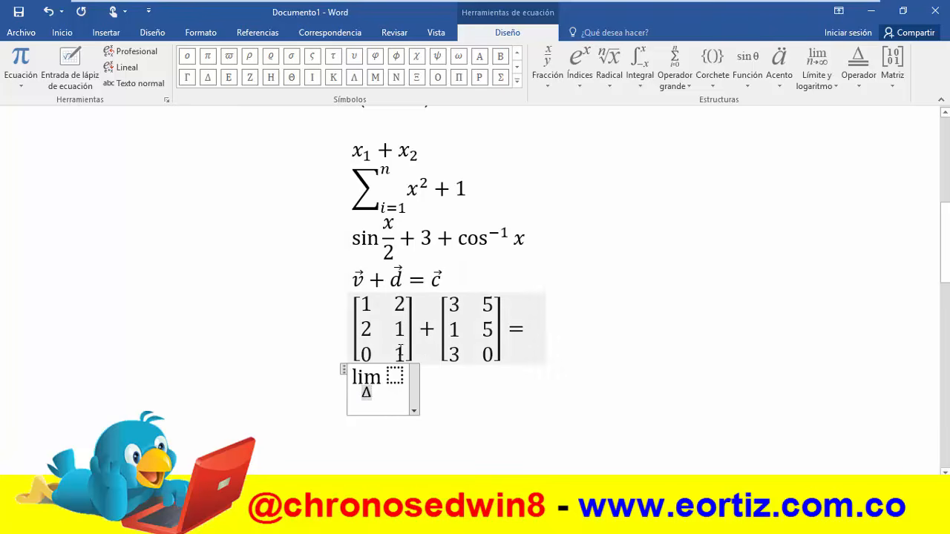
type("x")
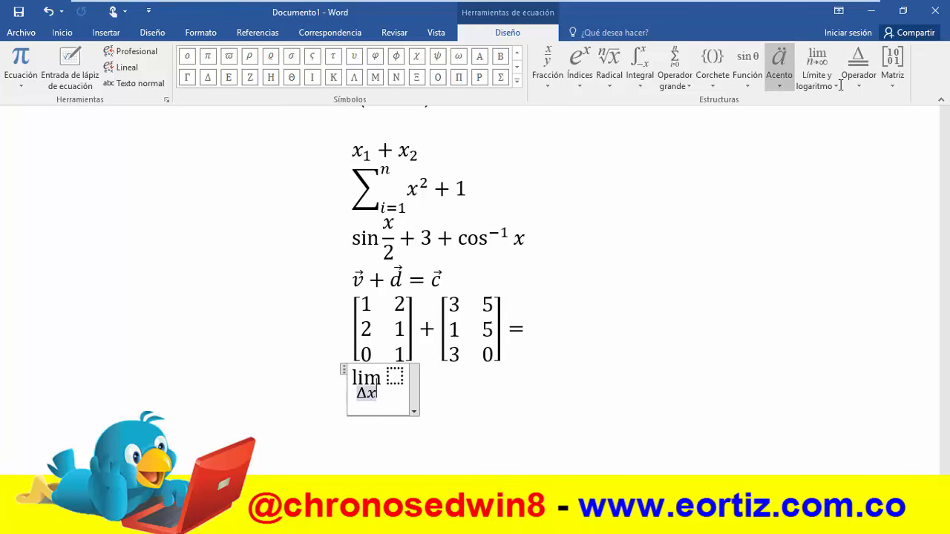
Append a right arrow symbol and 0 after Δx beneath the limit
left_click(518, 77)
left_click(490, 55)
left_click(498, 130)
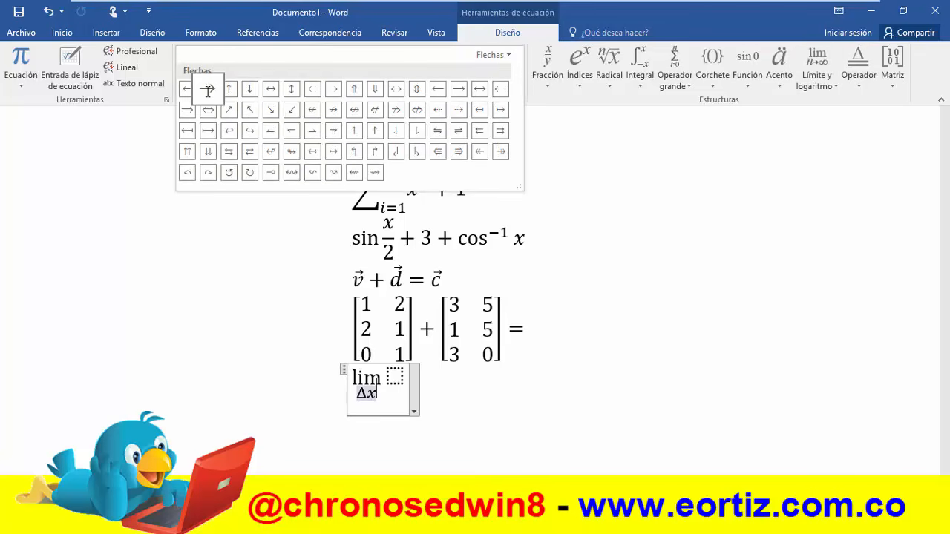
left_click(208, 89)
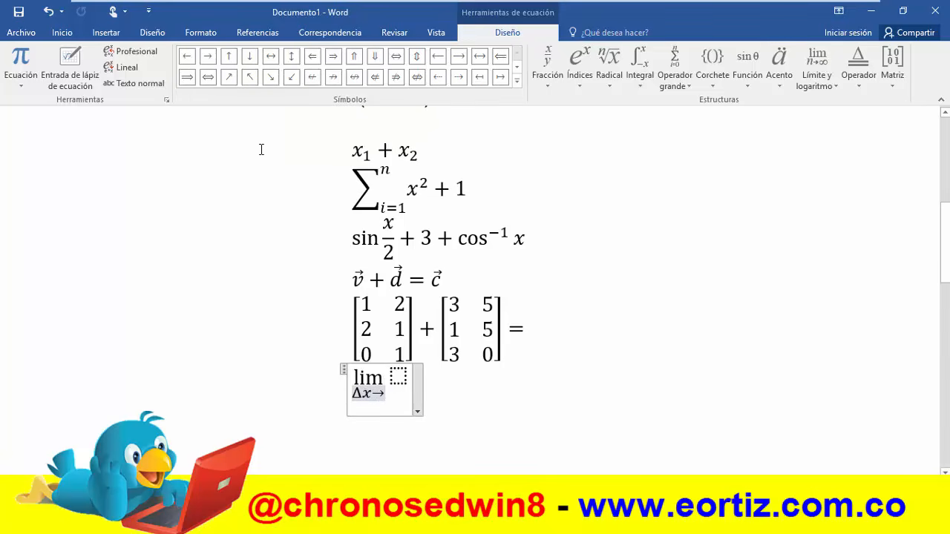
type("0")
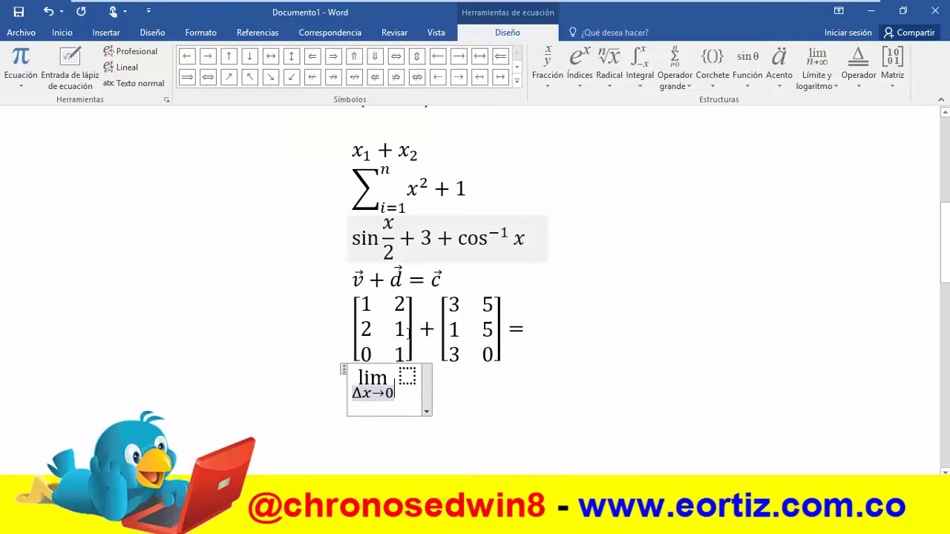
Insert an empty stacked fraction as the limit's argument
left_click(408, 375)
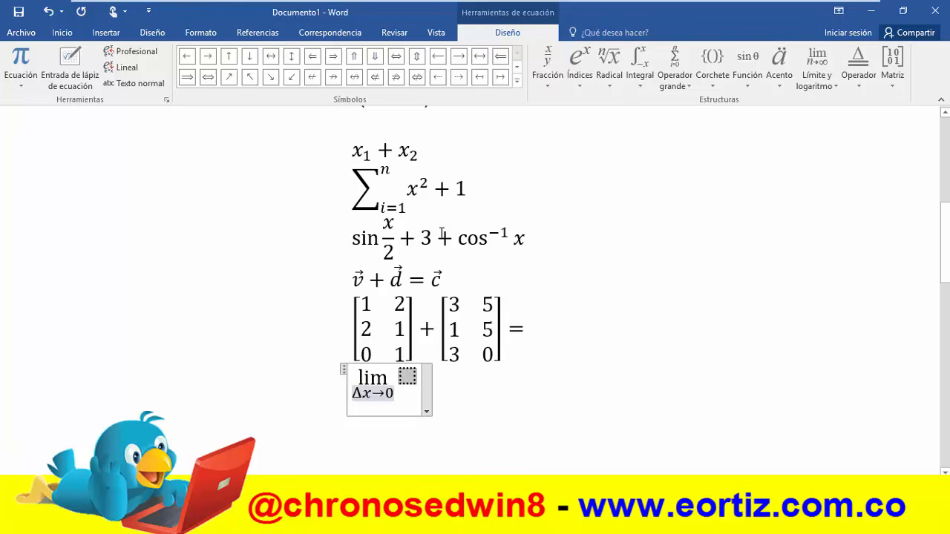
left_click(553, 87)
left_click(558, 146)
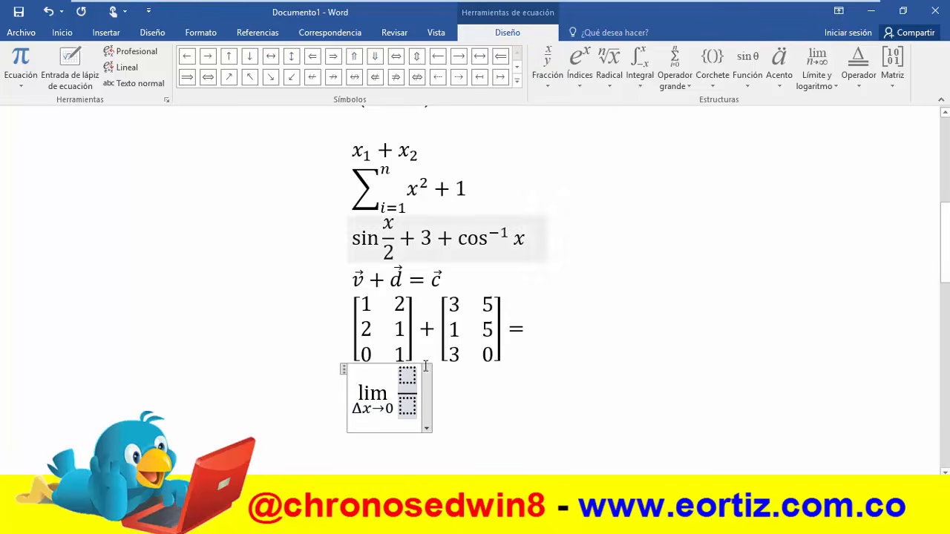
Enter x² − 1 in the fraction's numerator, using a superscript structure for the squared term
left_click(412, 376)
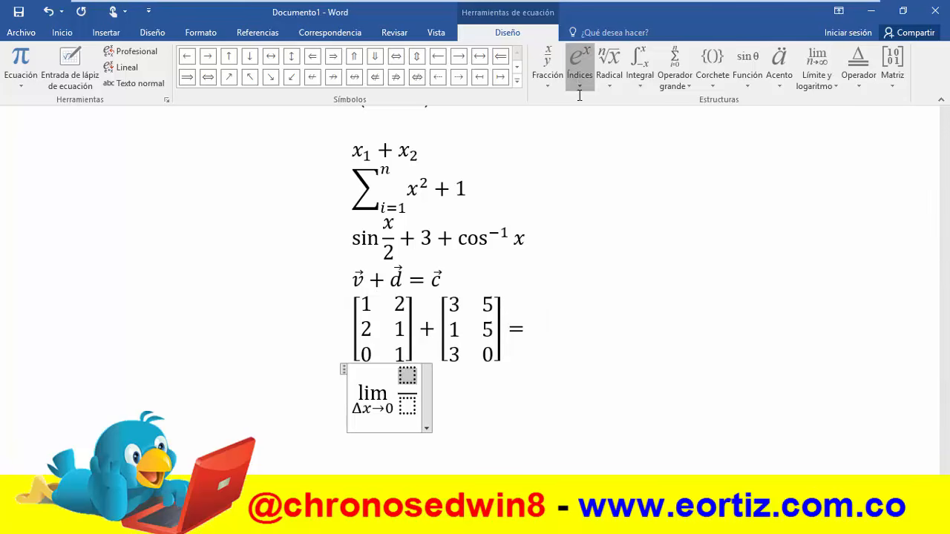
left_click(580, 71)
left_click(595, 143)
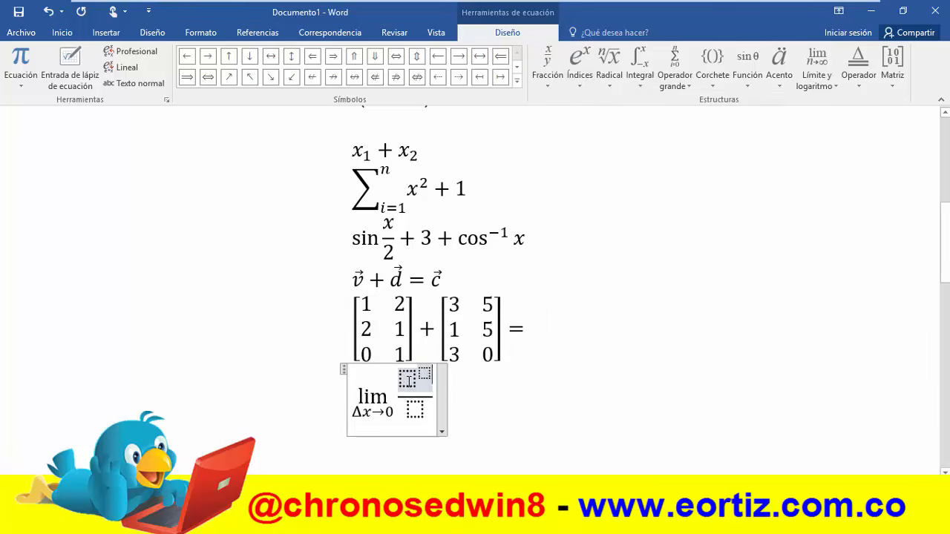
type("x")
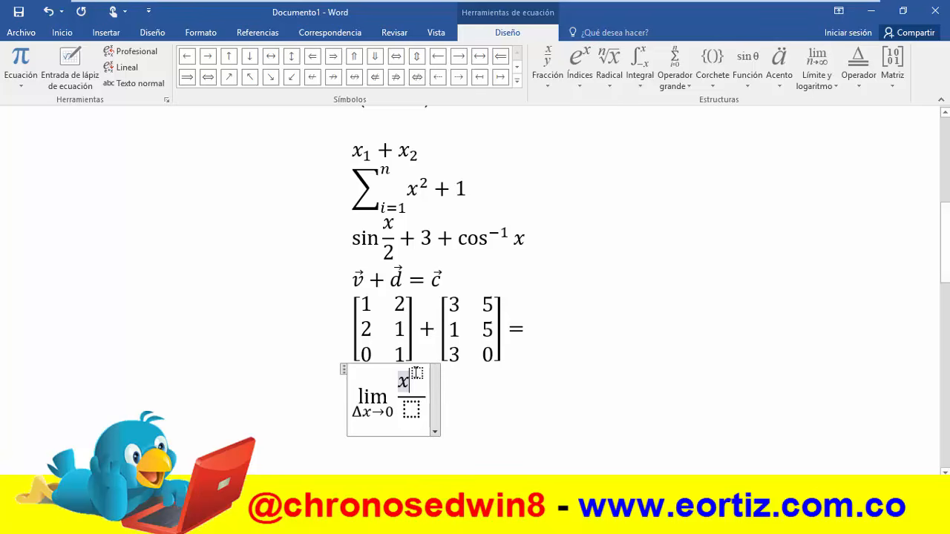
left_click(421, 373)
type("2")
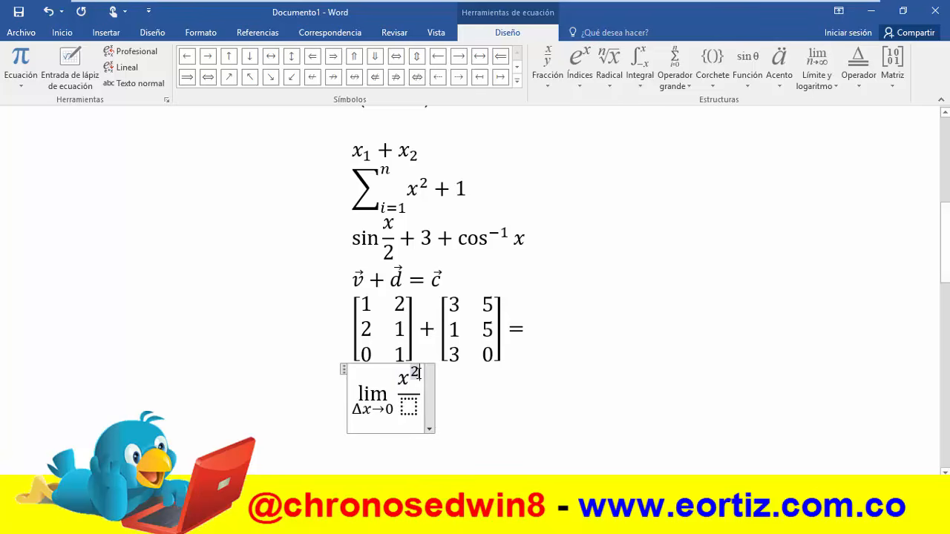
left_click(423, 382)
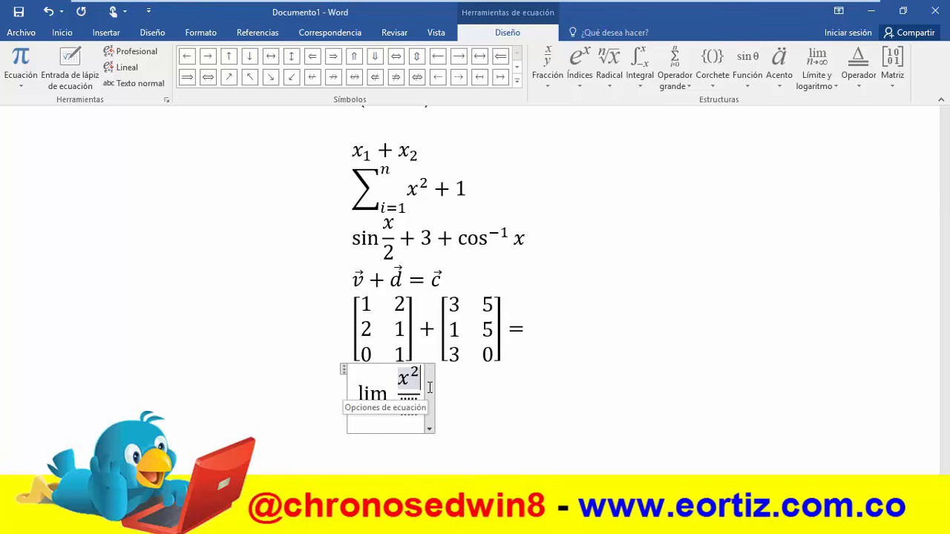
type("-")
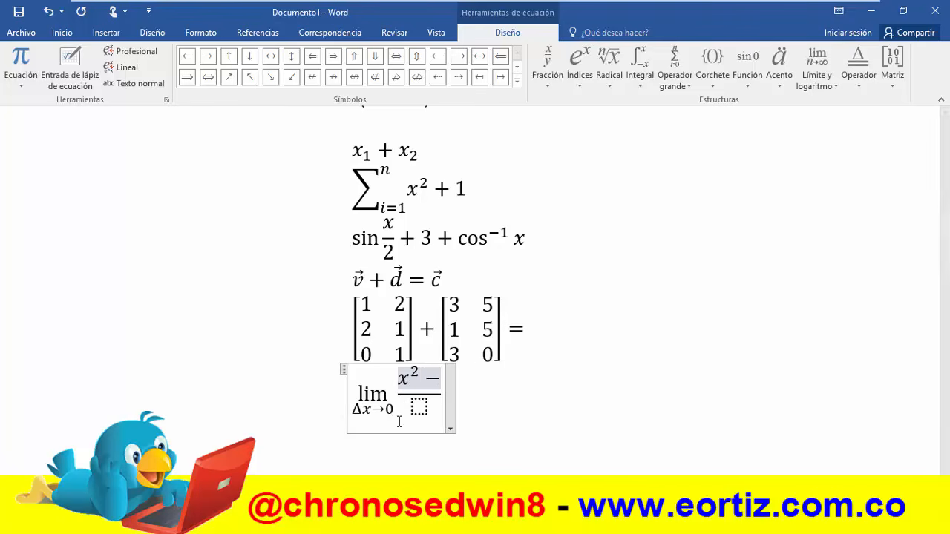
type("1")
Enter x − 1 in the fraction's denominator and leave the finished limit equation
left_click(428, 407)
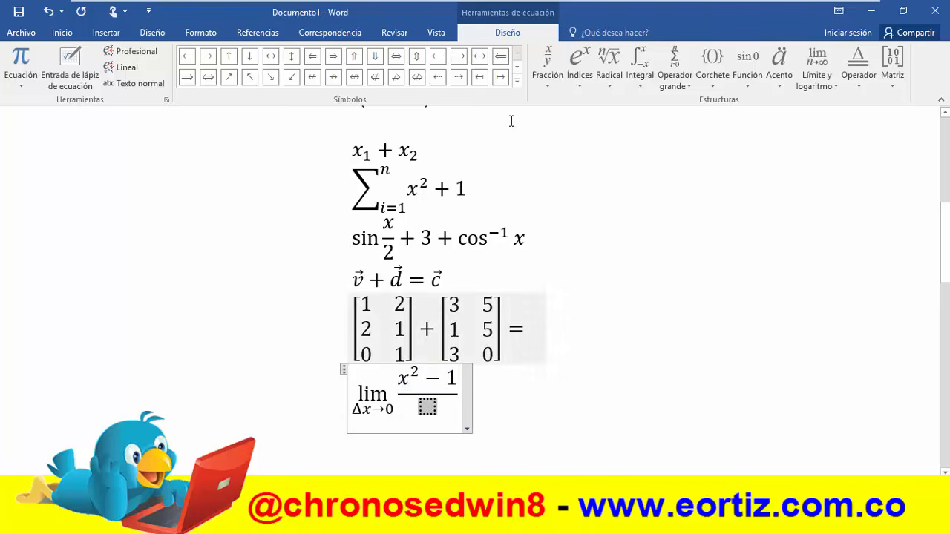
type("x")
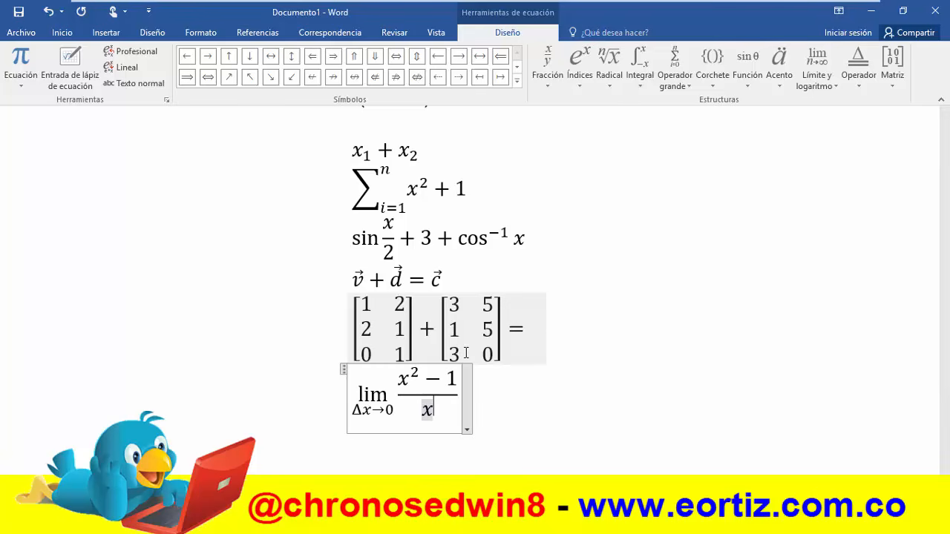
type("-1")
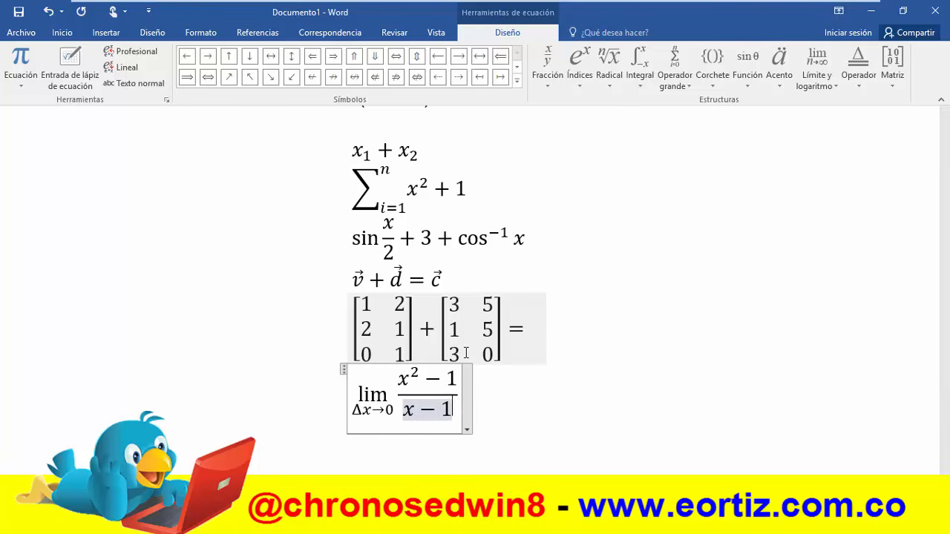
left_click(459, 390)
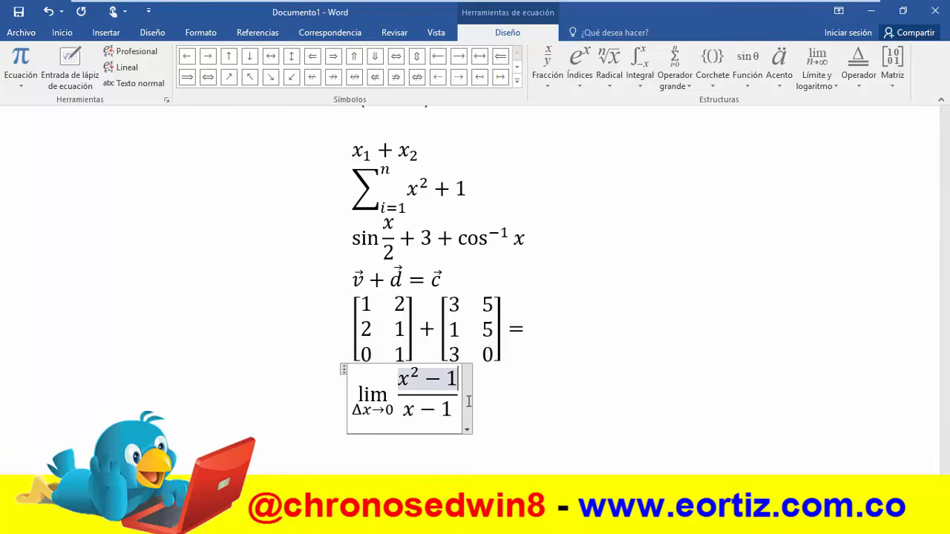
left_click(482, 400)
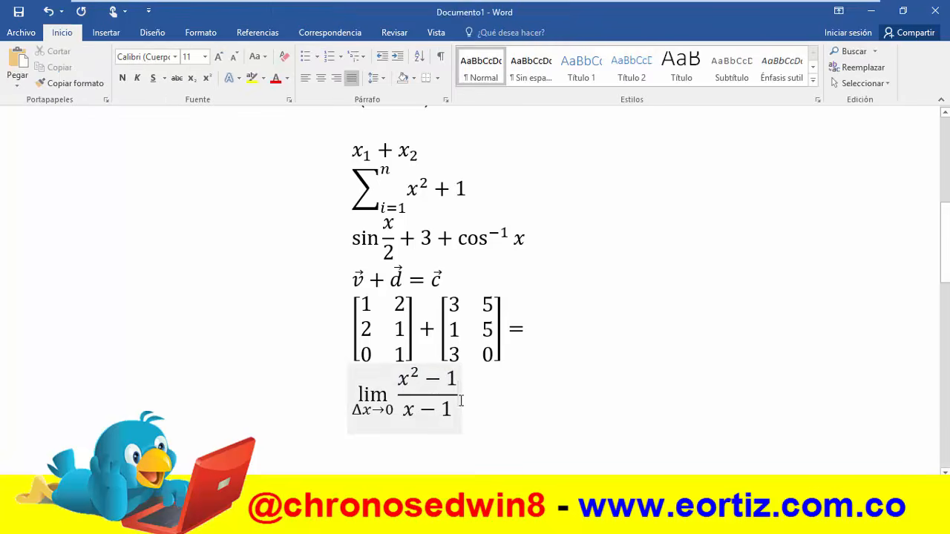
left_click(461, 401)
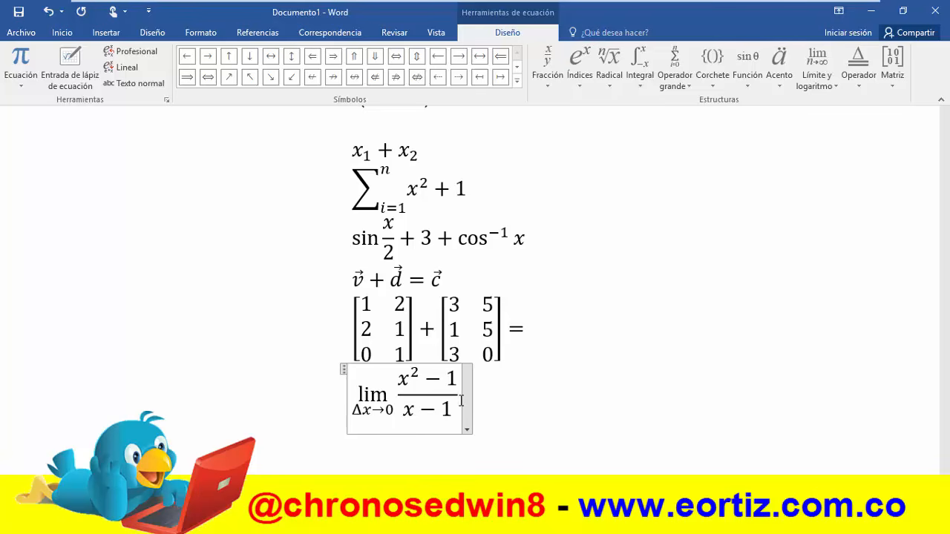
left_click(655, 291)
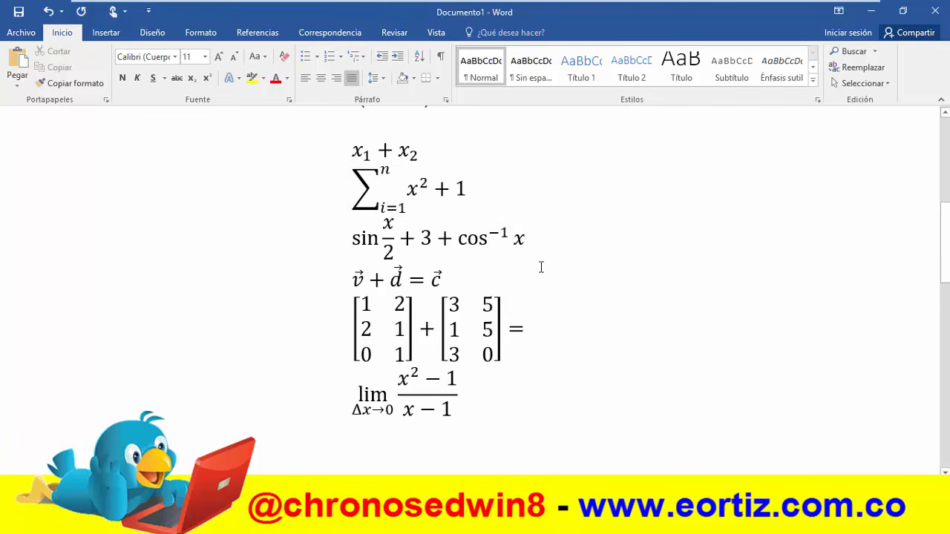
scroll(388, 250, "up", 8)
scroll(356, 236, "down", 10)
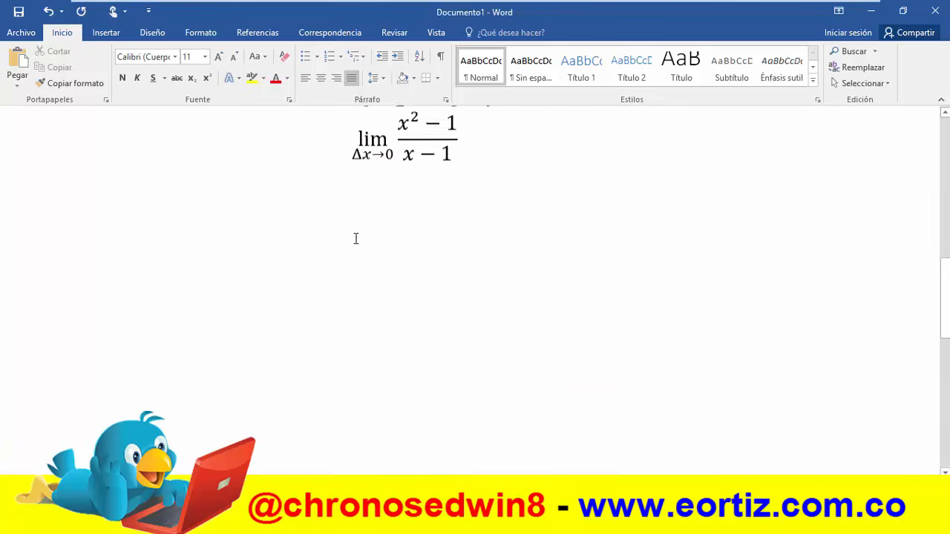
scroll(394, 229, "up", 6)
scroll(405, 232, "up", 2)
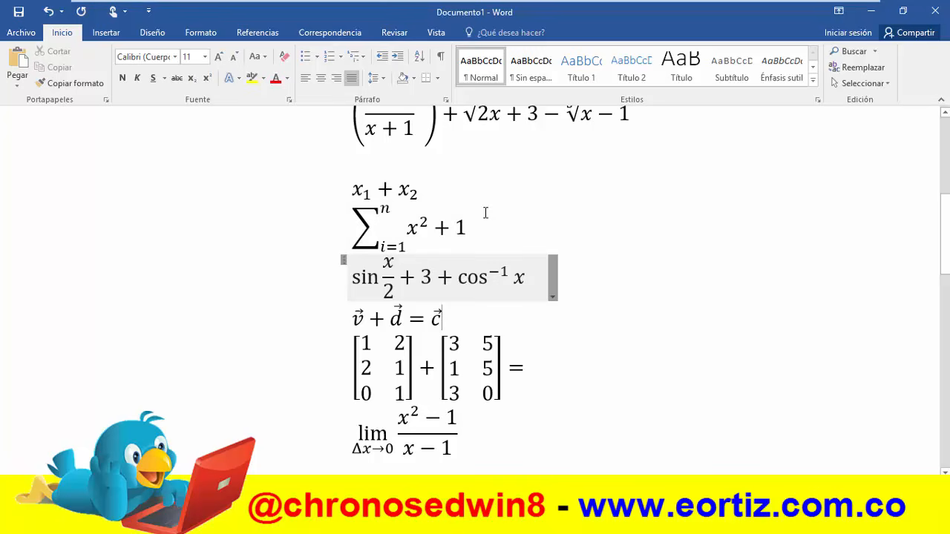
left_click(636, 213)
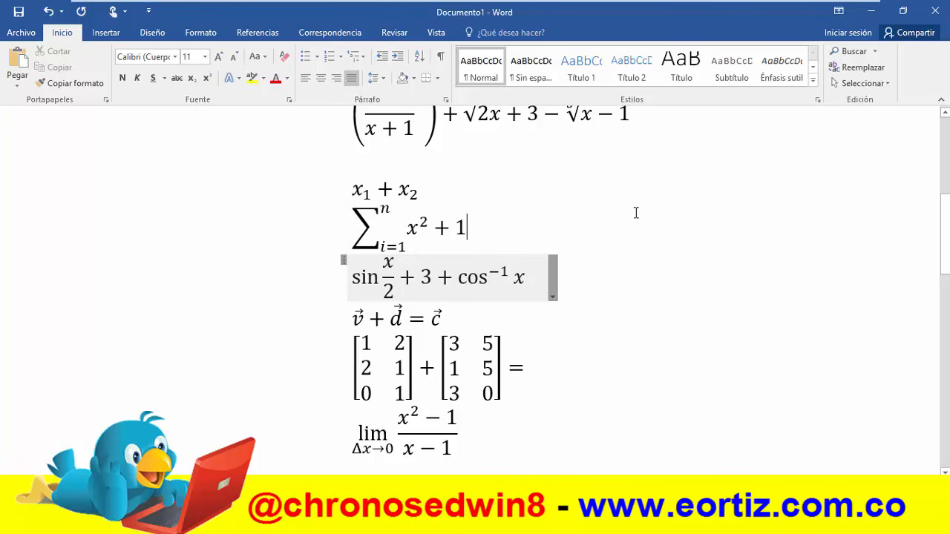